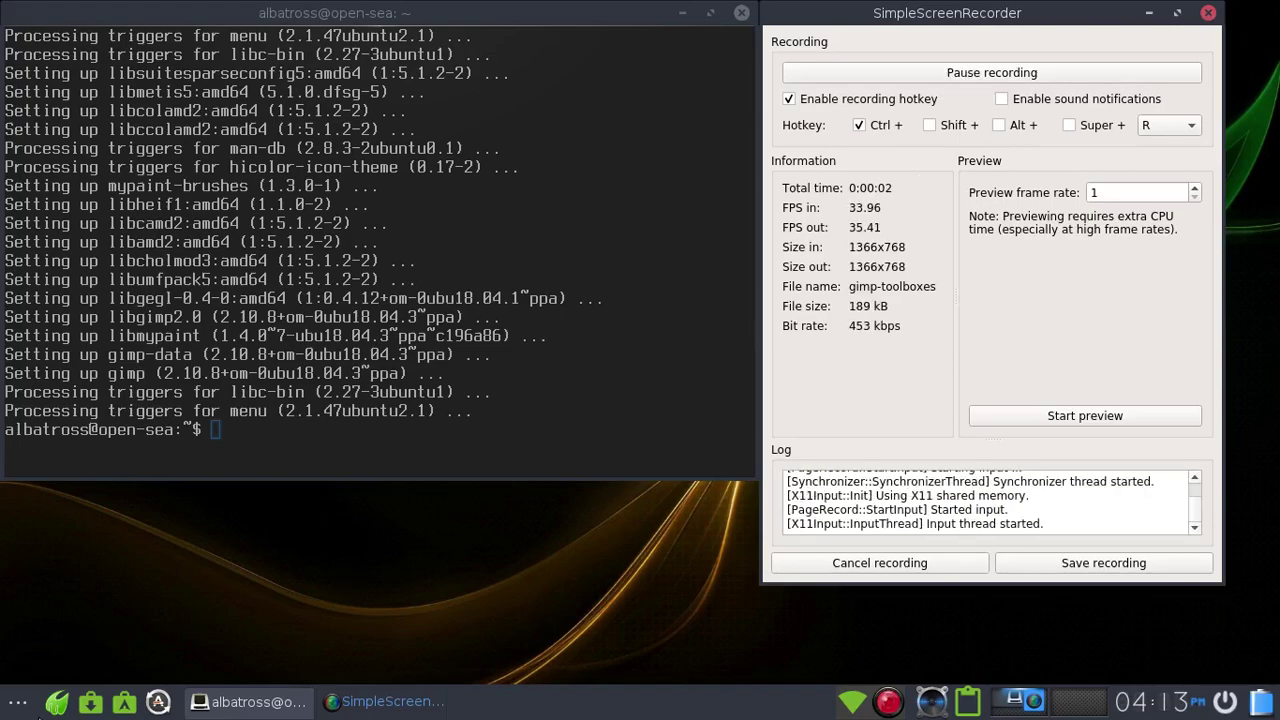
- Open the desktop application menu to reach the Graphics programs list
click(18, 702)
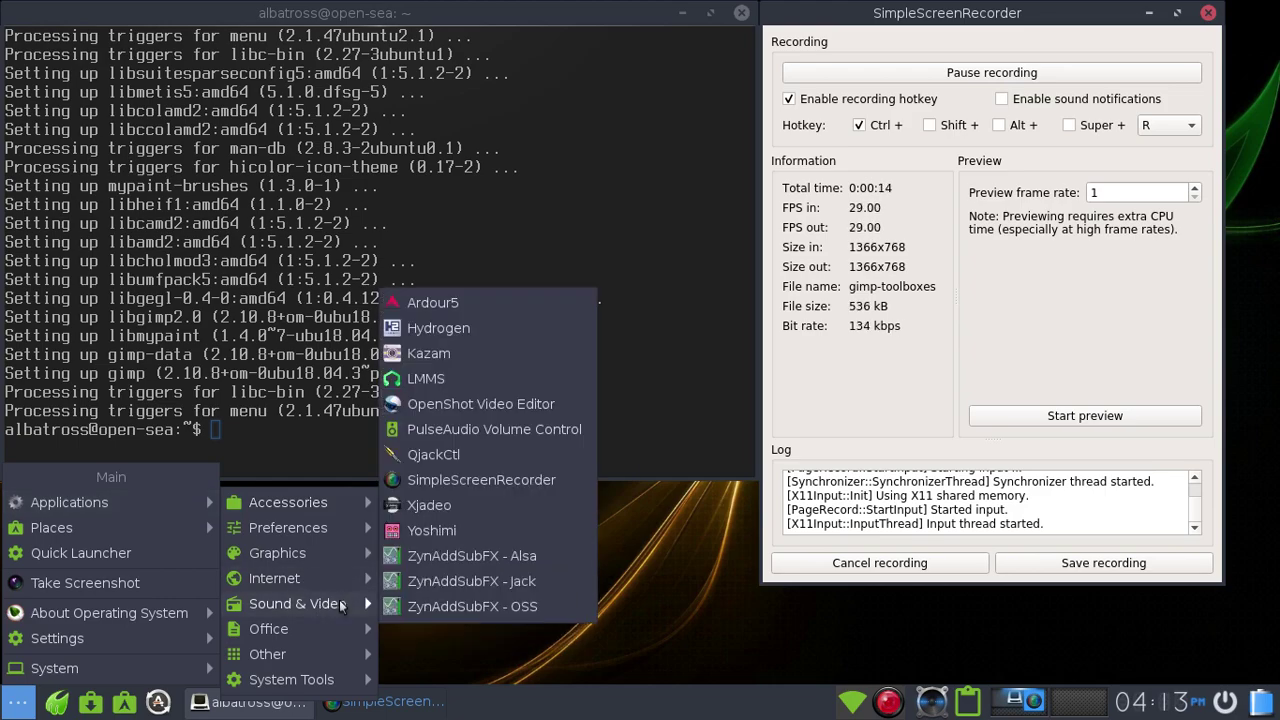
mouse_move(290, 553)
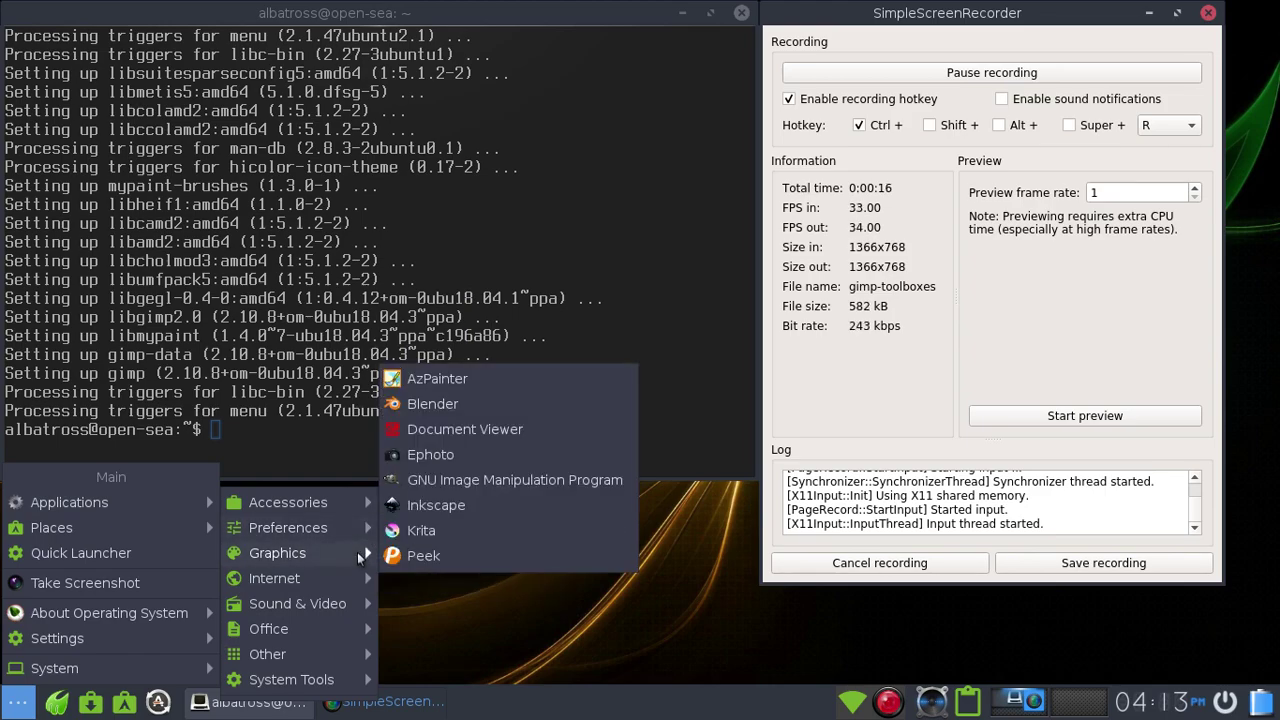
- Launch GNU Image Manipulation Program from the Graphics submenu
click(446, 481)
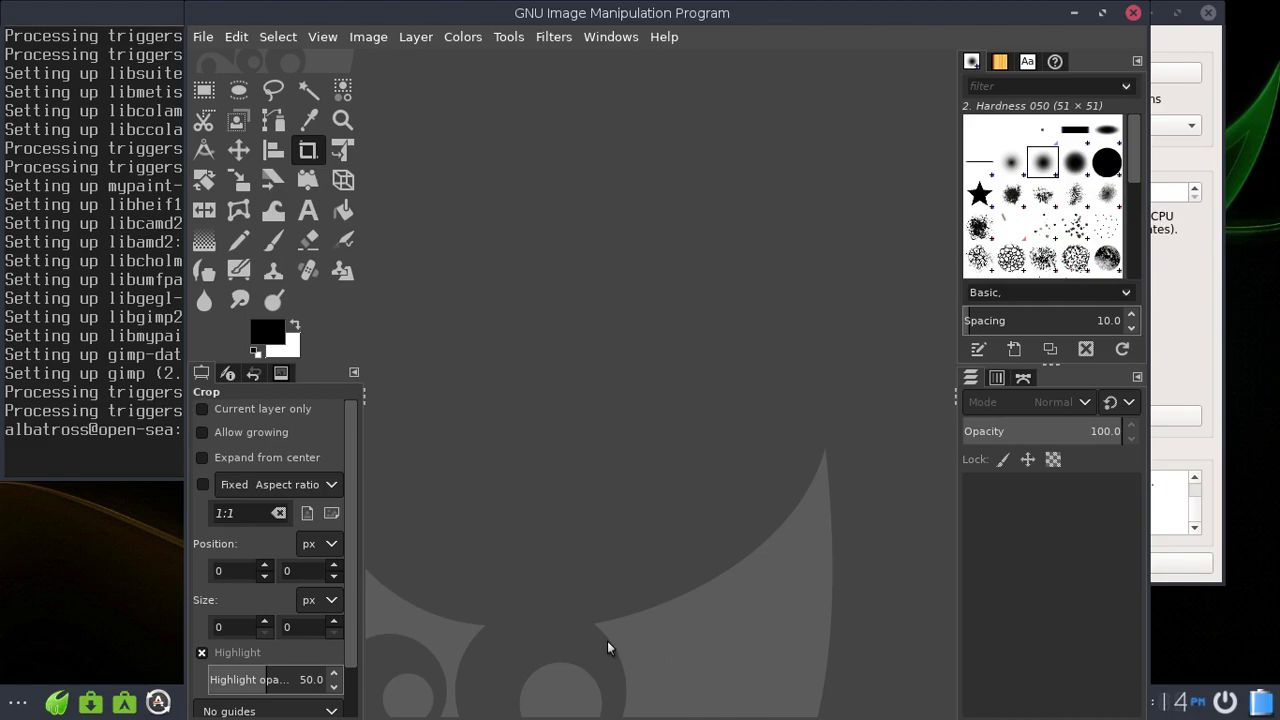
- Maximize the GIMP window and preview the Device Status and Undo History tabs
click(1102, 18)
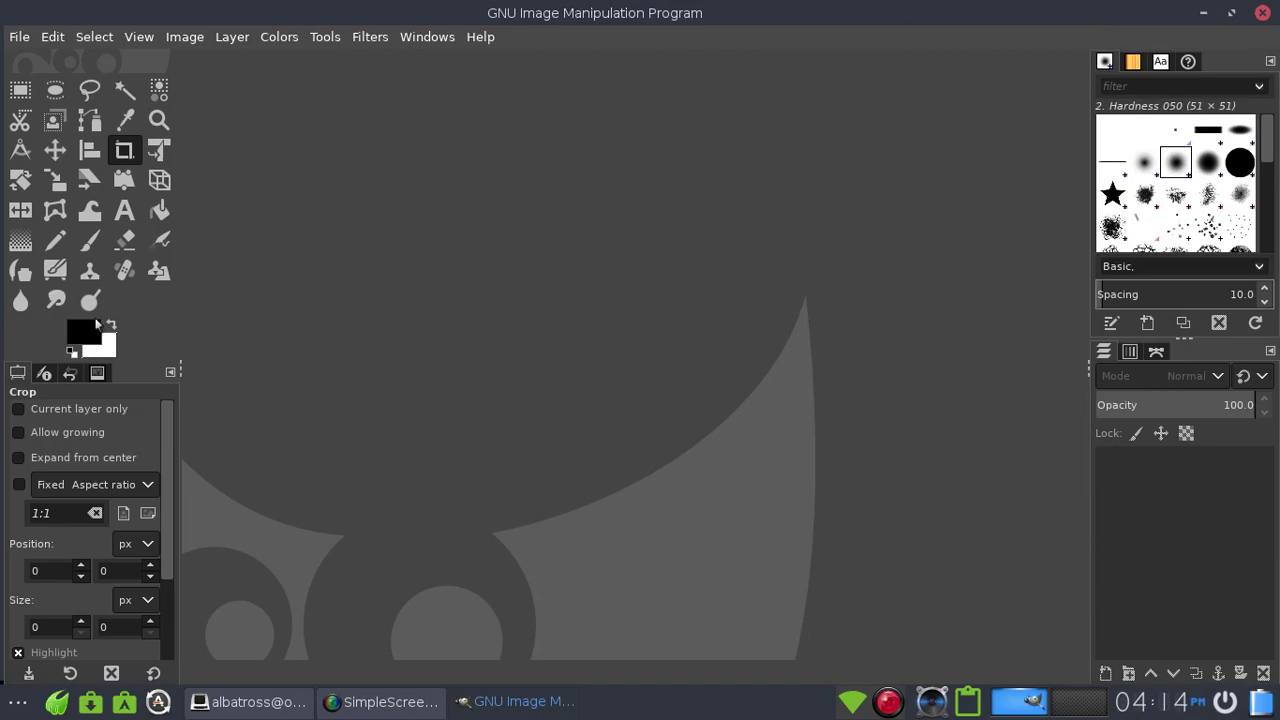
click(44, 373)
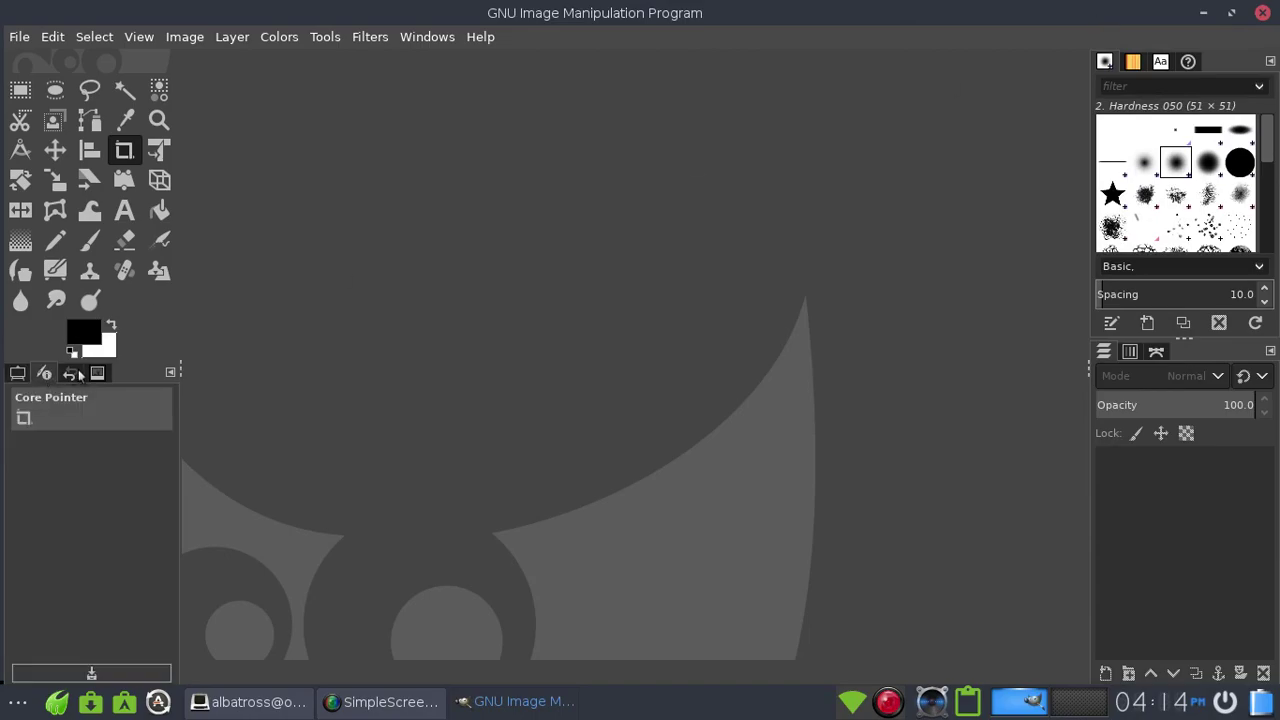
click(69, 376)
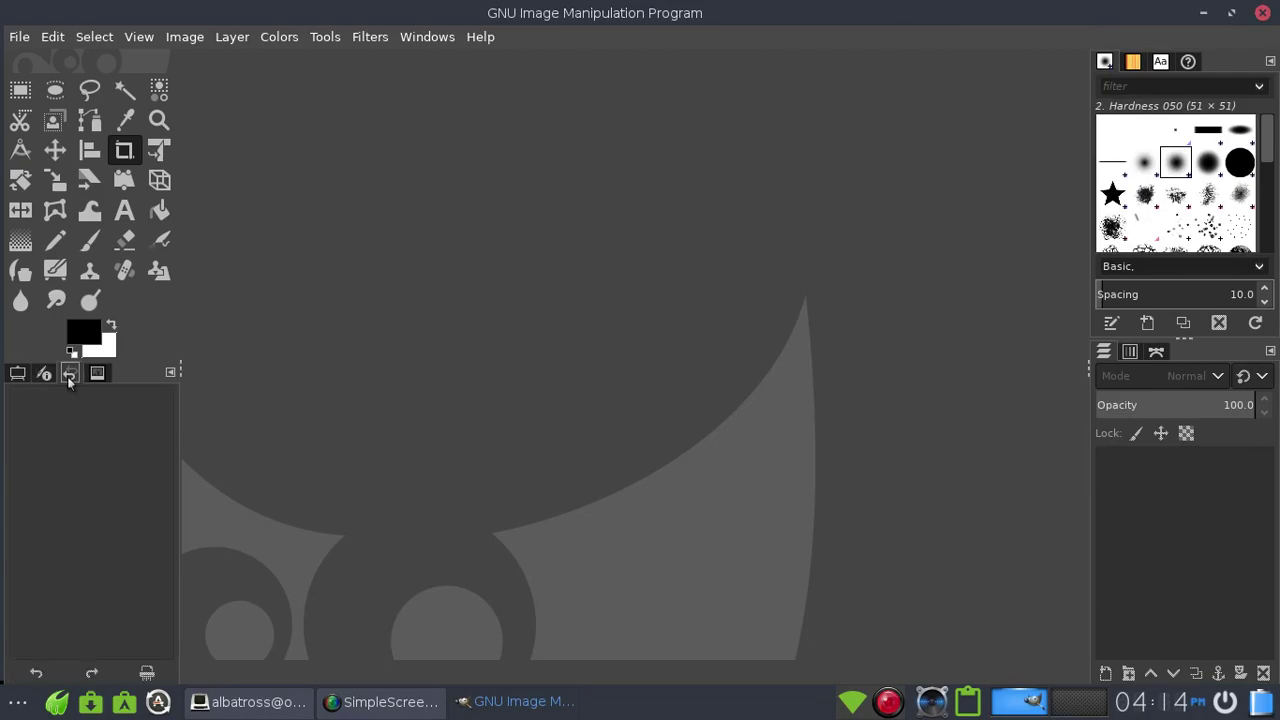
click(32, 372)
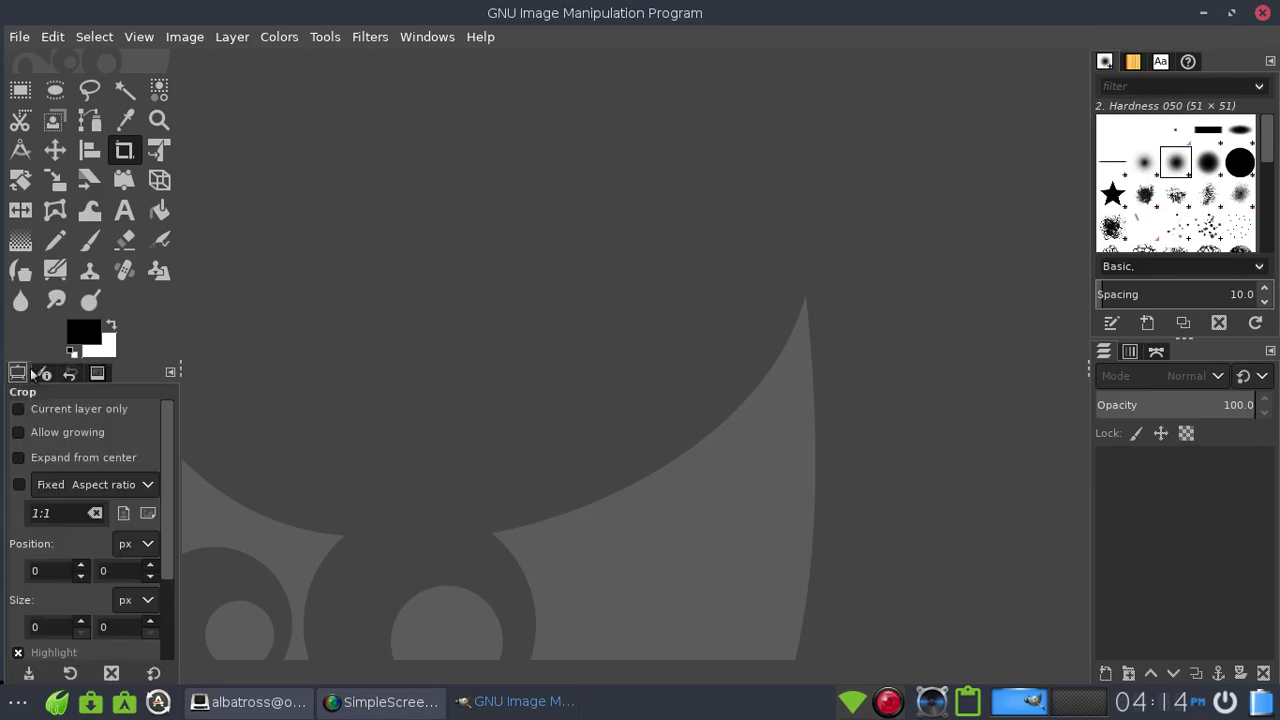
- Detach and close the Device Status, Undo History and Images panels
drag(44, 373, 323, 338)
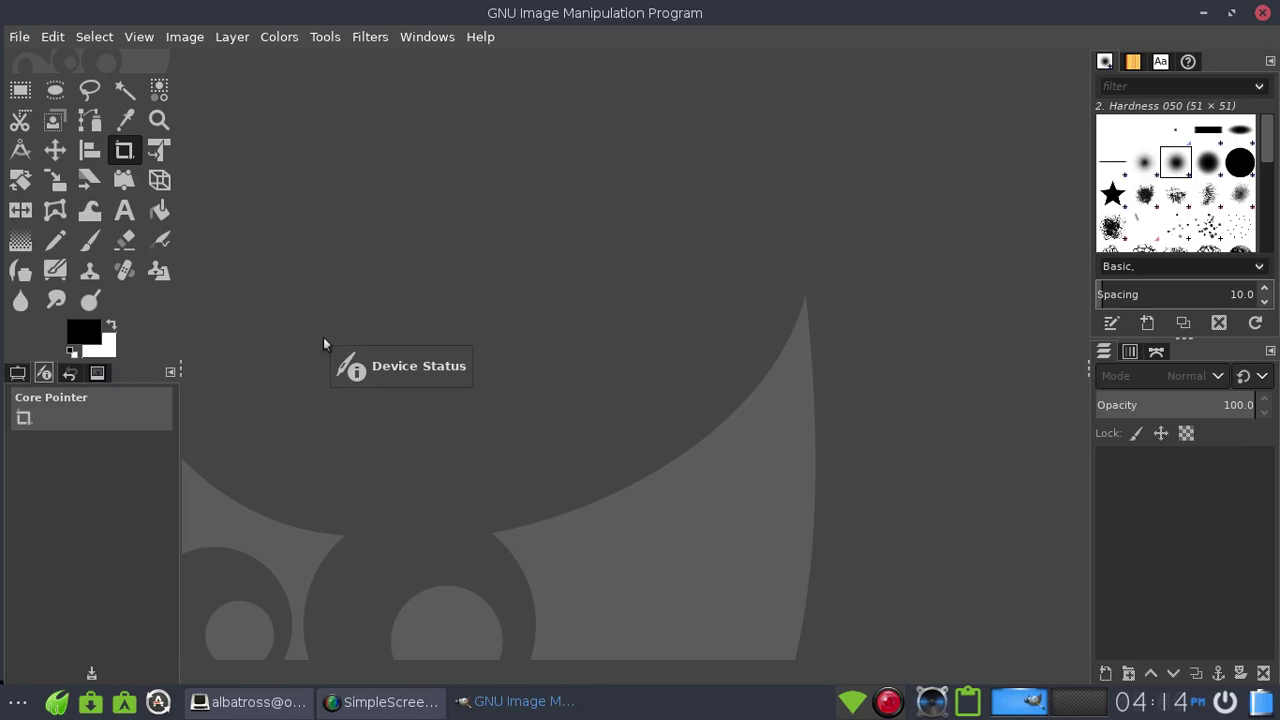
click(406, 215)
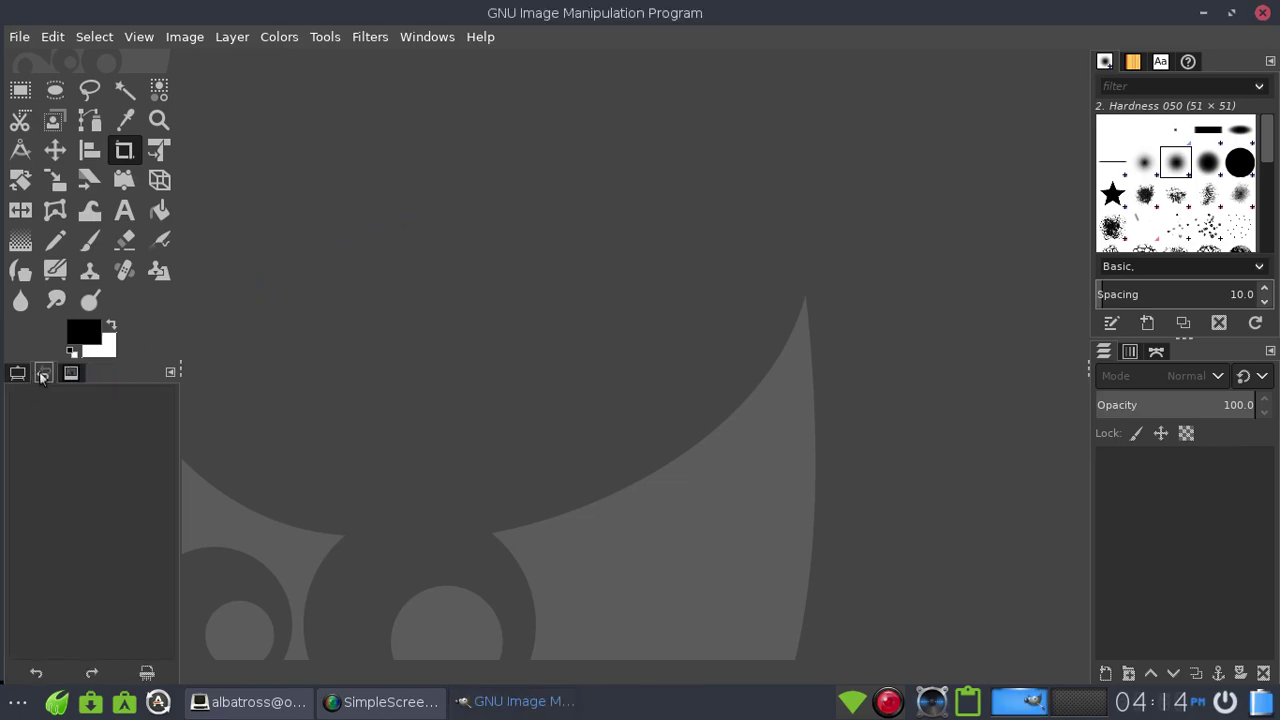
drag(42, 376, 354, 303)
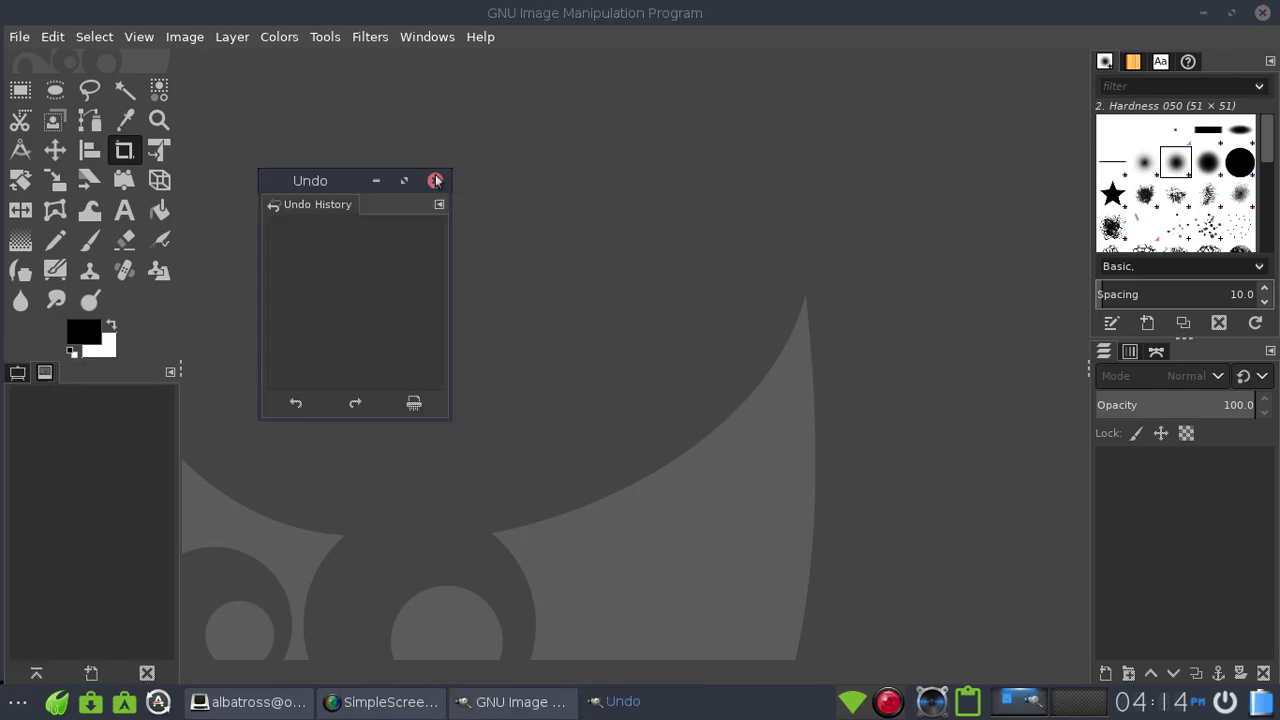
click(435, 180)
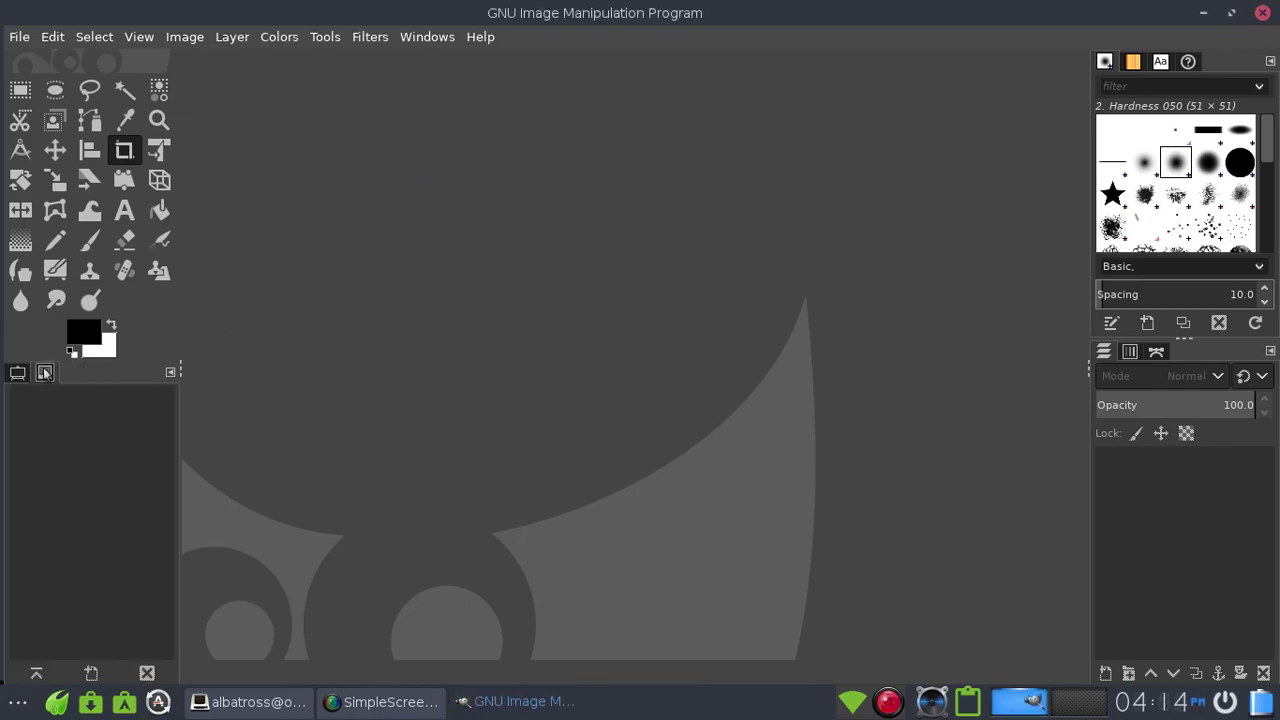
drag(144, 372, 377, 318)
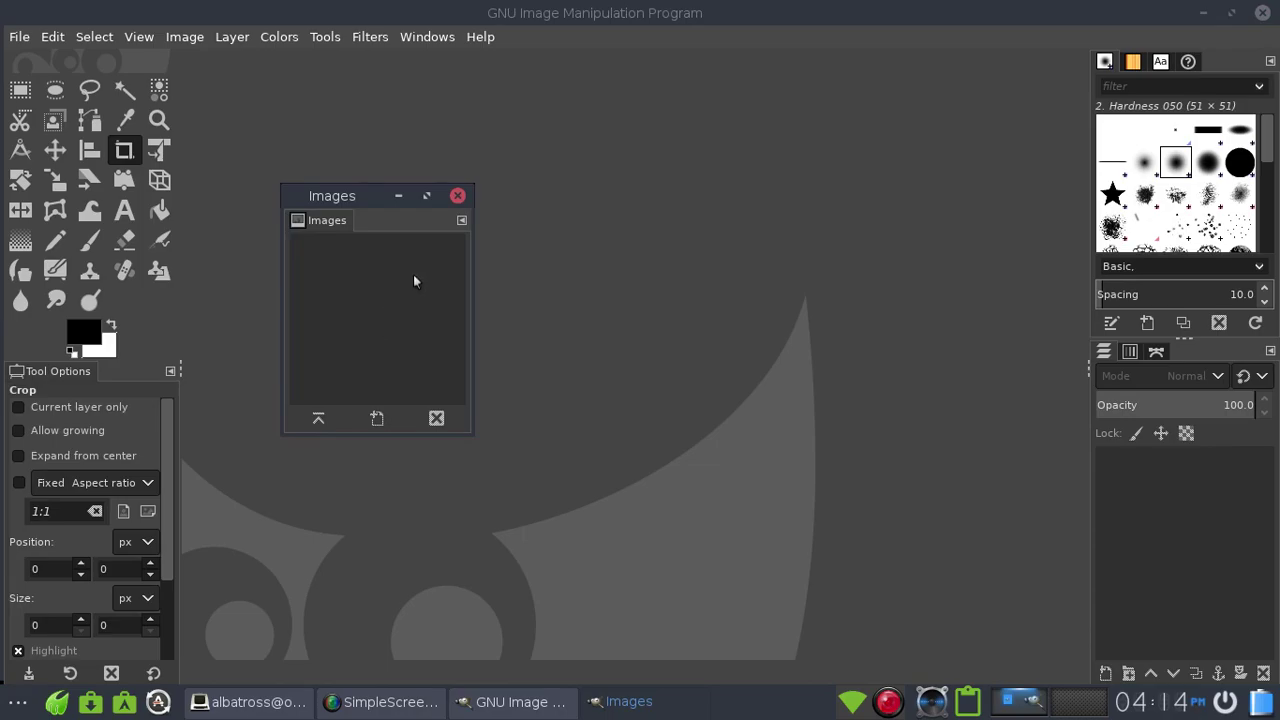
click(457, 195)
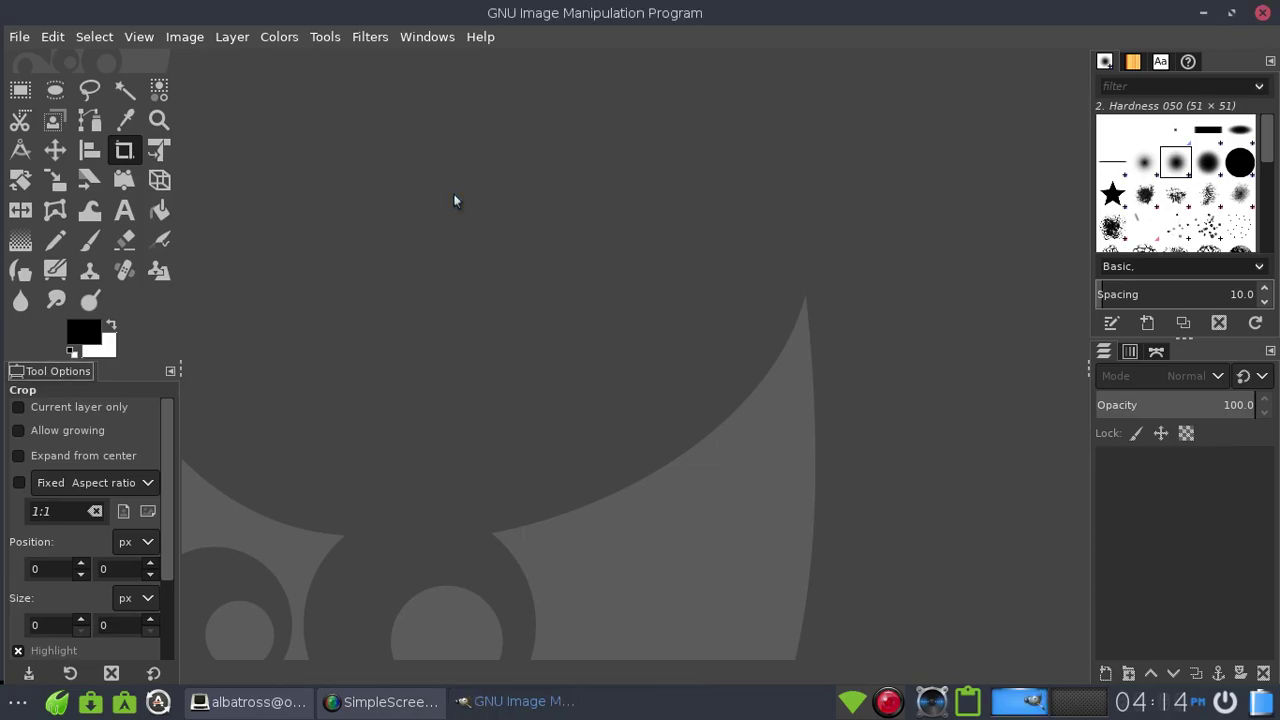
- Check the Tool Options panel menu without changes and scroll the Crop options
click(170, 372)
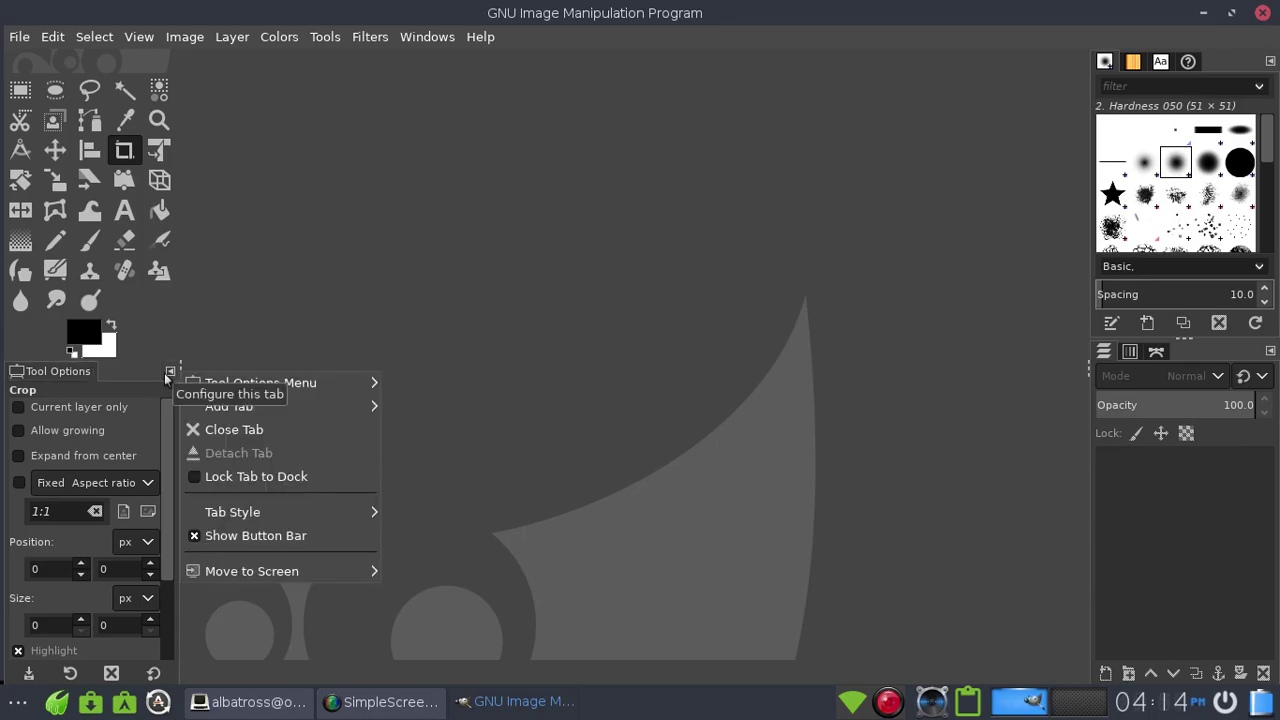
click(235, 478)
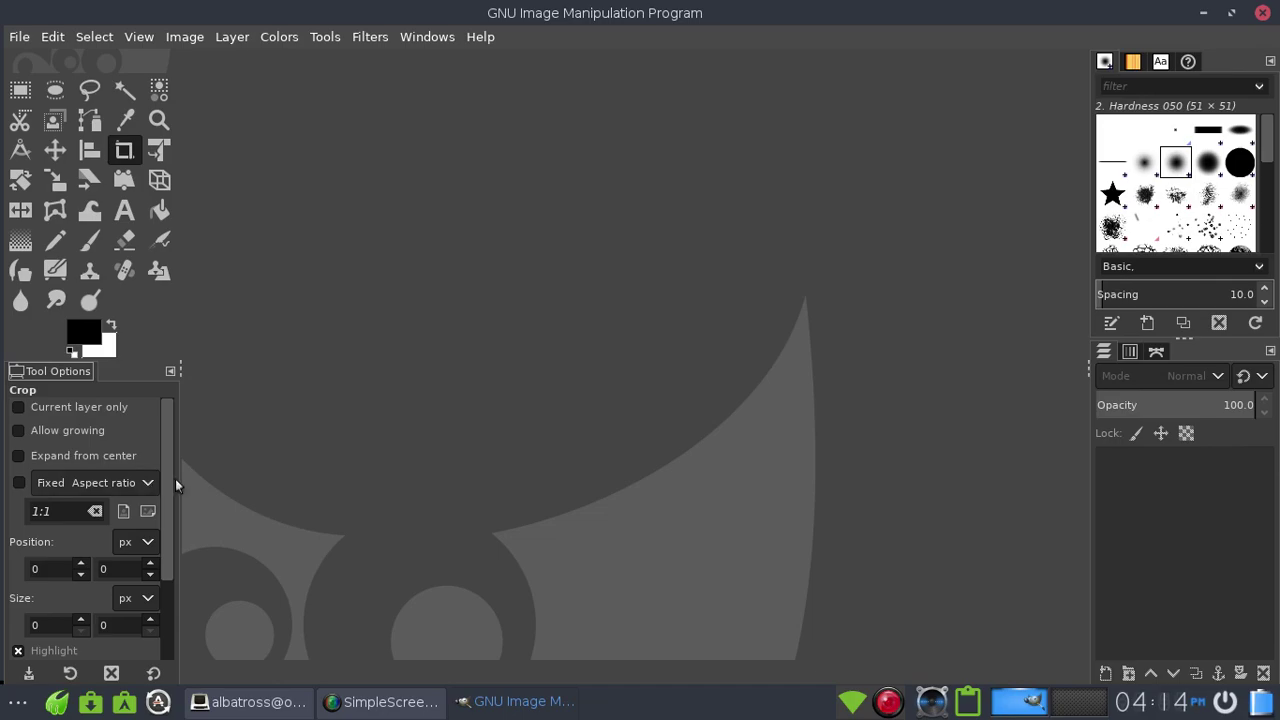
scroll(160, 520, down, 4)
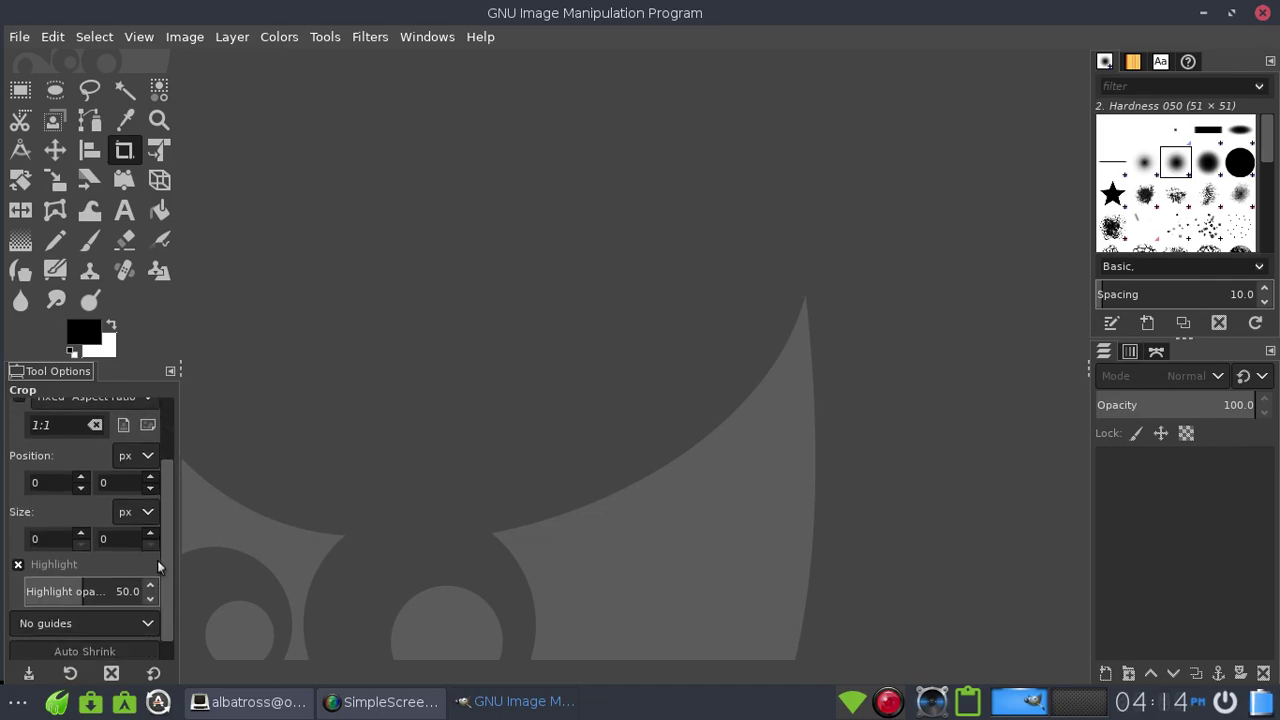
scroll(157, 562, down, 1)
scroll(158, 599, up, 5)
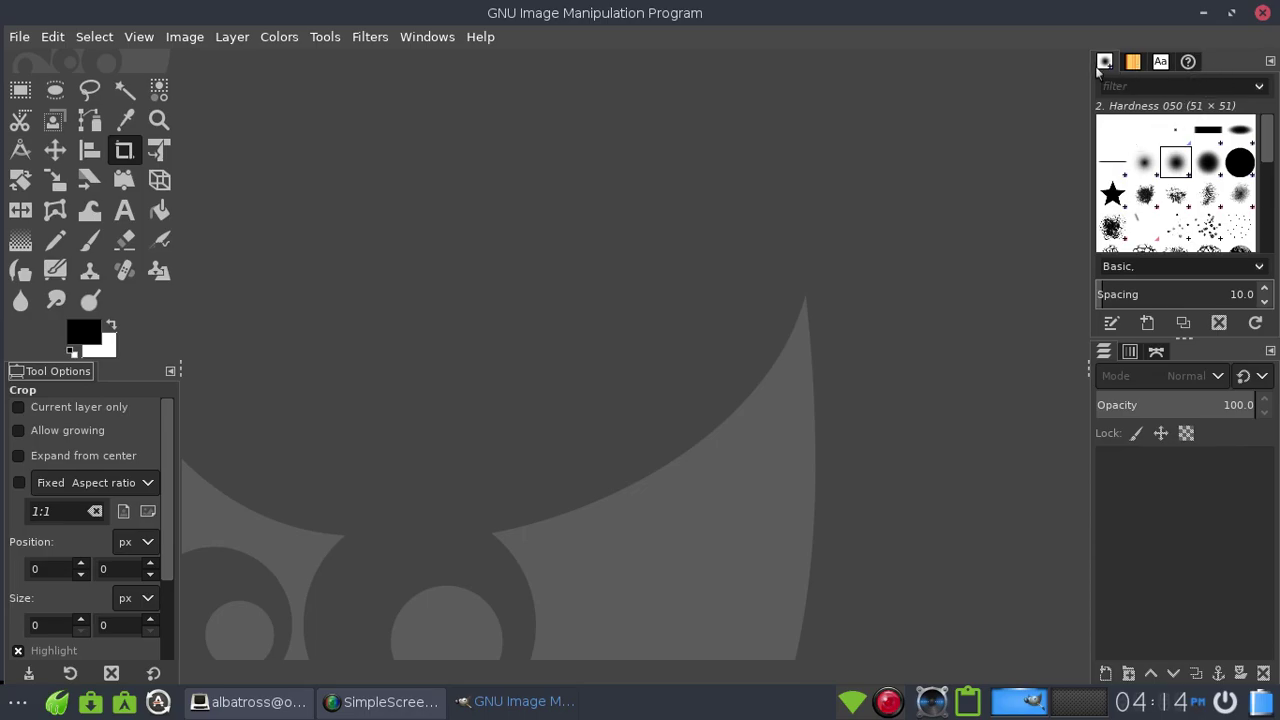
- Detach and close the Patterns, Fonts and Document History panels from the top-right dock
click(1136, 62)
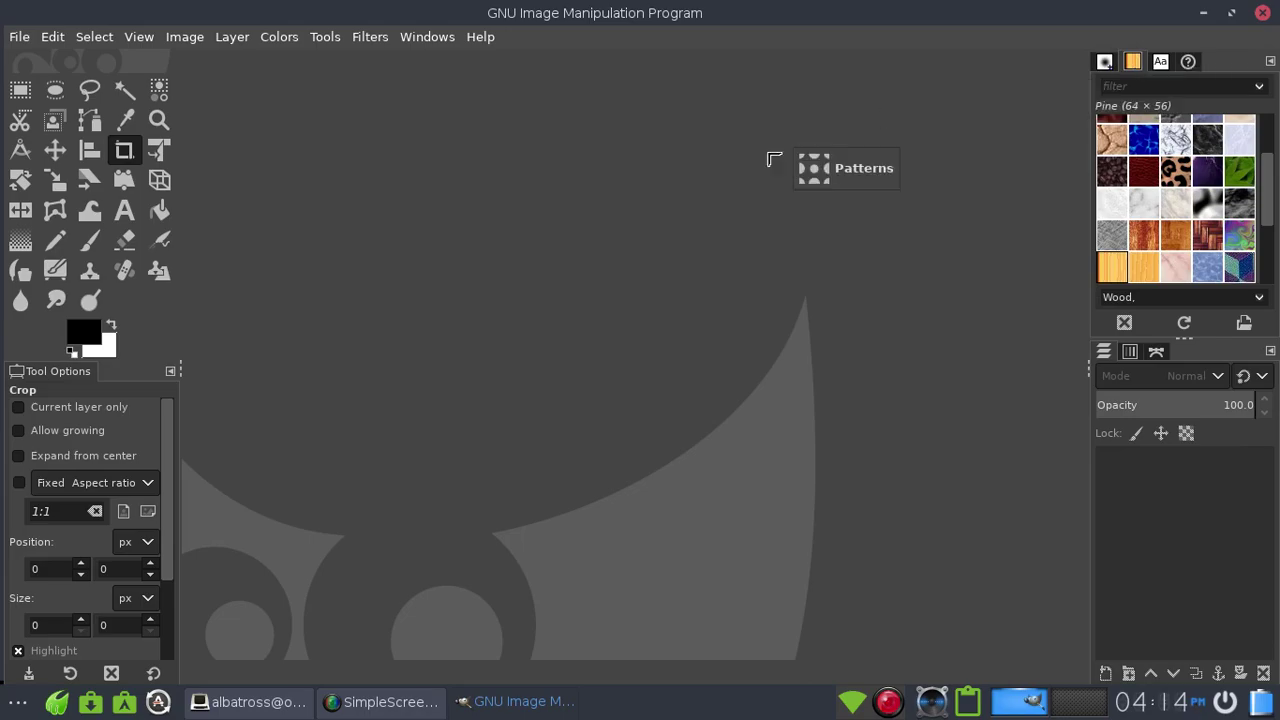
drag(1136, 62, 838, 155)
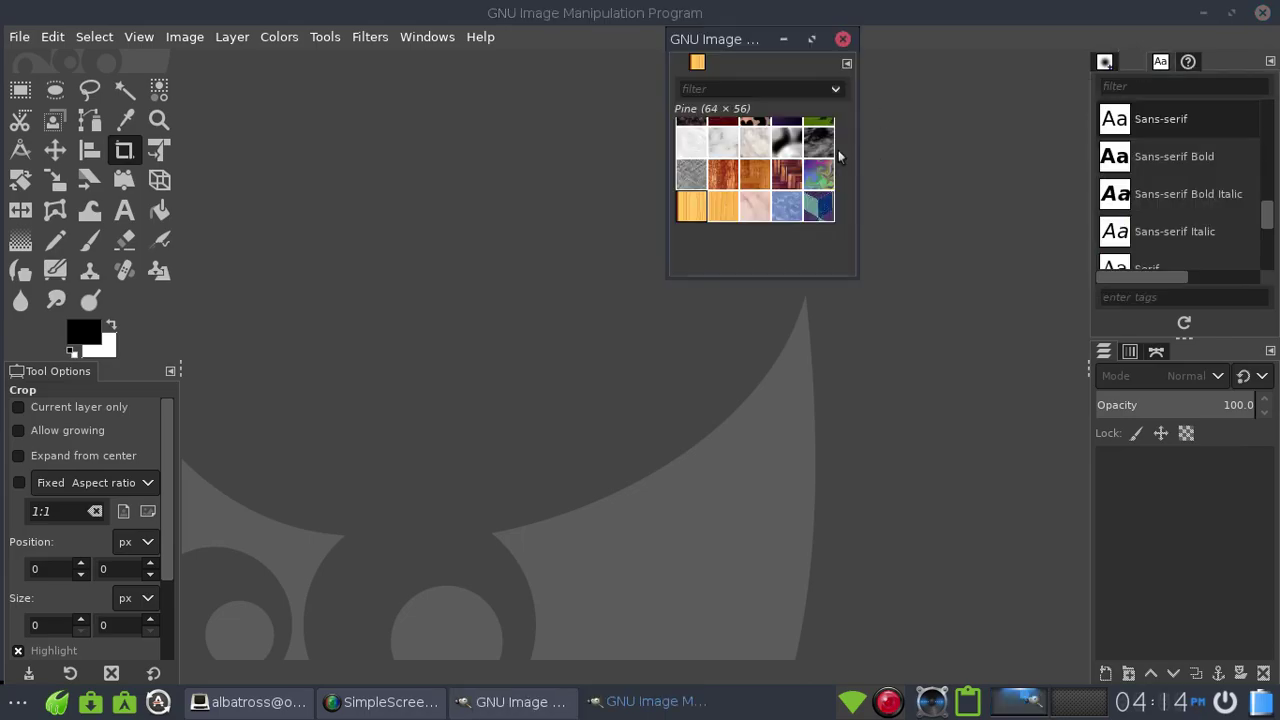
click(843, 39)
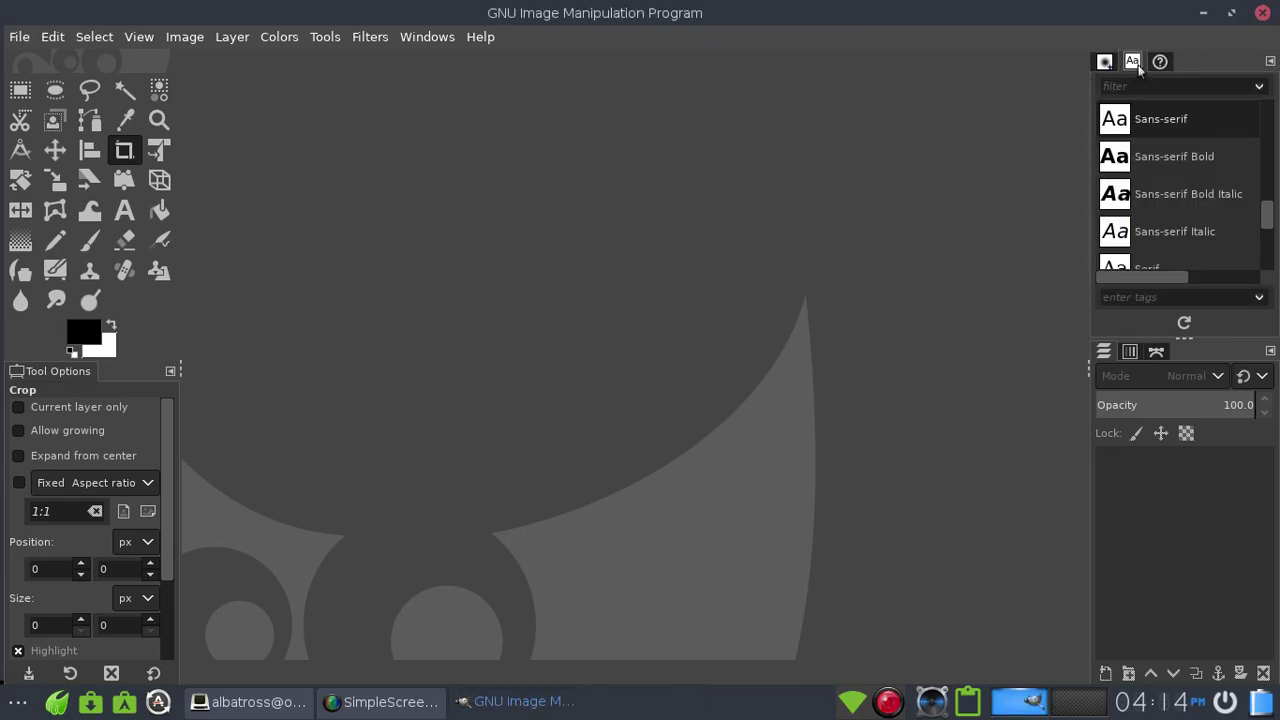
drag(1132, 61, 752, 205)
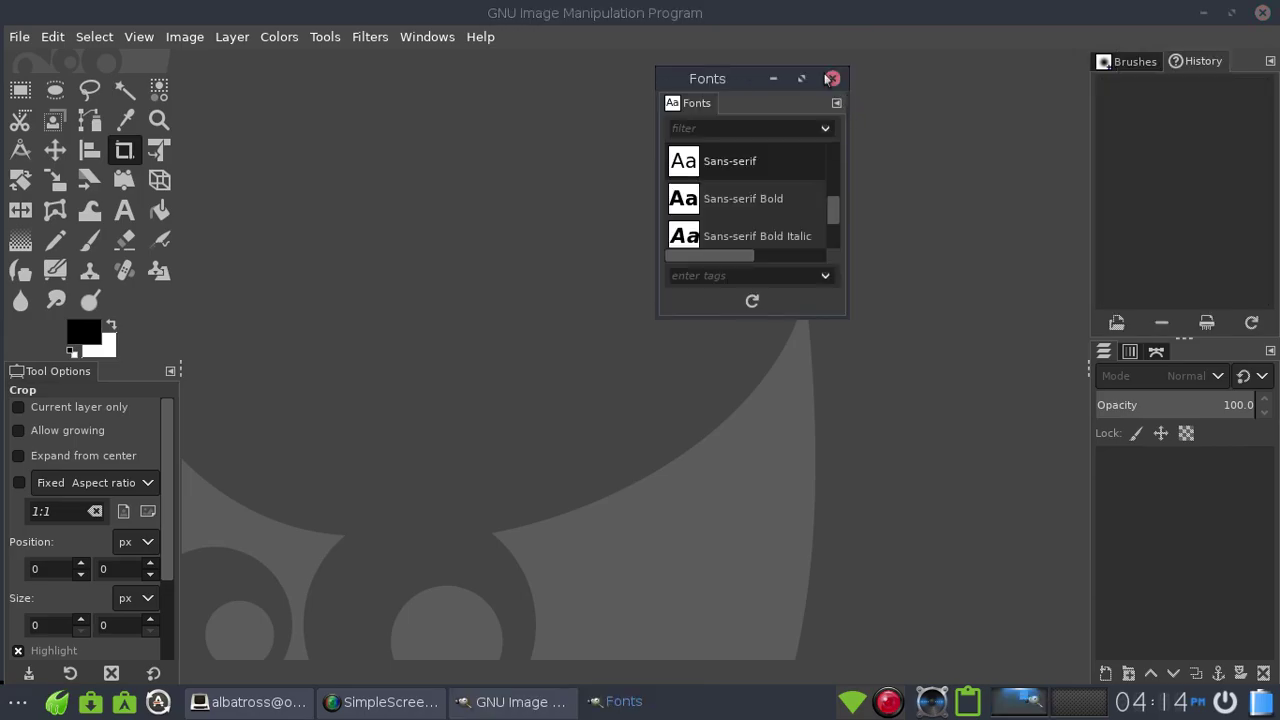
click(832, 78)
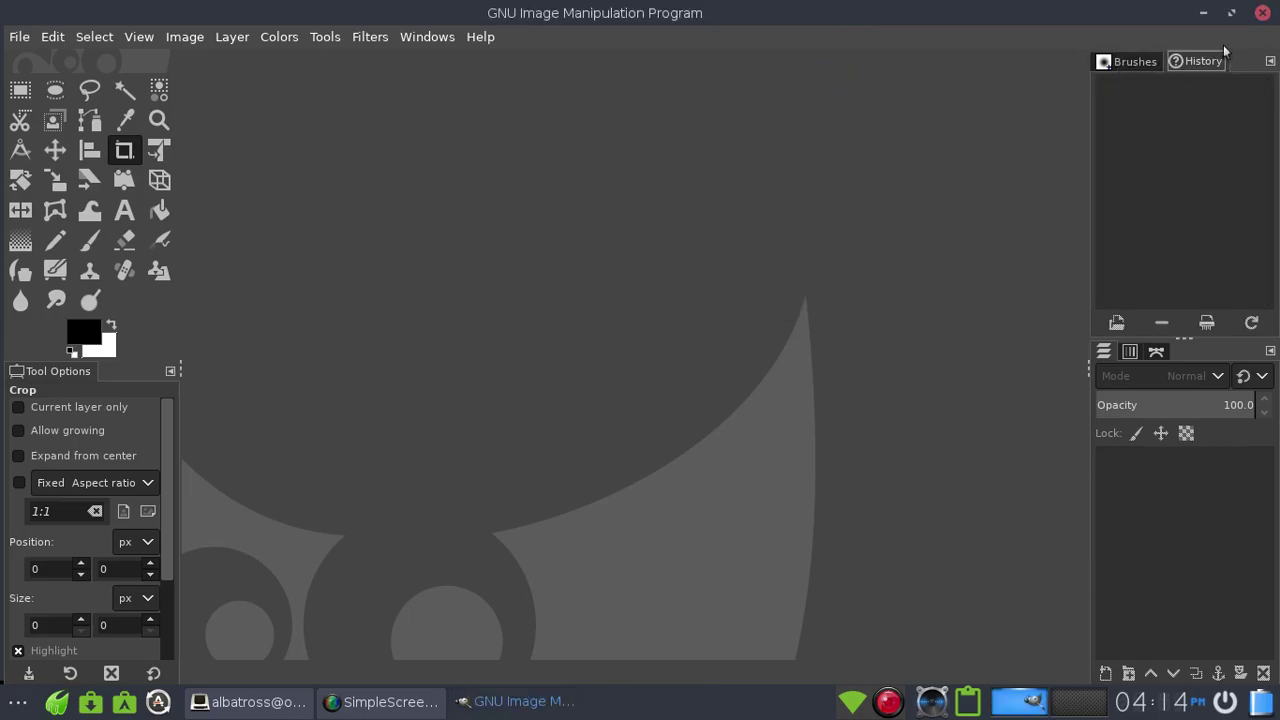
drag(1203, 61, 796, 178)
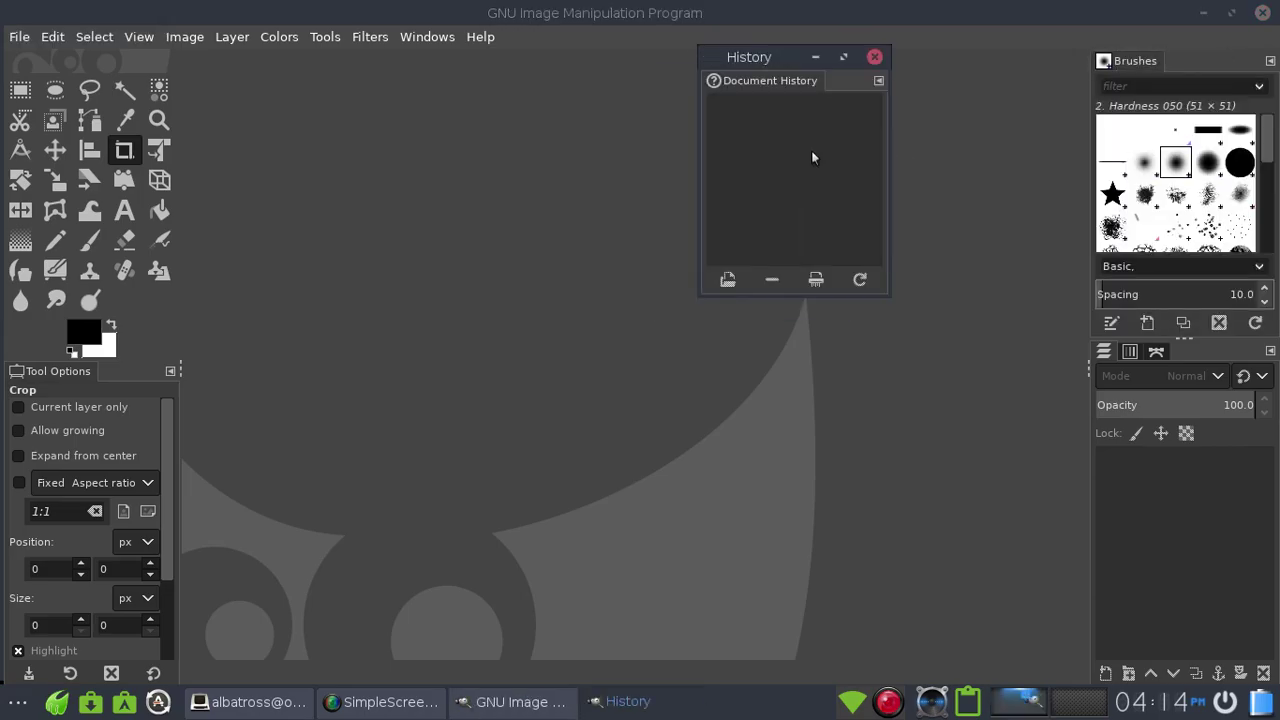
click(874, 59)
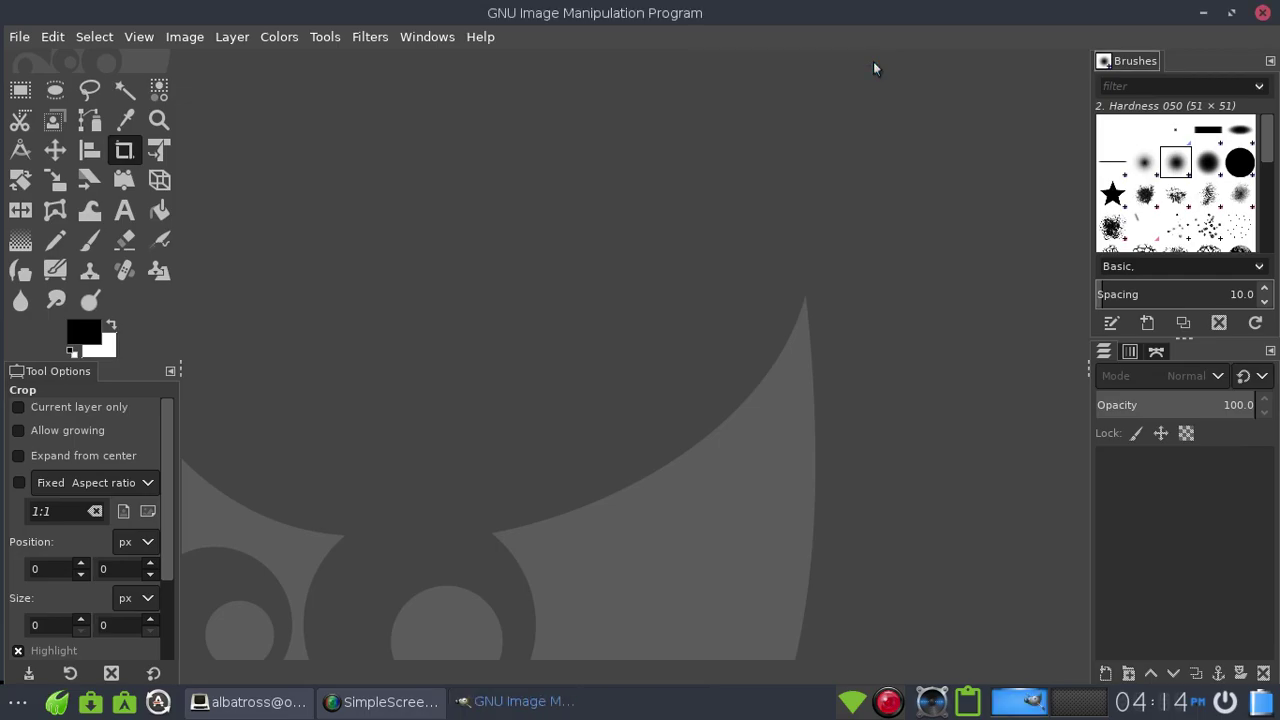
- Detach and close the Channels and Paths panels, leaving Layers alone
click(1128, 351)
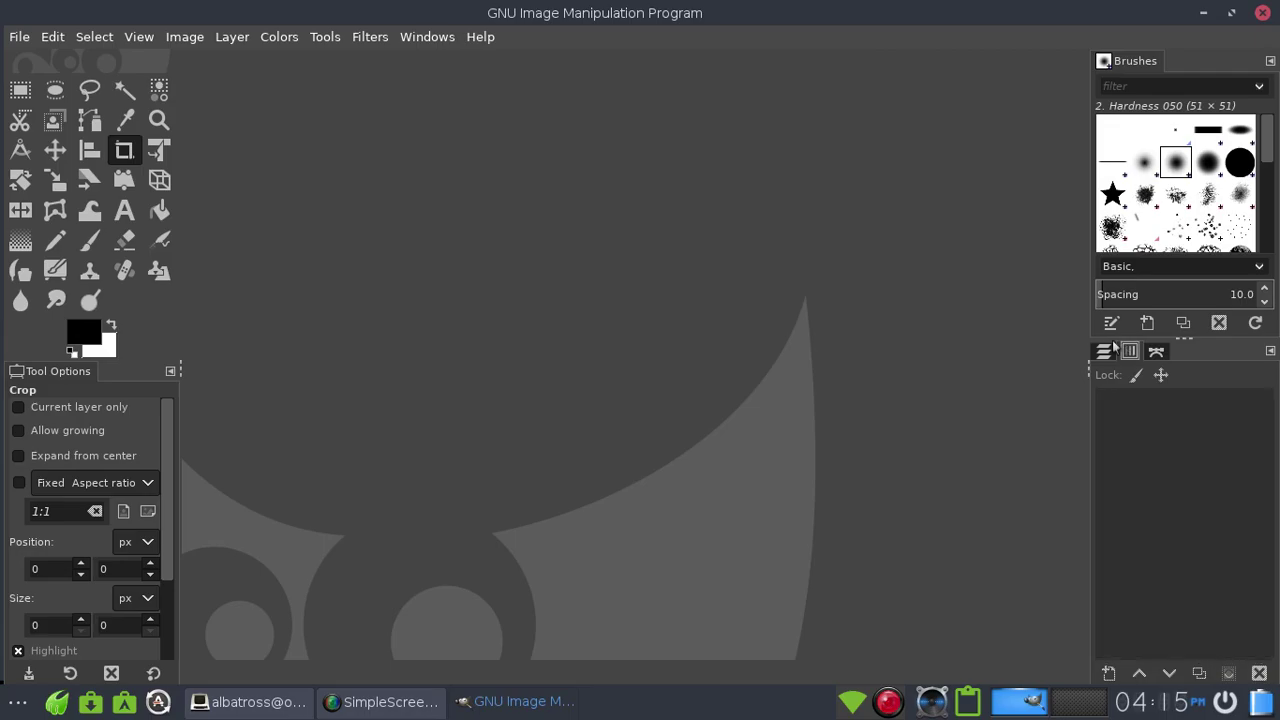
drag(1128, 351, 855, 382)
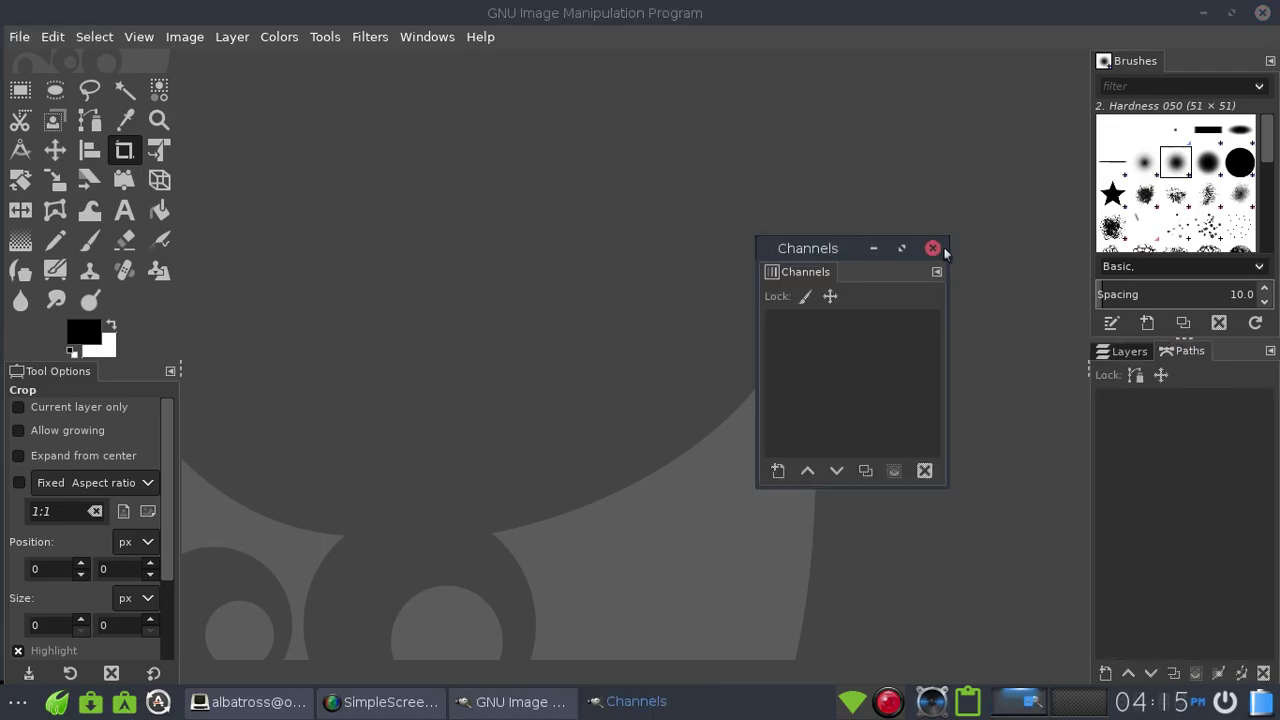
click(932, 248)
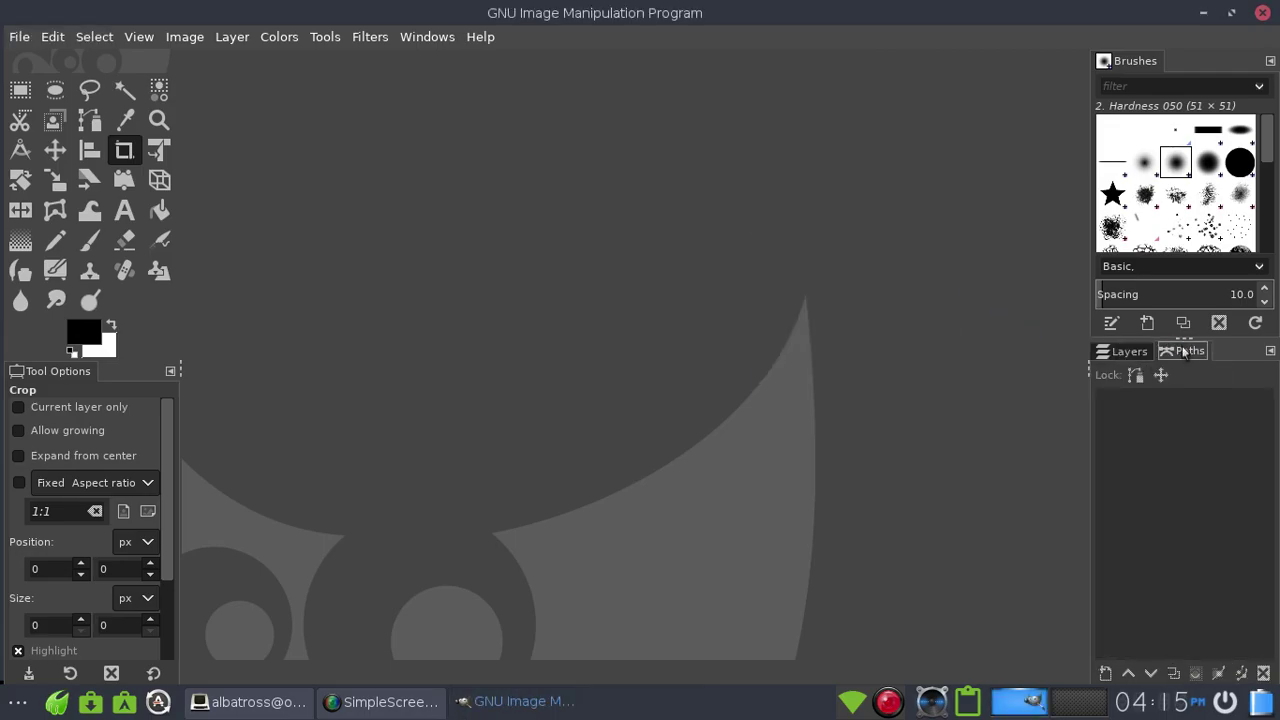
drag(1184, 350, 816, 320)
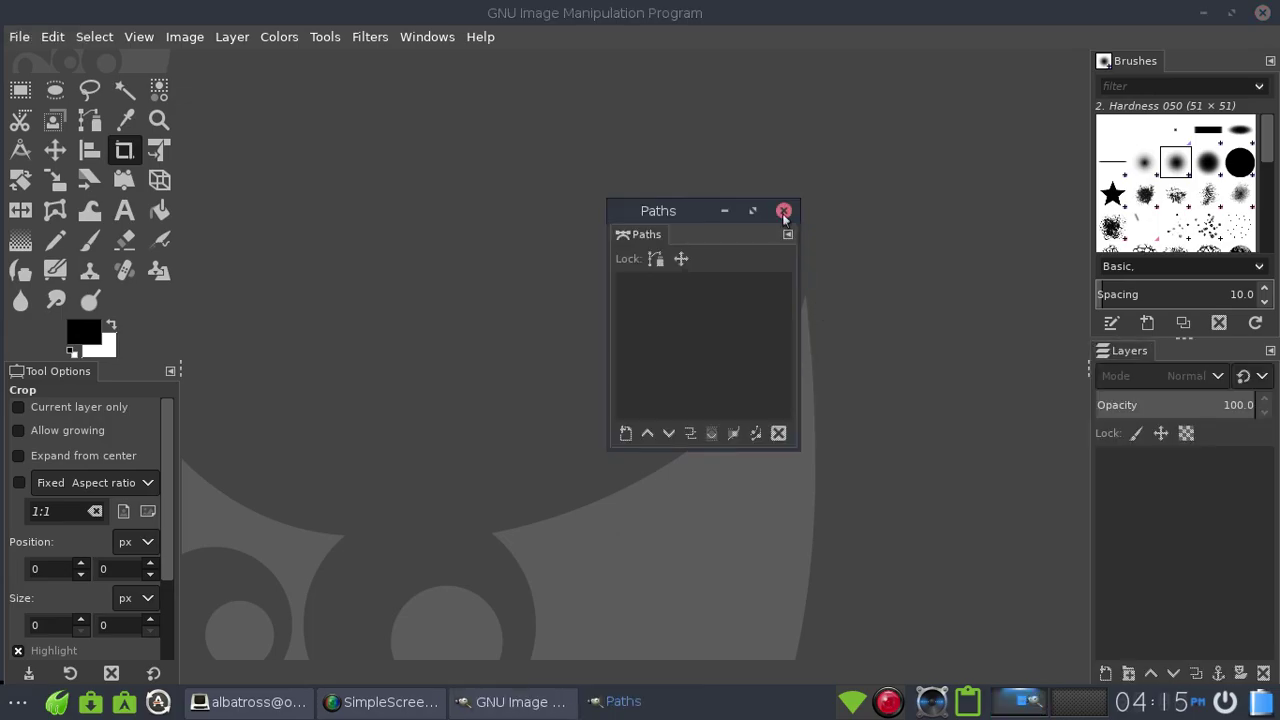
click(784, 212)
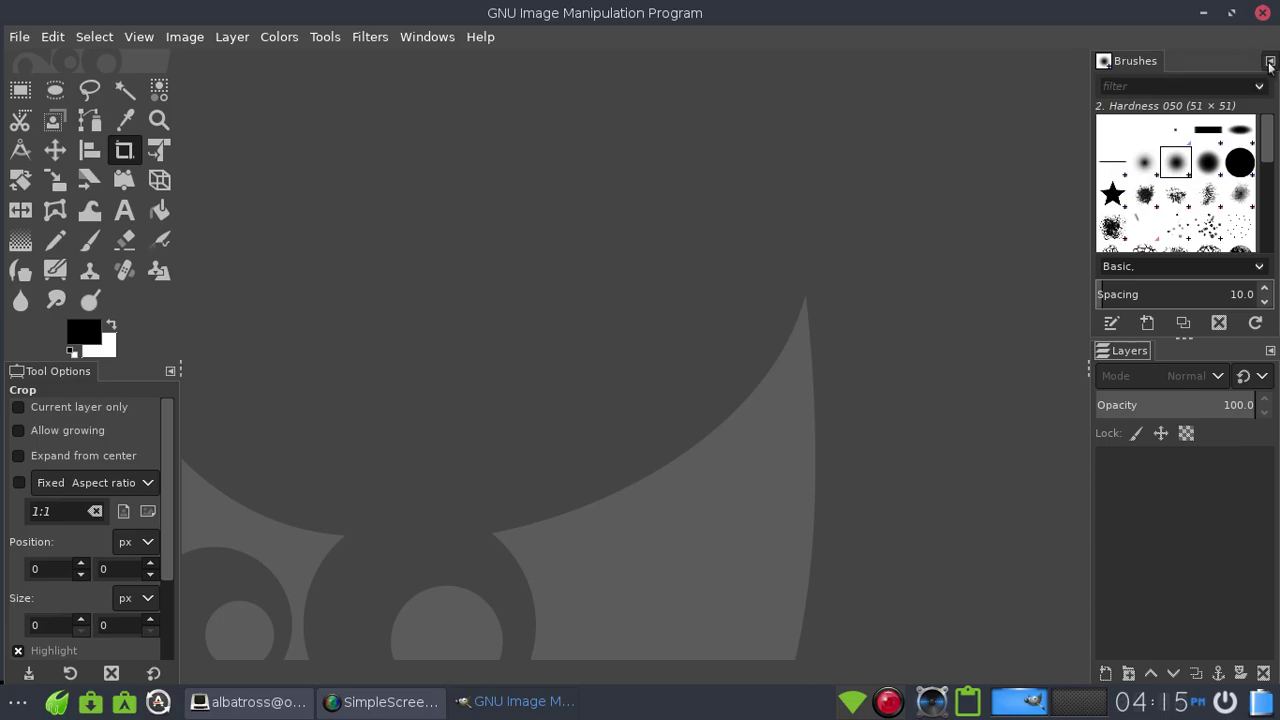
- Lock the Layers tab to its dock, leaving the Brushes panel unchanged
click(1270, 62)
mouse_move(1141, 202)
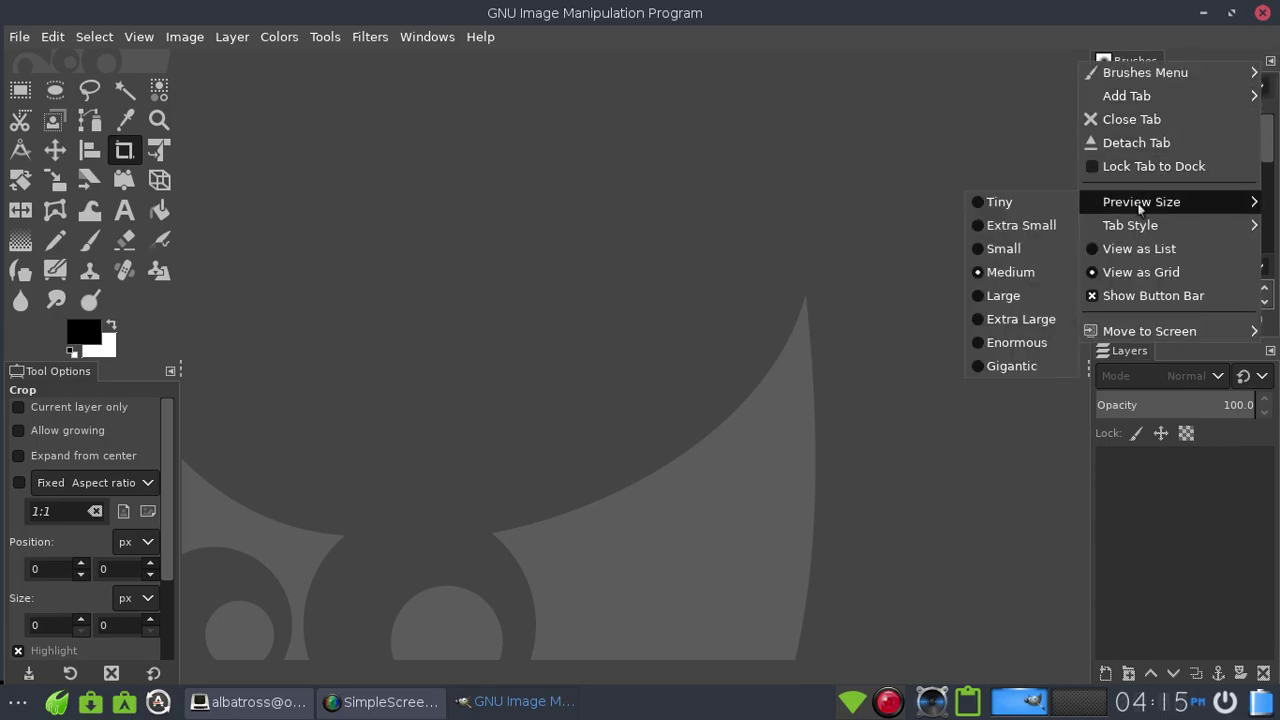
click(1134, 160)
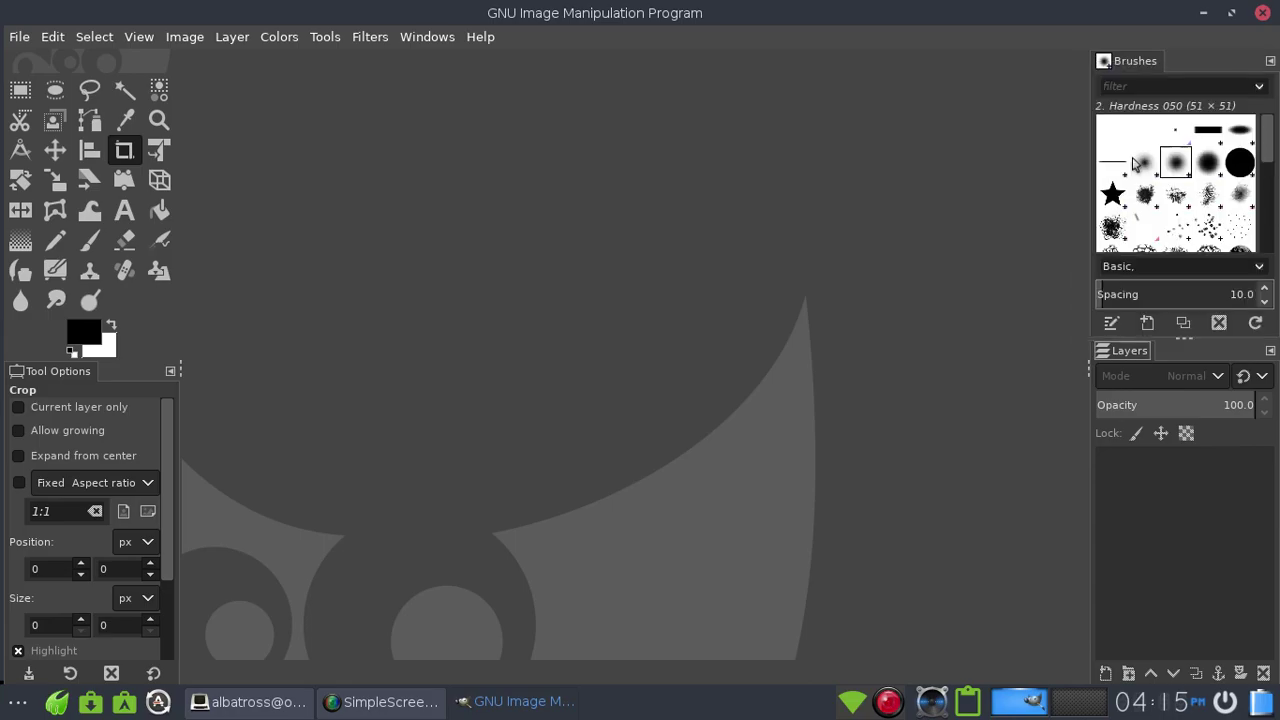
click(1270, 351)
click(1160, 456)
click(20, 38)
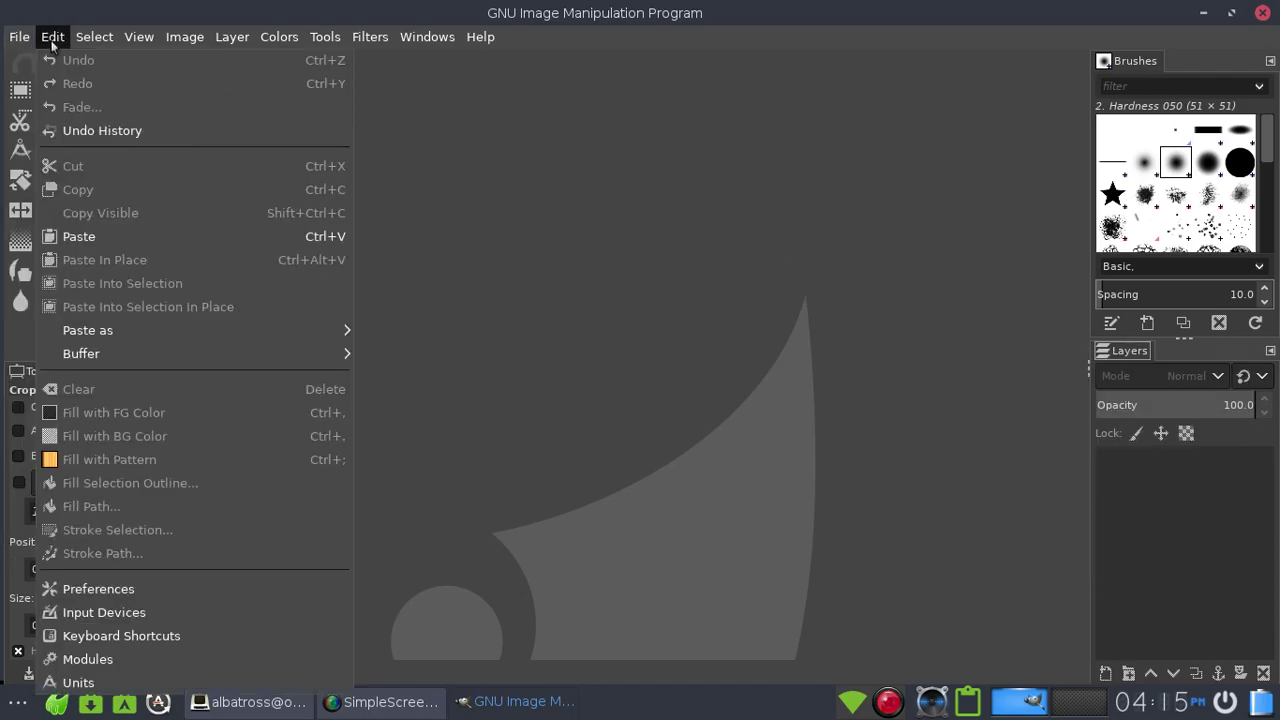
- Open Preferences and turn off 'Save tool options on exit'
click(119, 588)
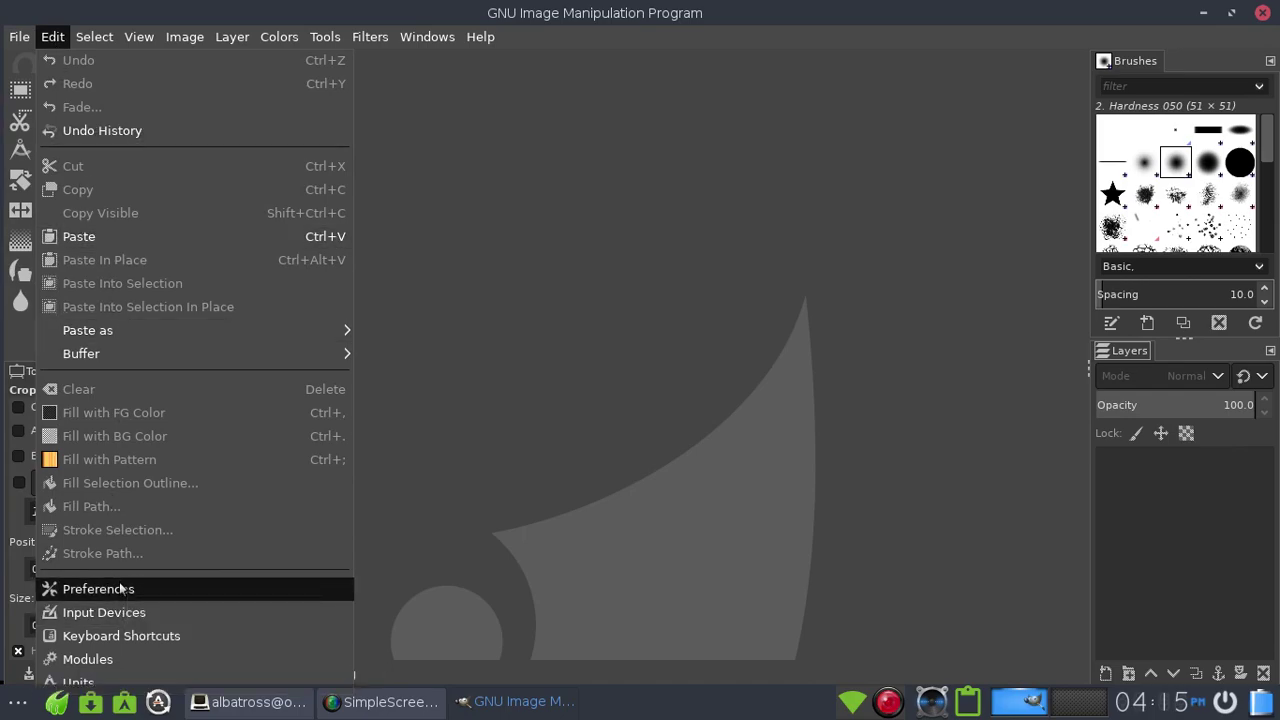
click(311, 588)
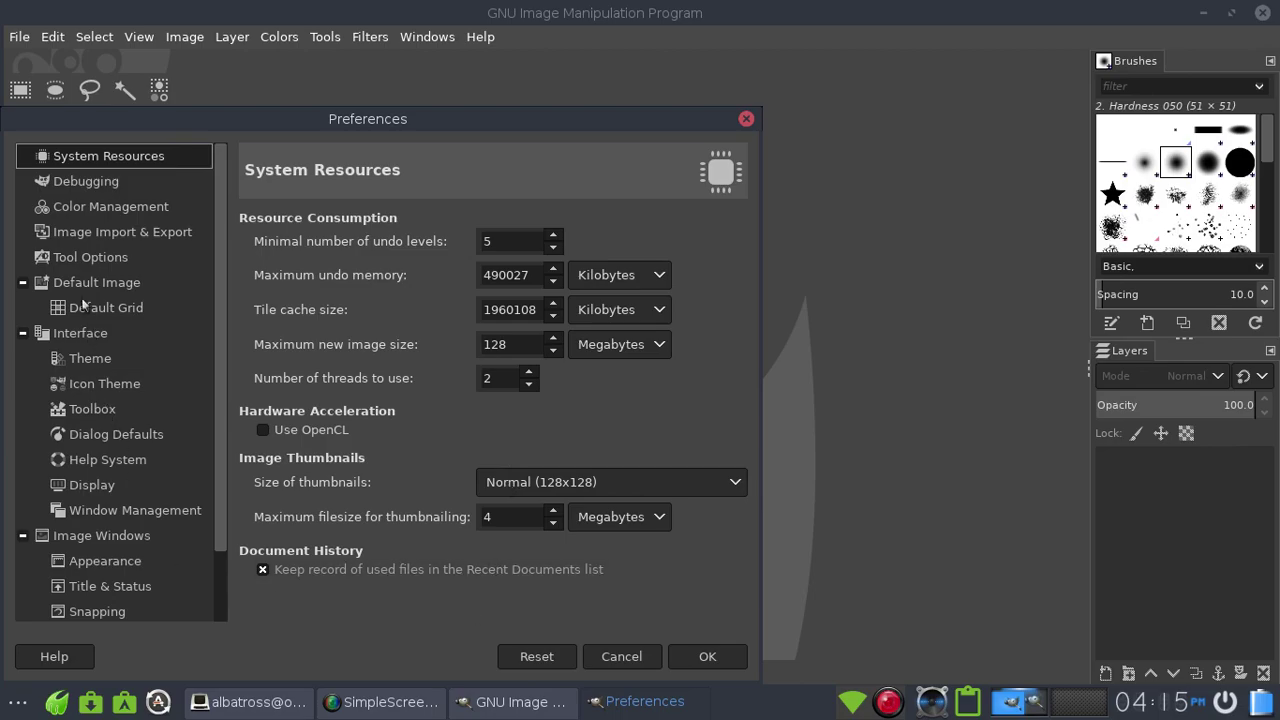
click(58, 186)
click(66, 209)
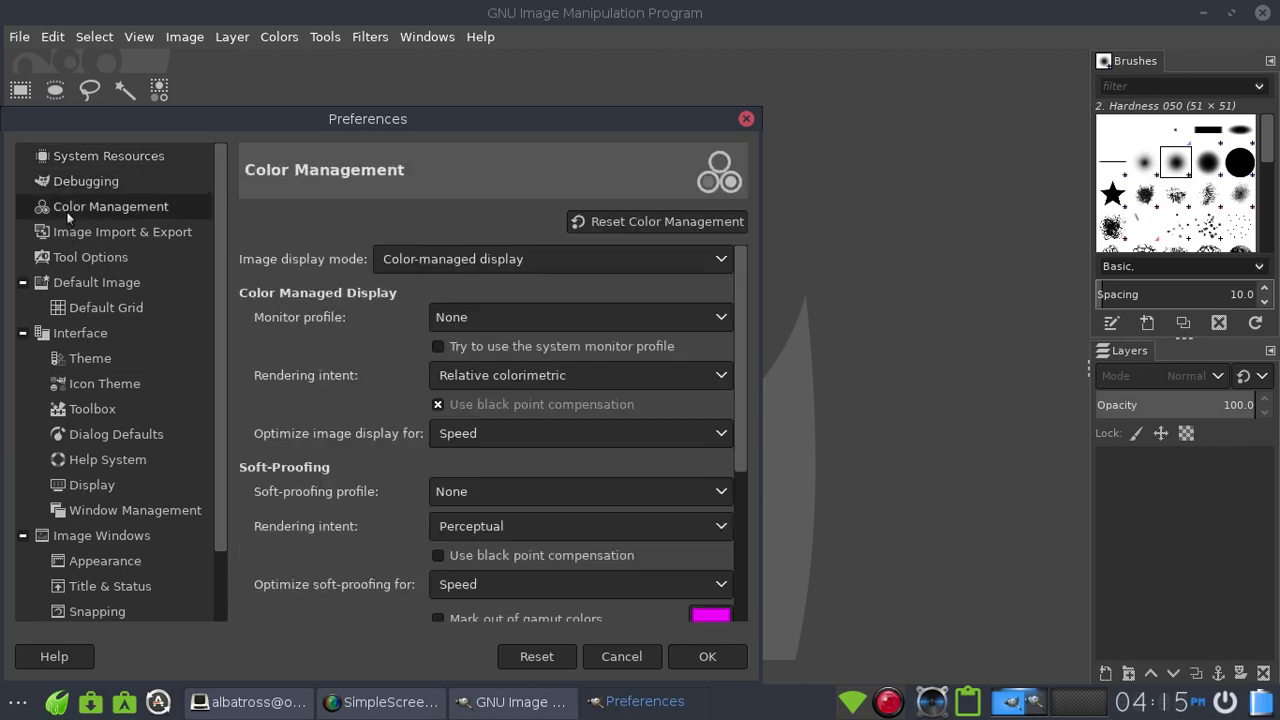
click(70, 228)
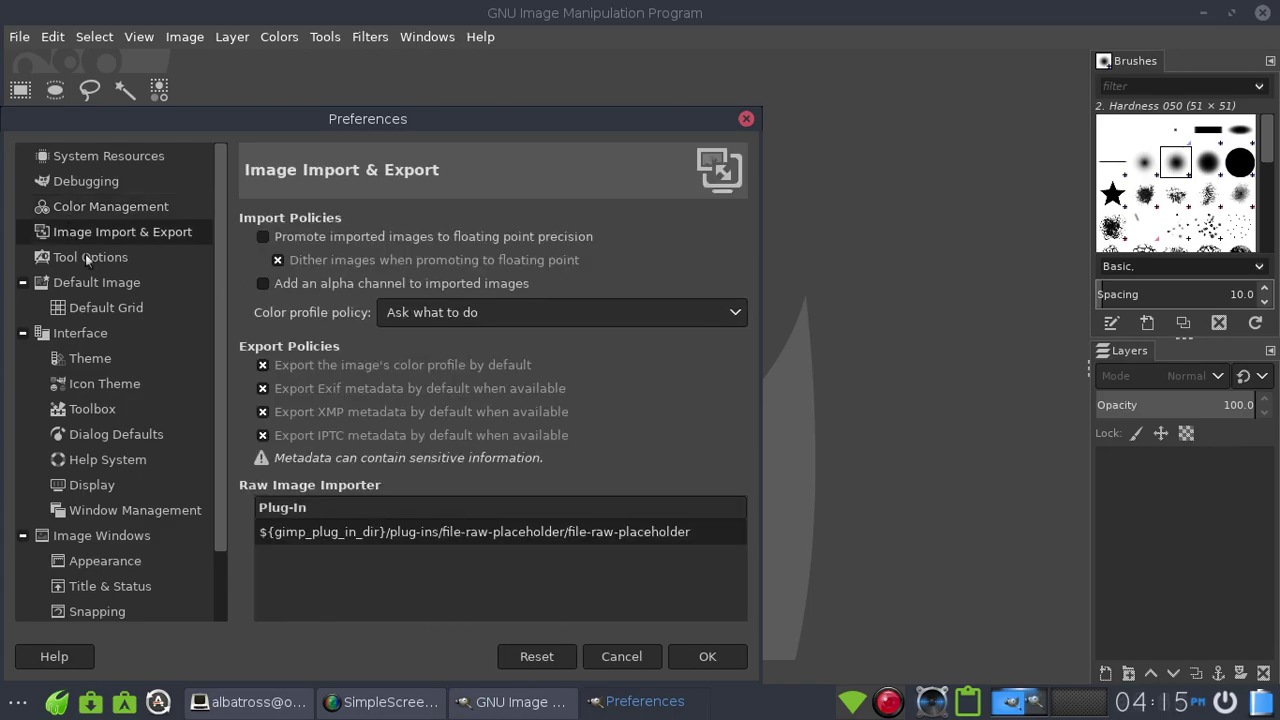
click(88, 258)
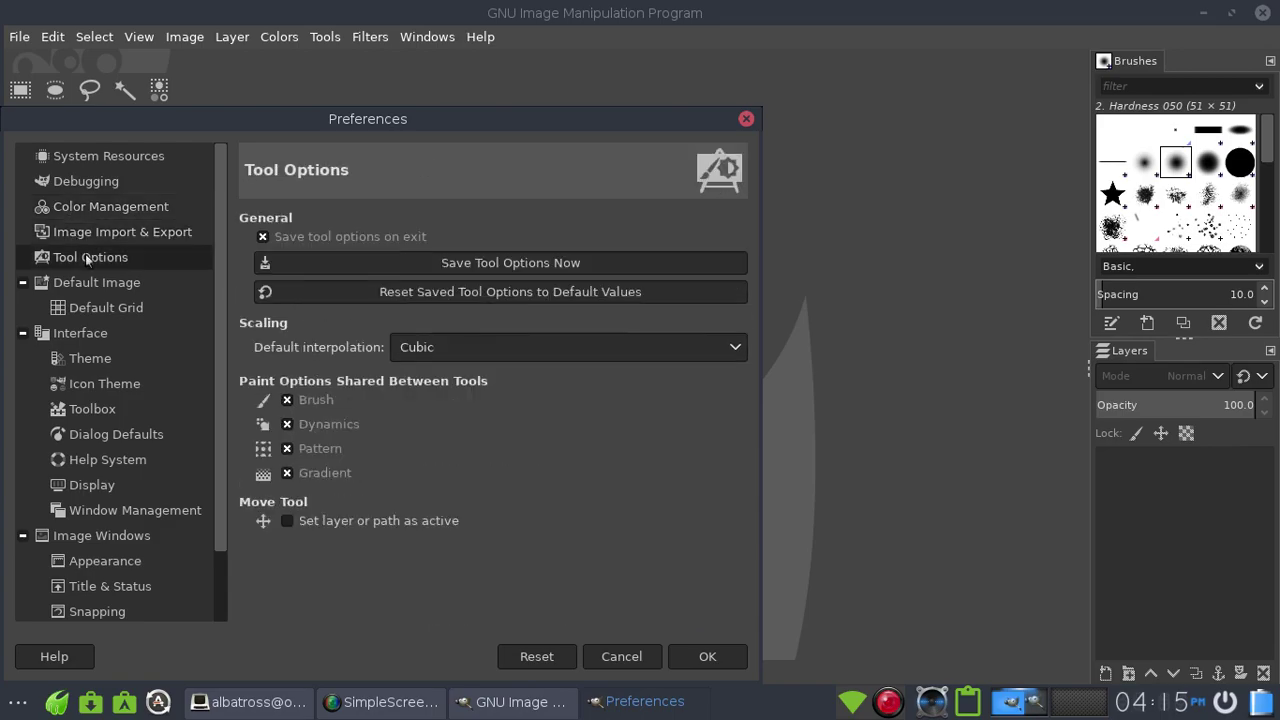
click(263, 237)
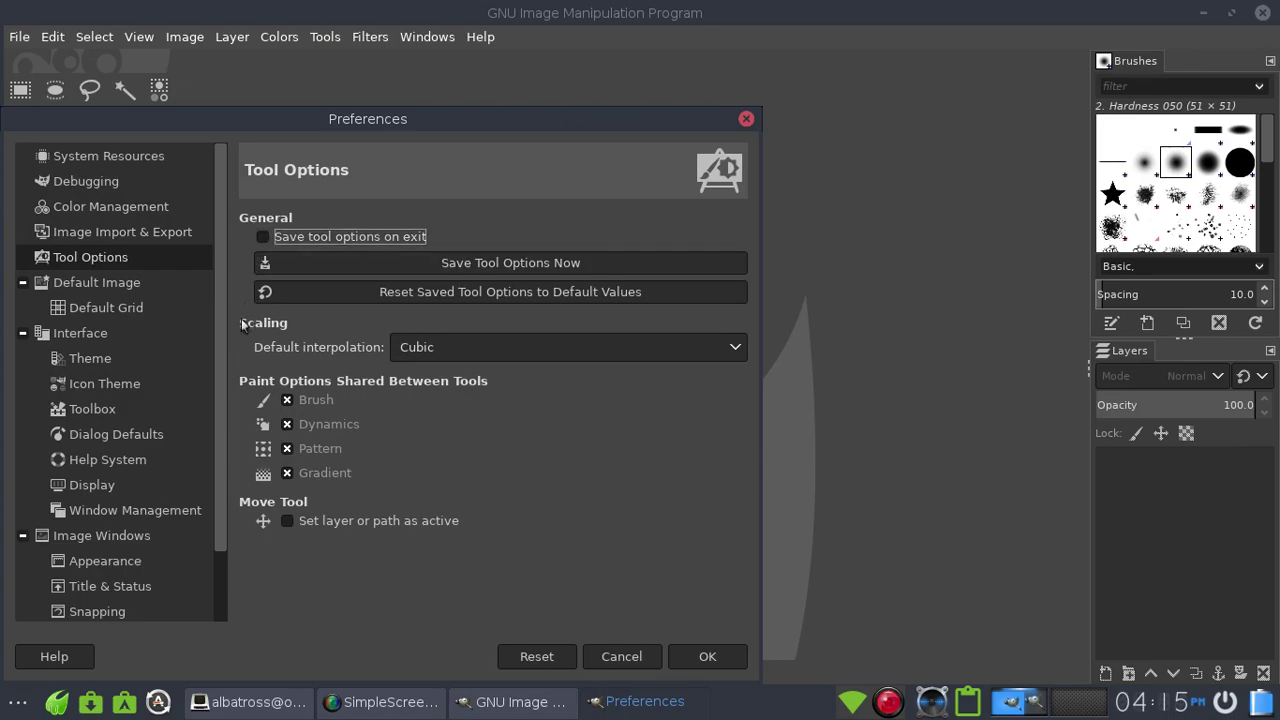
- Review the grid, interface, theme and toolbox pages, leaving active brush display unchanged
click(89, 307)
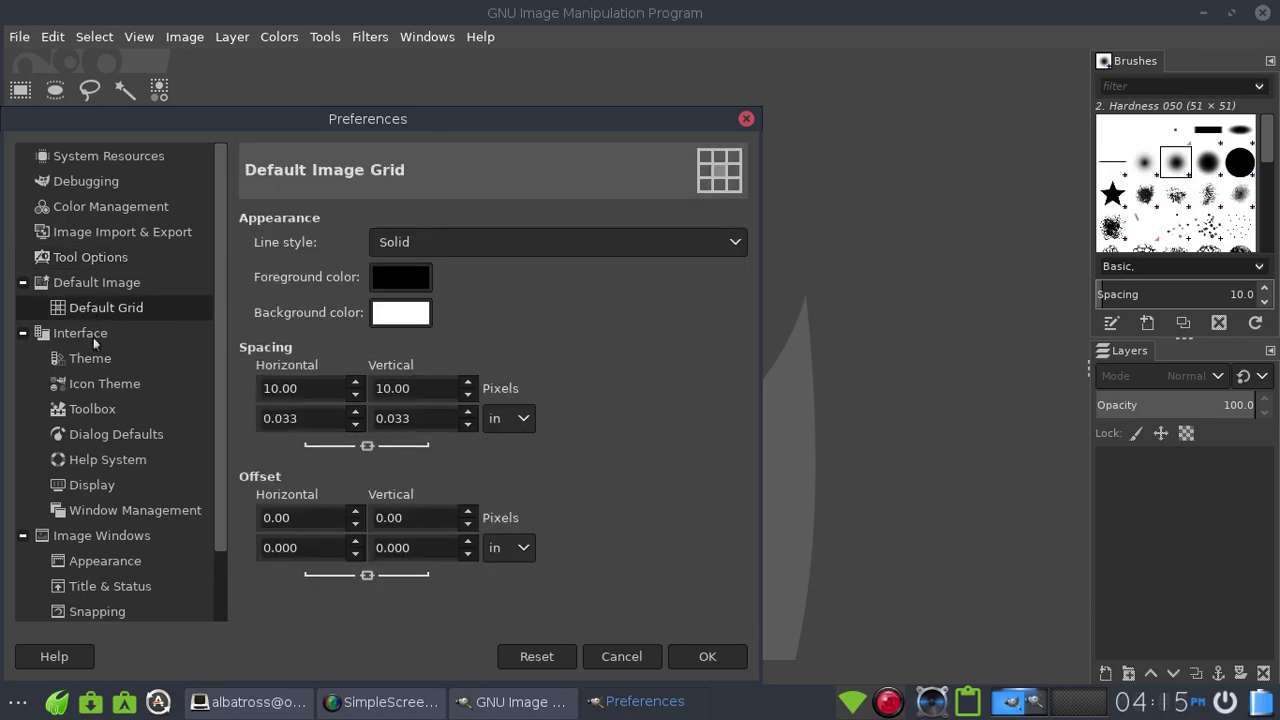
click(93, 335)
click(103, 360)
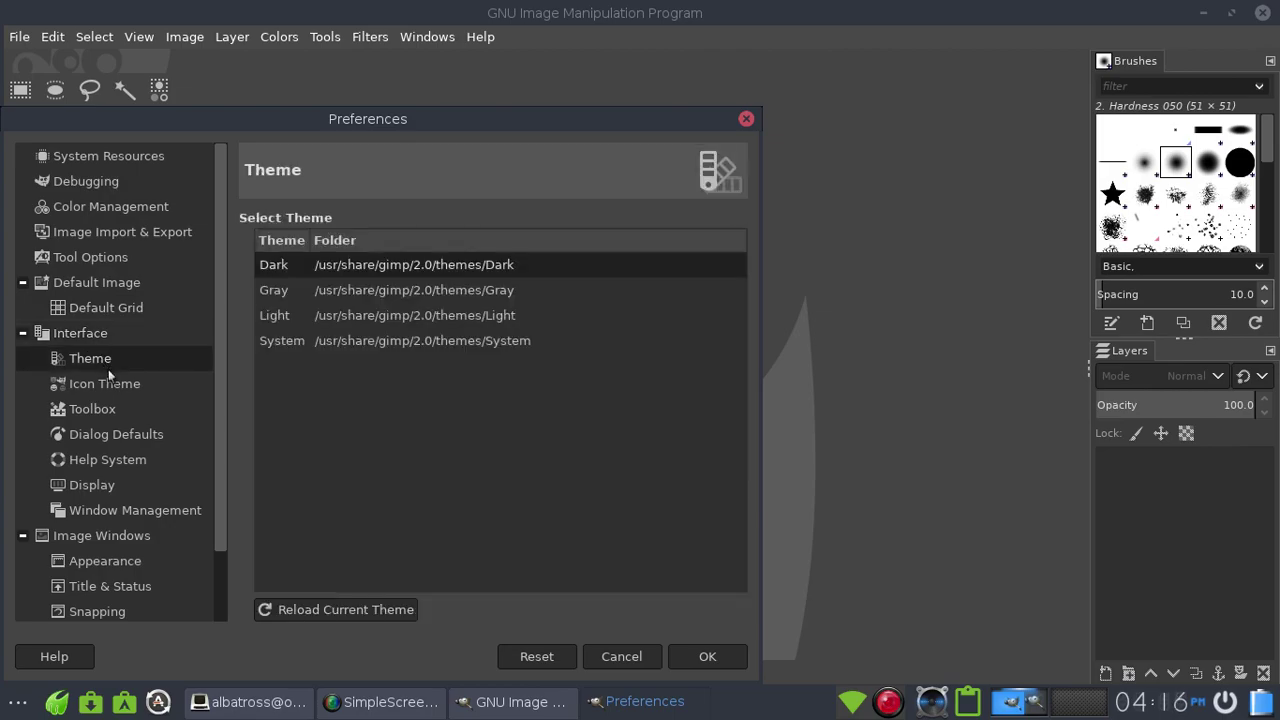
click(109, 372)
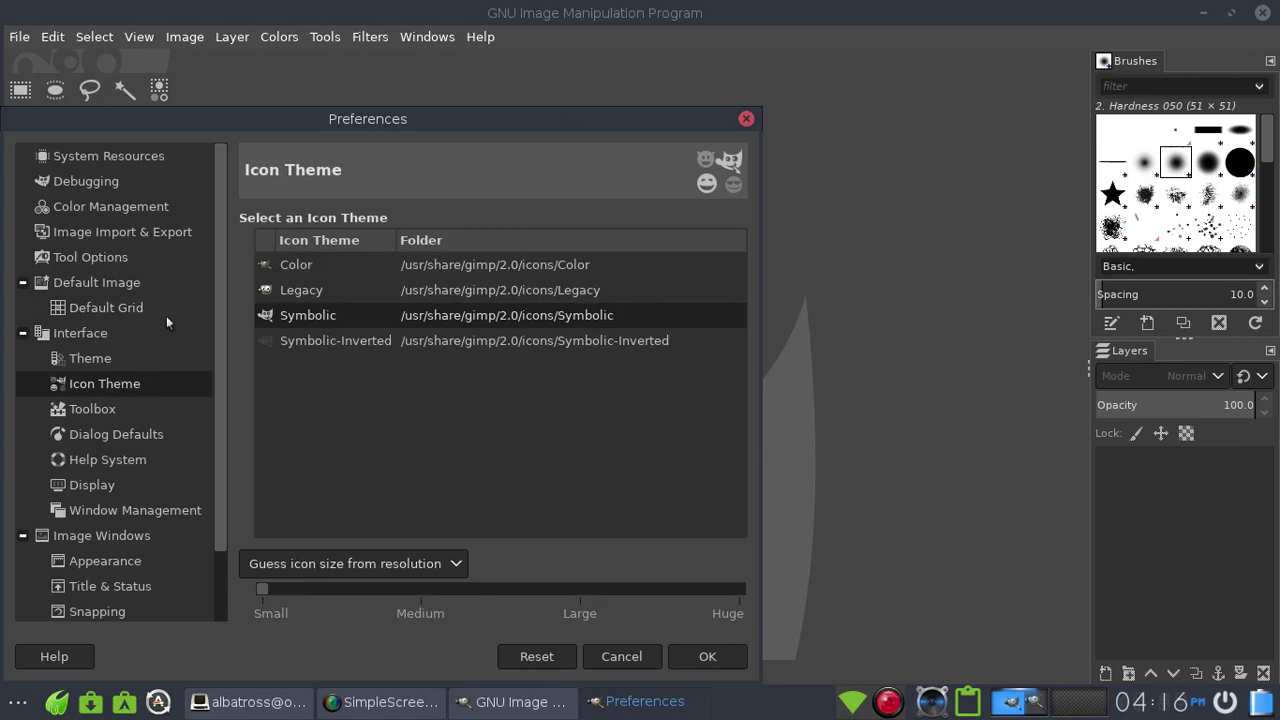
click(109, 409)
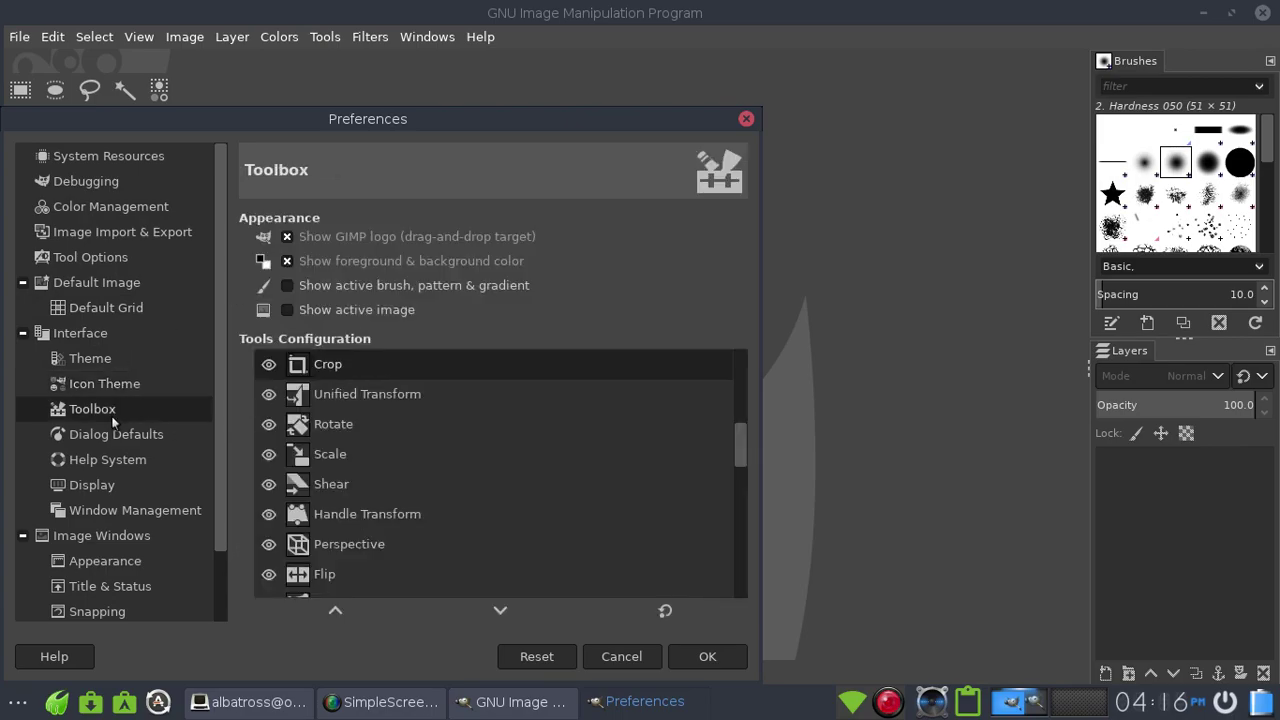
click(286, 286)
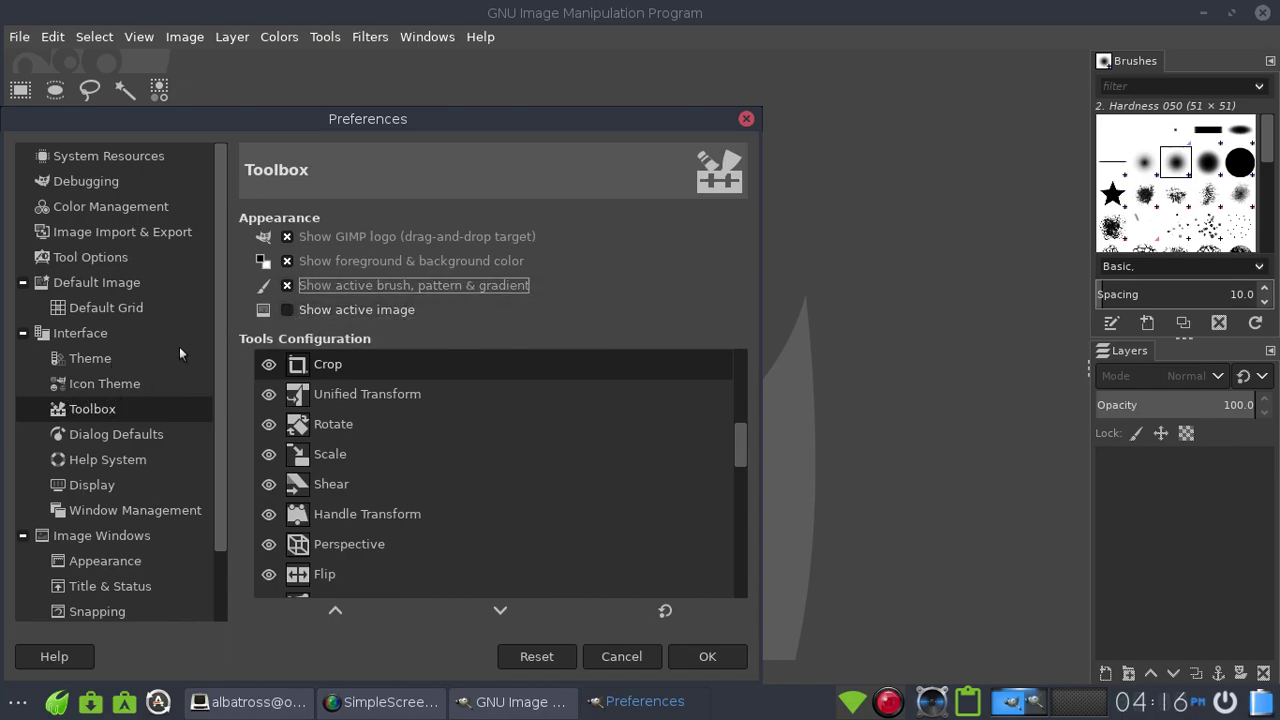
click(292, 285)
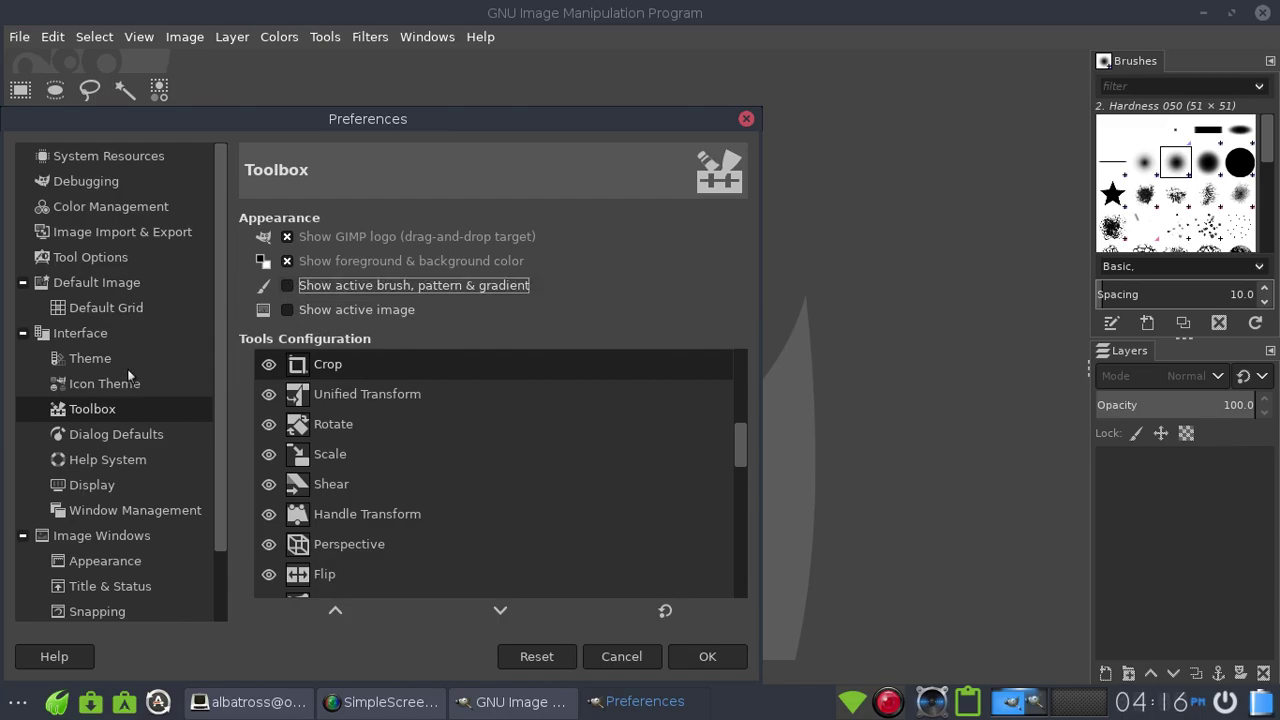
- Turn off 'Save window positions on exit' under Window Management
click(122, 442)
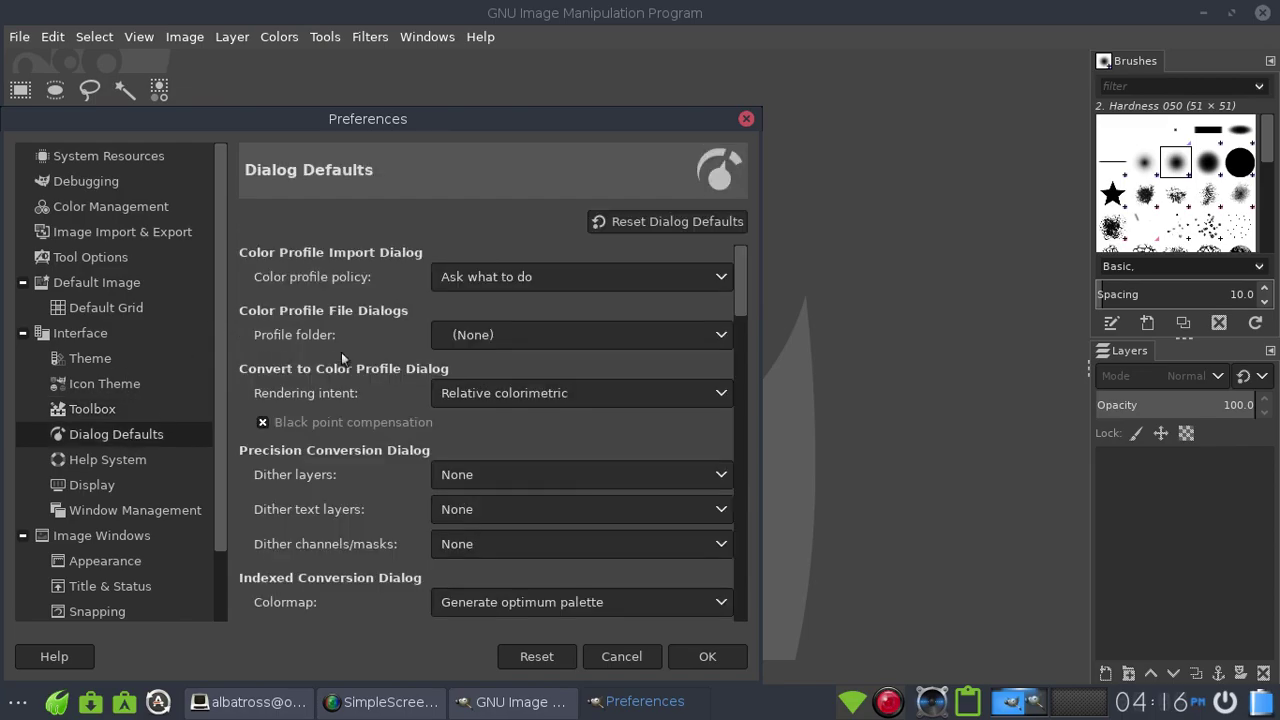
click(94, 458)
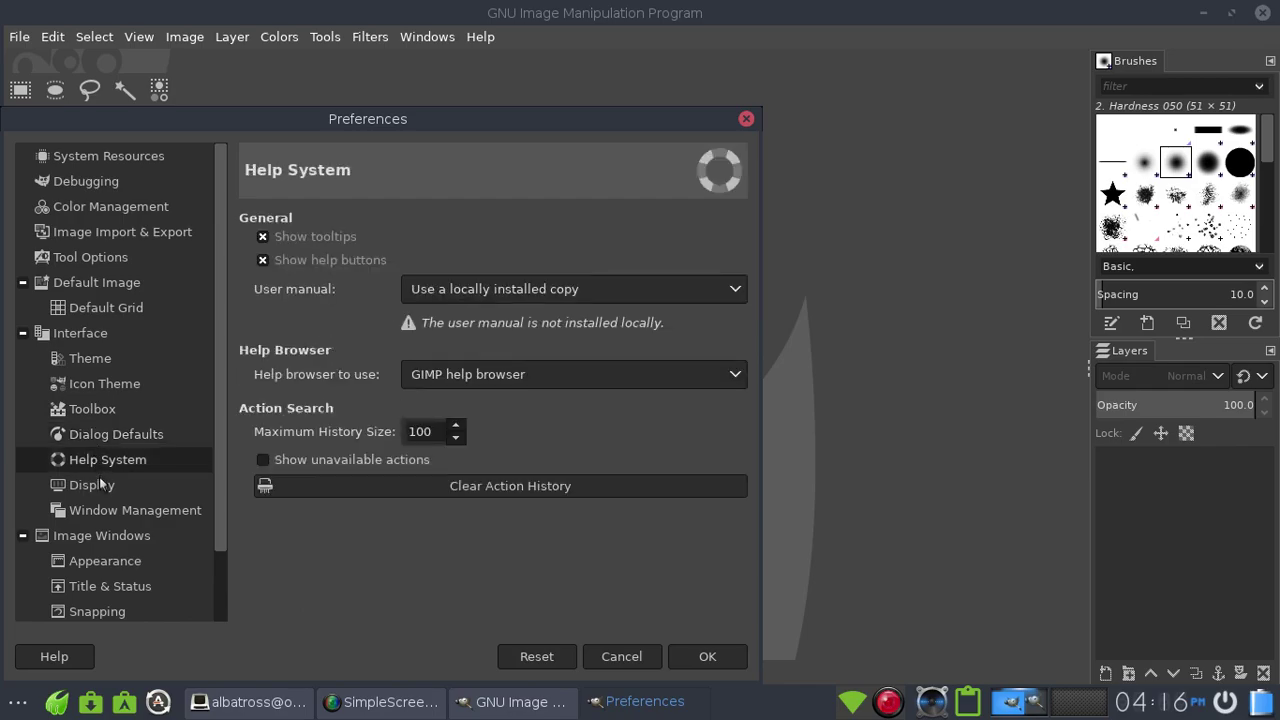
click(112, 487)
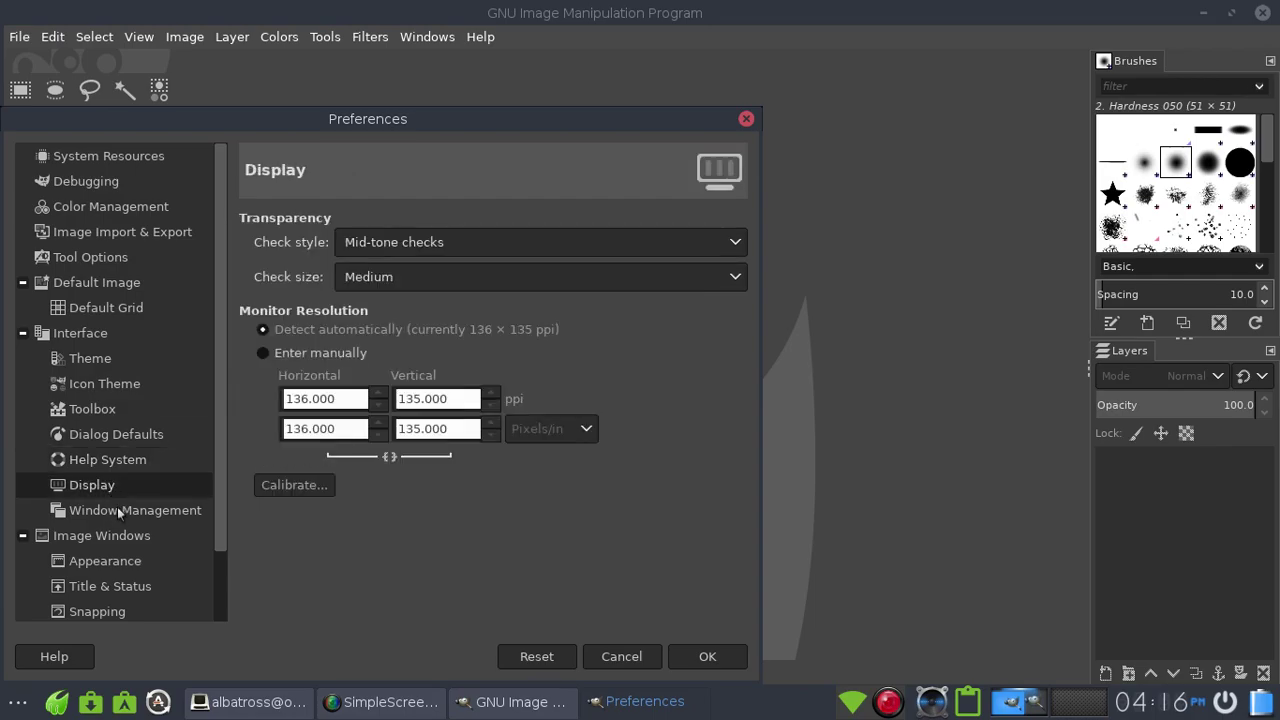
click(117, 511)
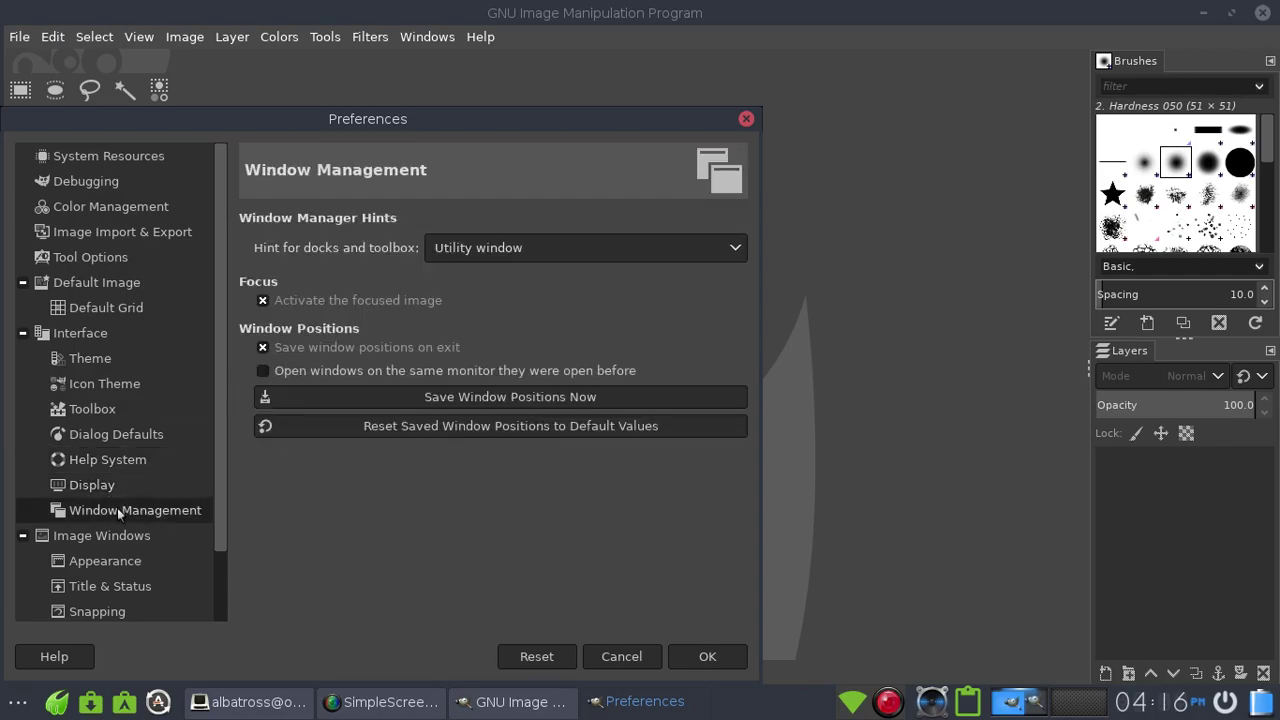
click(284, 355)
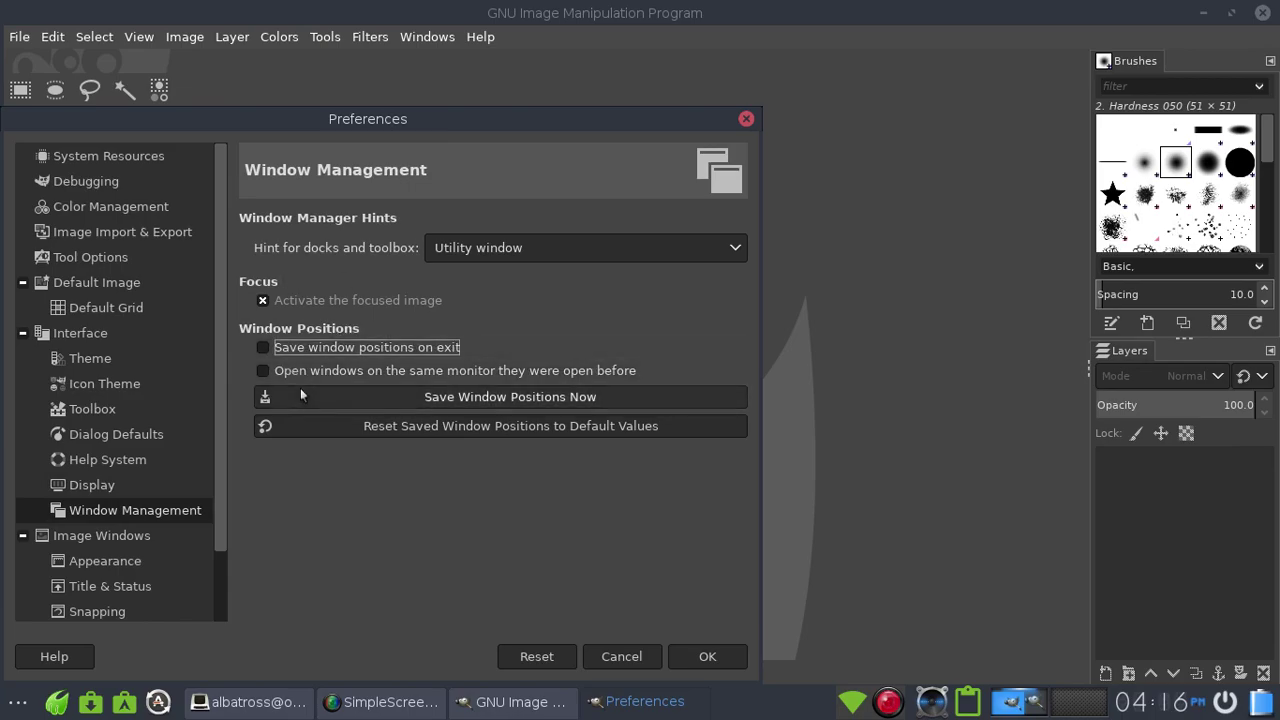
click(302, 395)
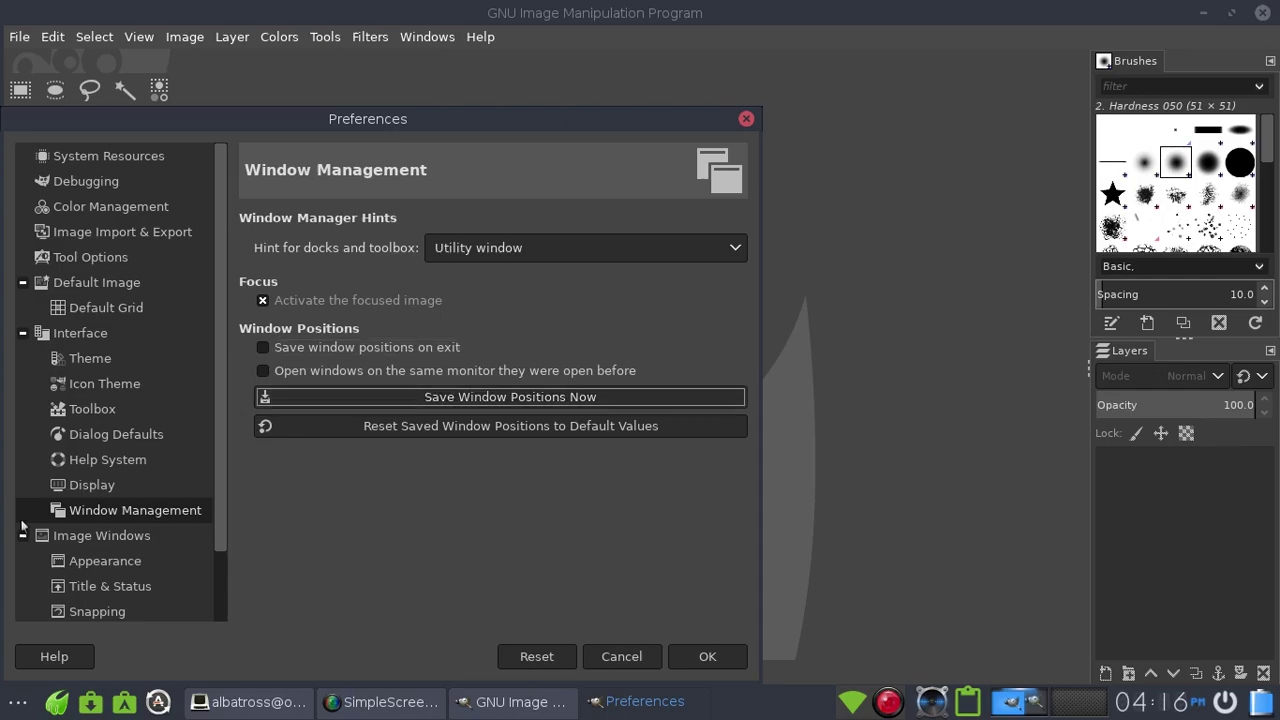
- Lower the Image Windows snapping distance from 8 to 5
click(91, 563)
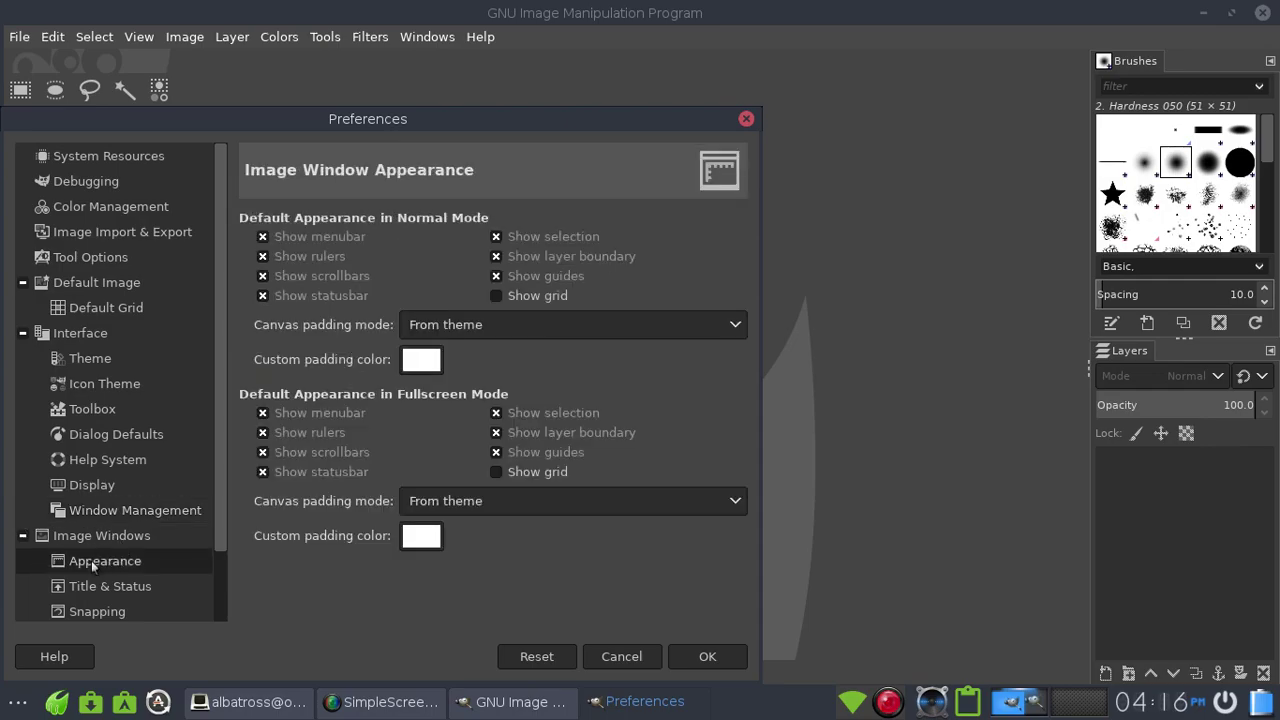
click(93, 581)
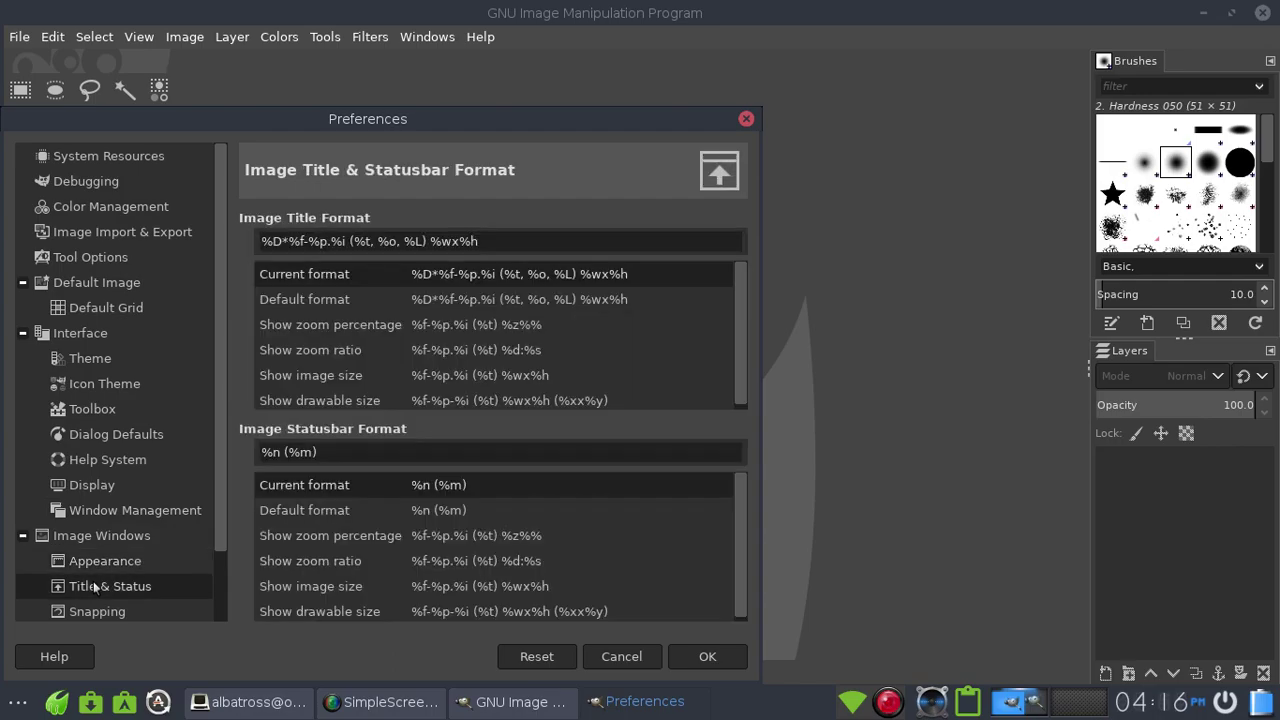
click(98, 608)
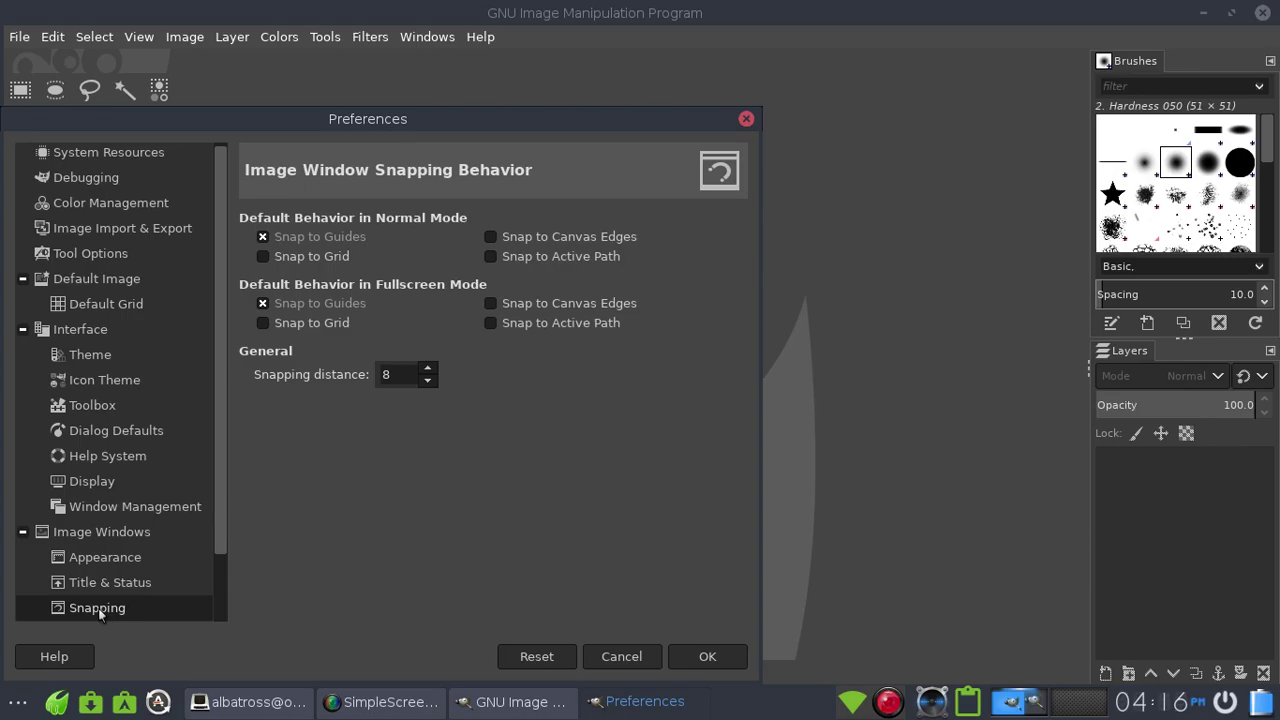
click(428, 382)
click(428, 382)
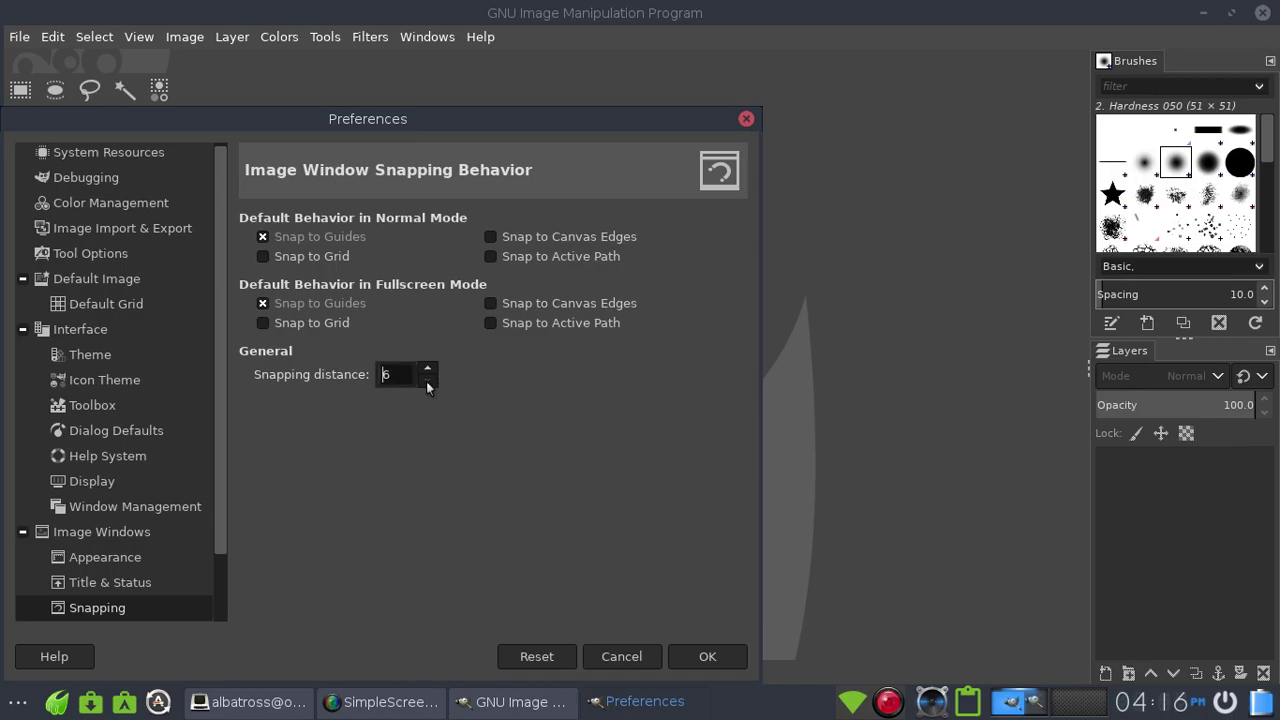
click(428, 382)
scroll(218, 540, down, 3)
- Look over Input Controllers and Input Devices, then return to the Toolbox page
click(139, 588)
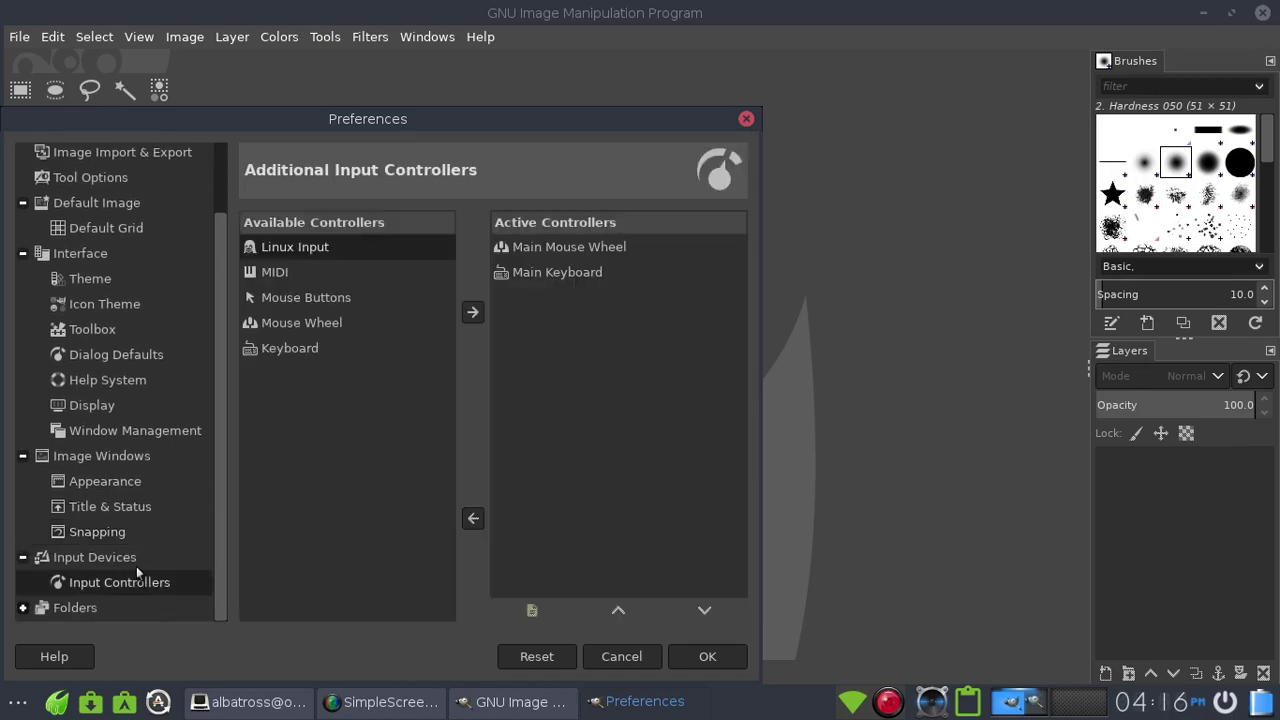
click(136, 566)
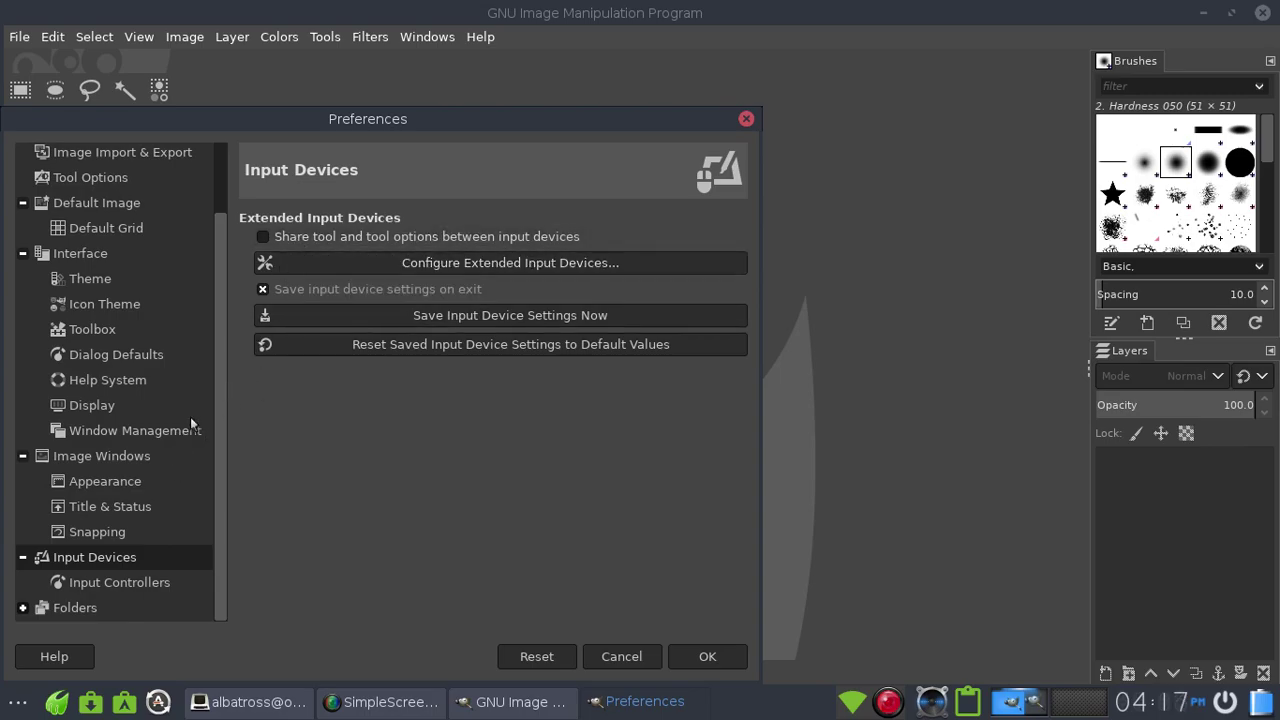
drag(216, 437, 223, 270)
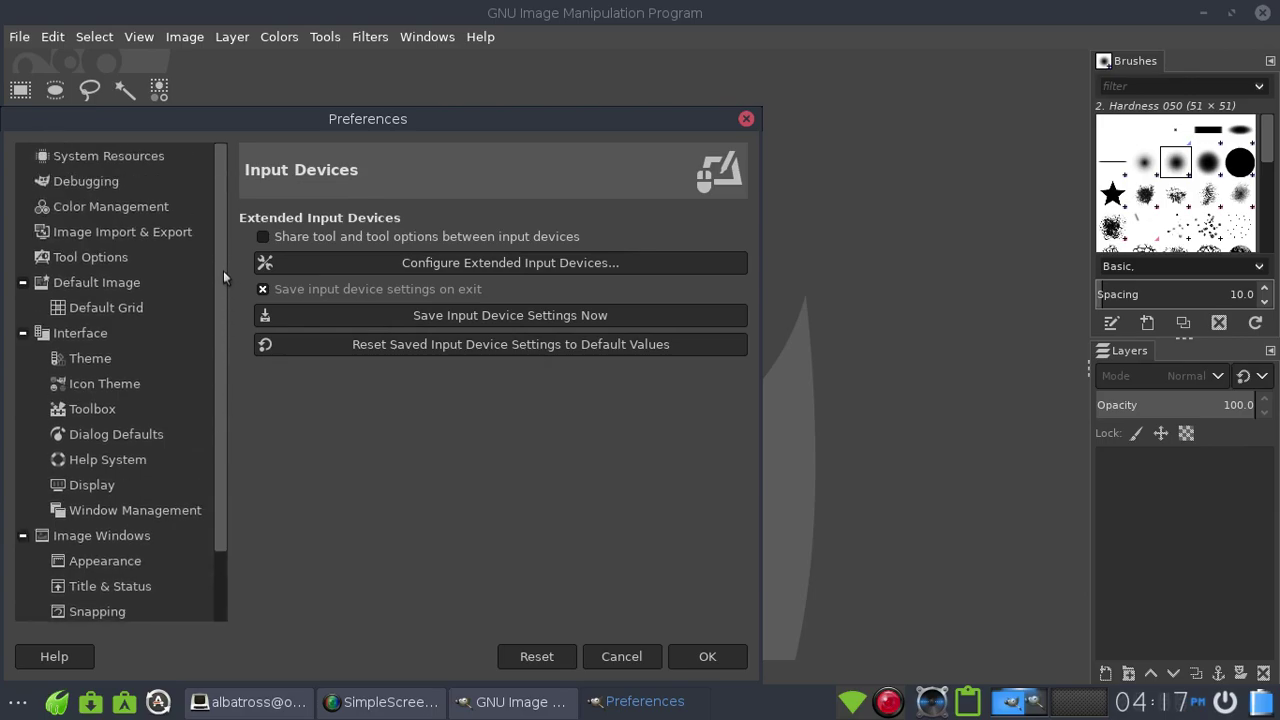
click(108, 259)
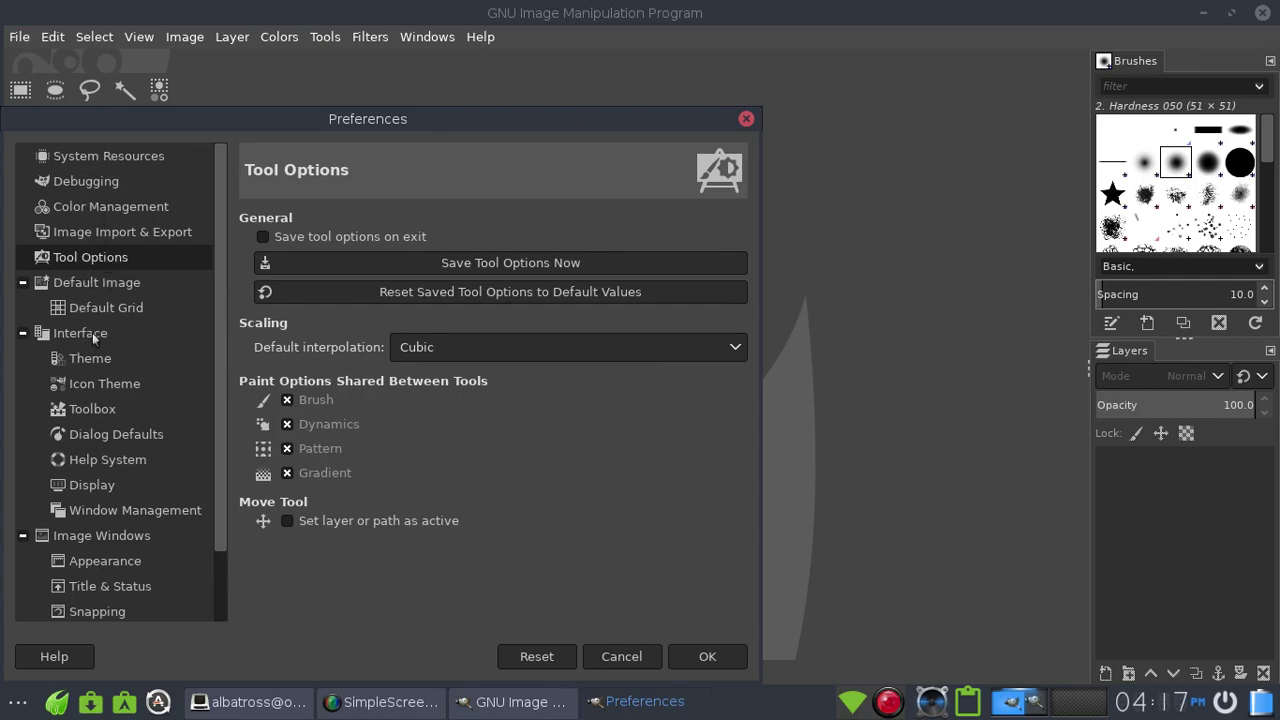
click(103, 410)
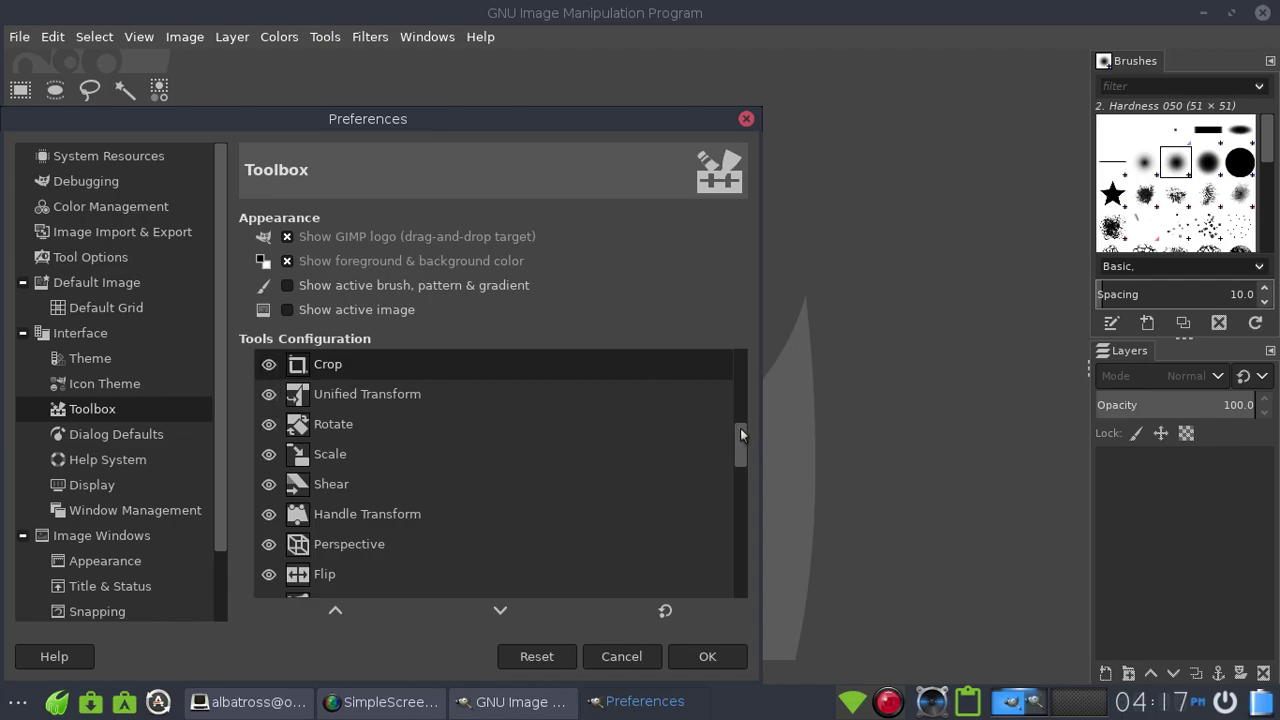
- Hide Ellipse Select, Select by Color, Scissors, Foreground Select and Paths from the toolbox
drag(740, 433, 732, 350)
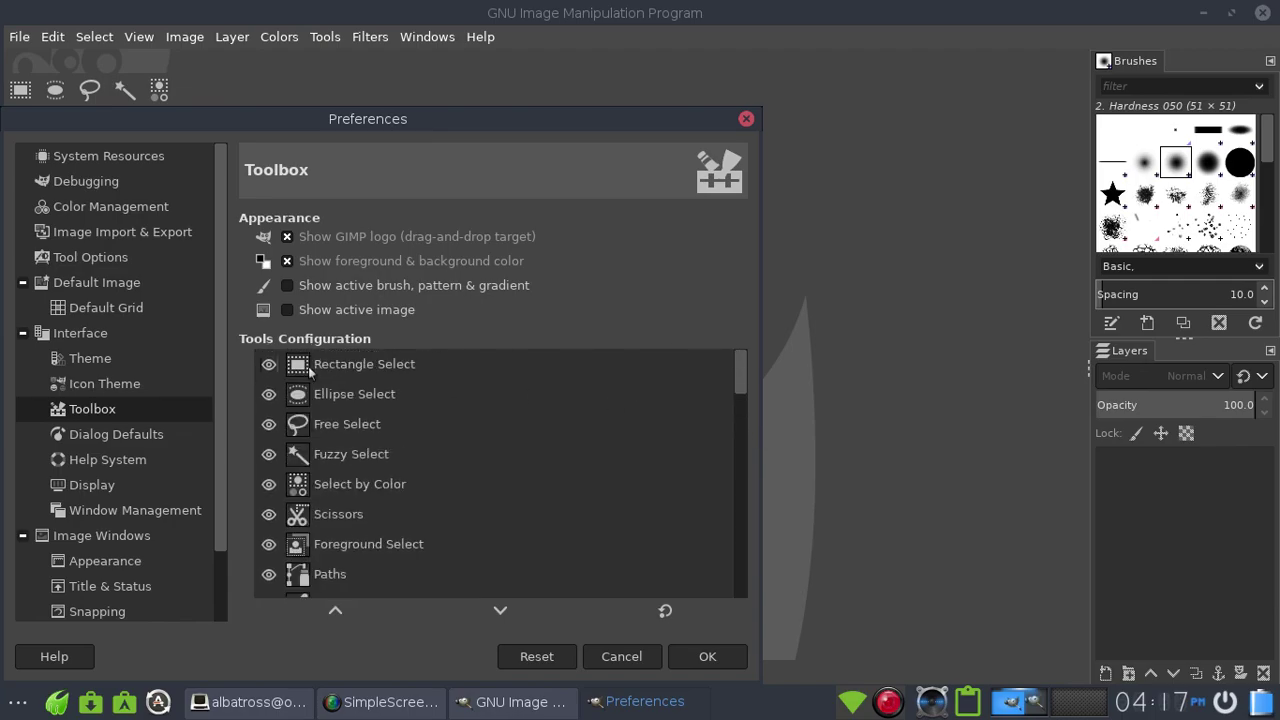
click(268, 394)
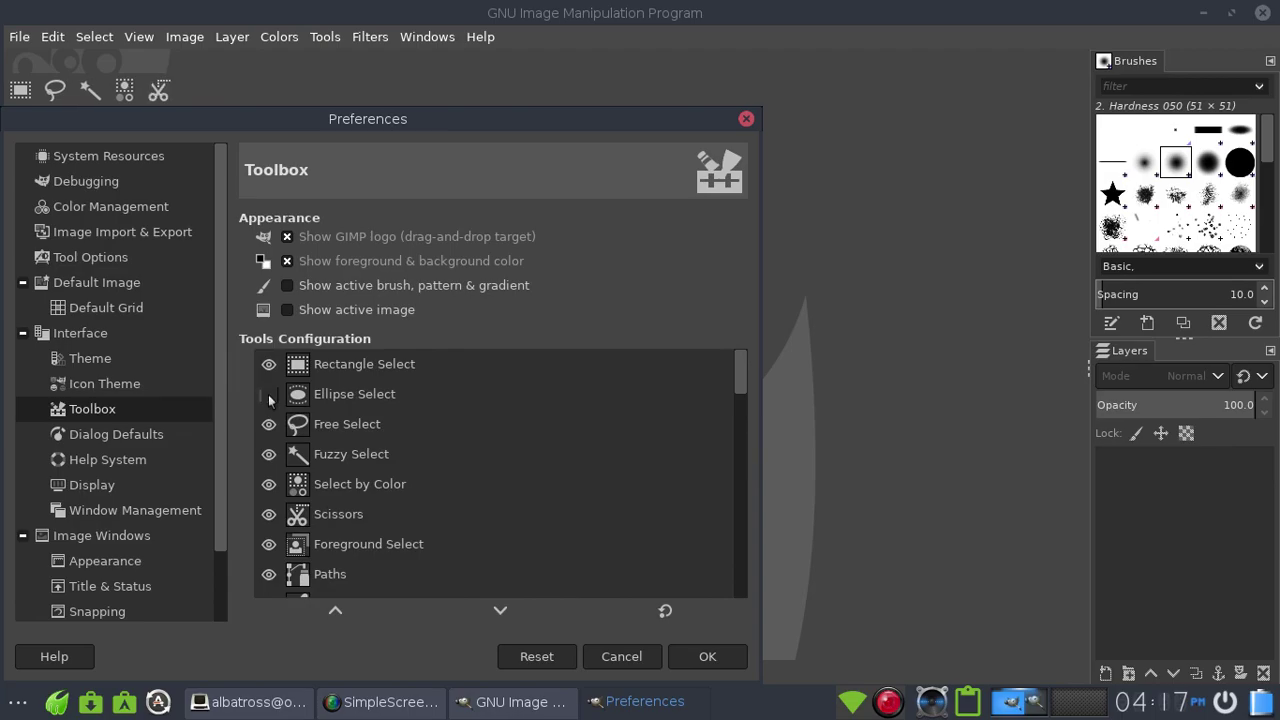
click(269, 485)
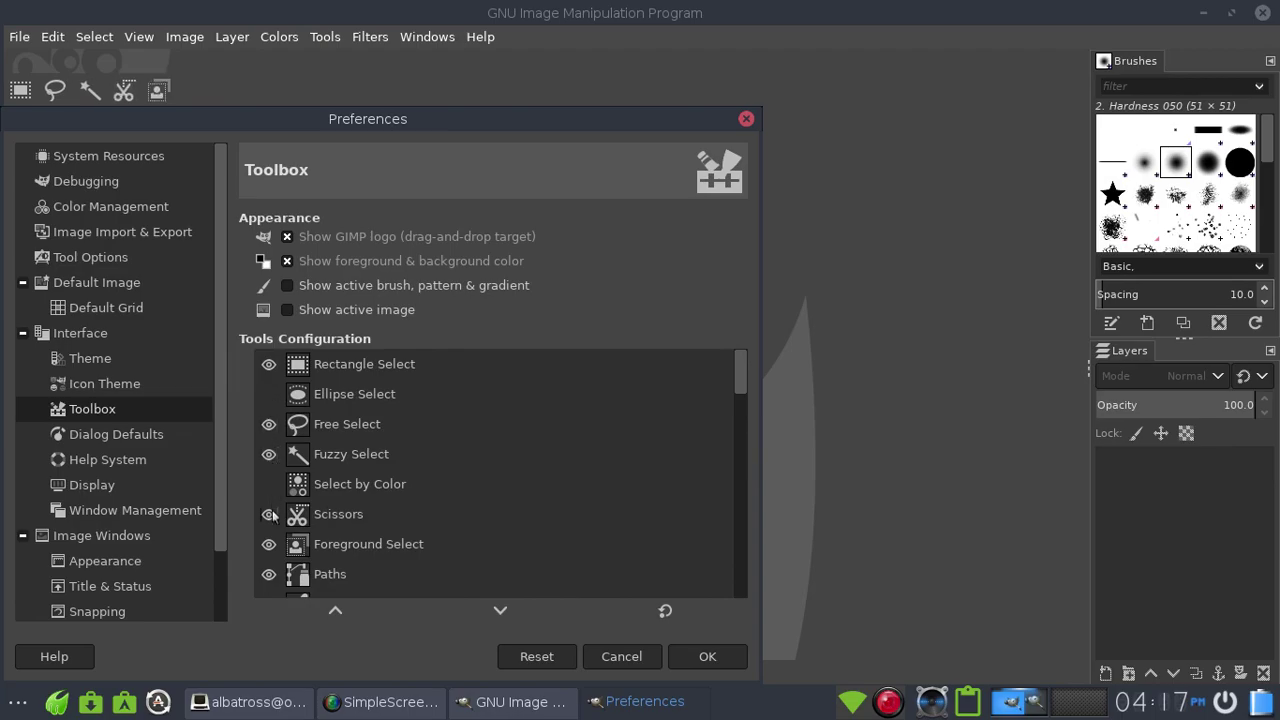
click(269, 514)
click(269, 544)
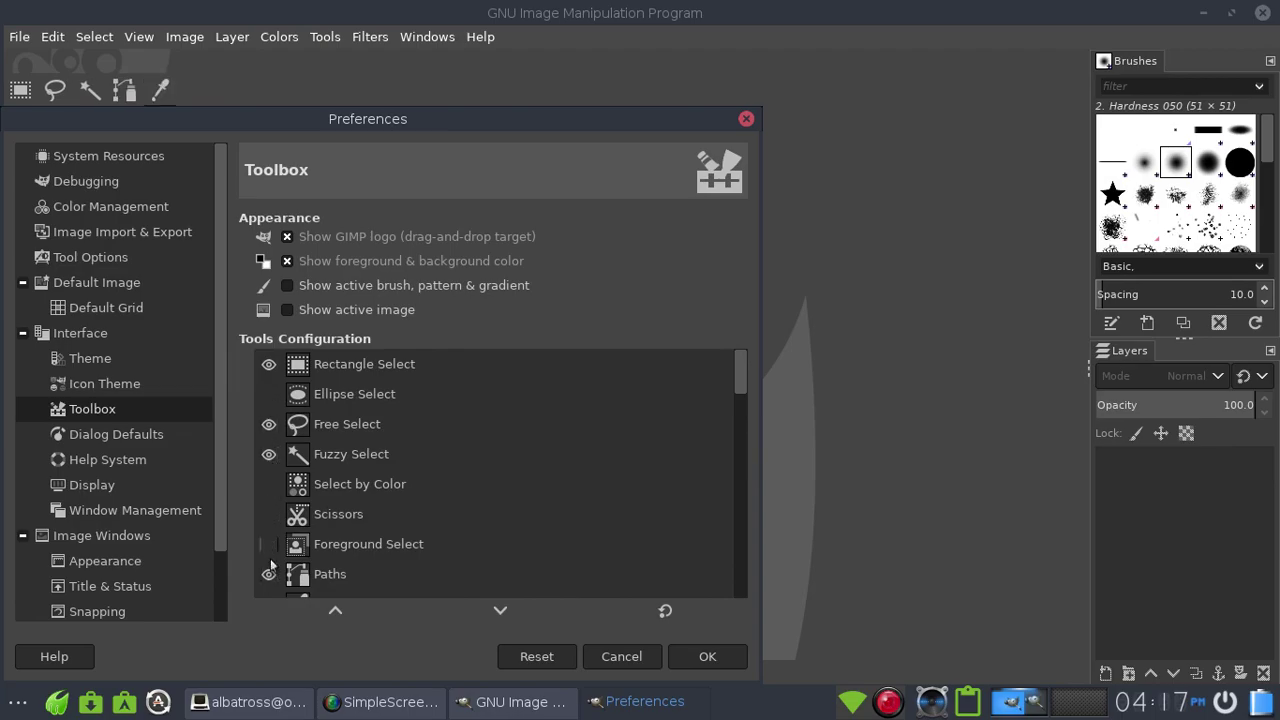
click(269, 573)
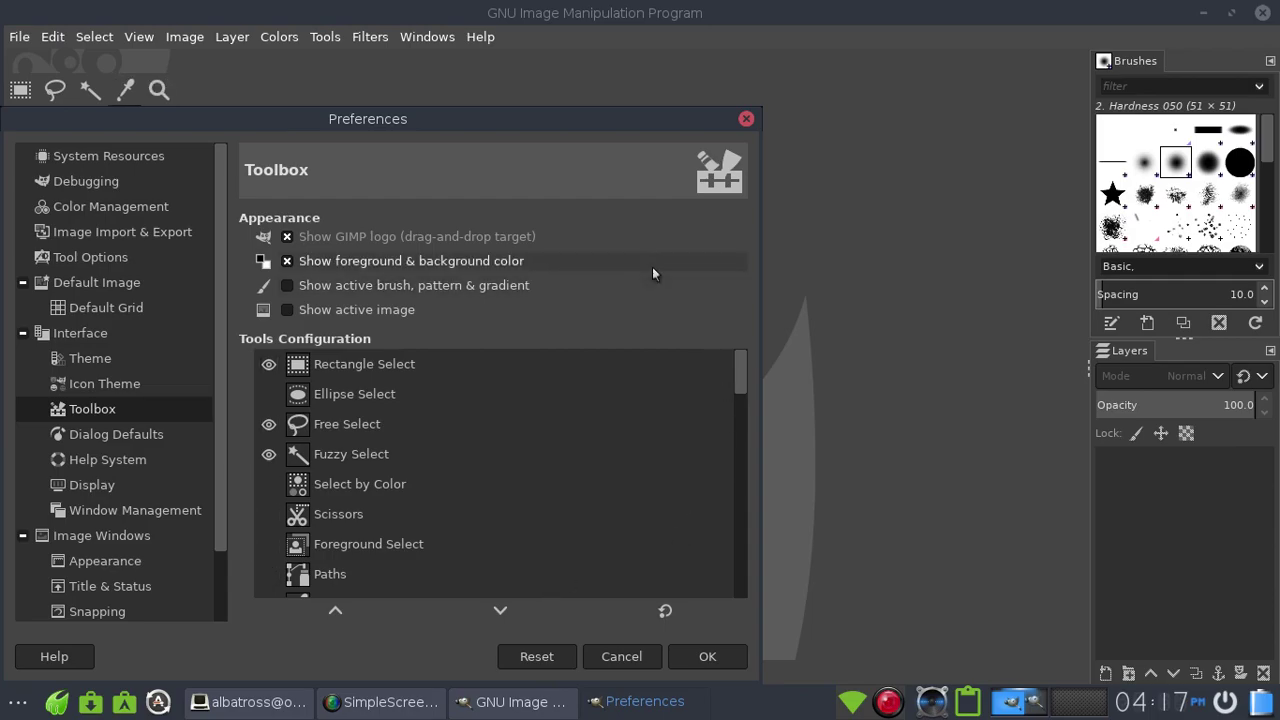
- Move Preferences aside and hide Zoom, Measure and Align from the toolbox
drag(454, 117, 671, 103)
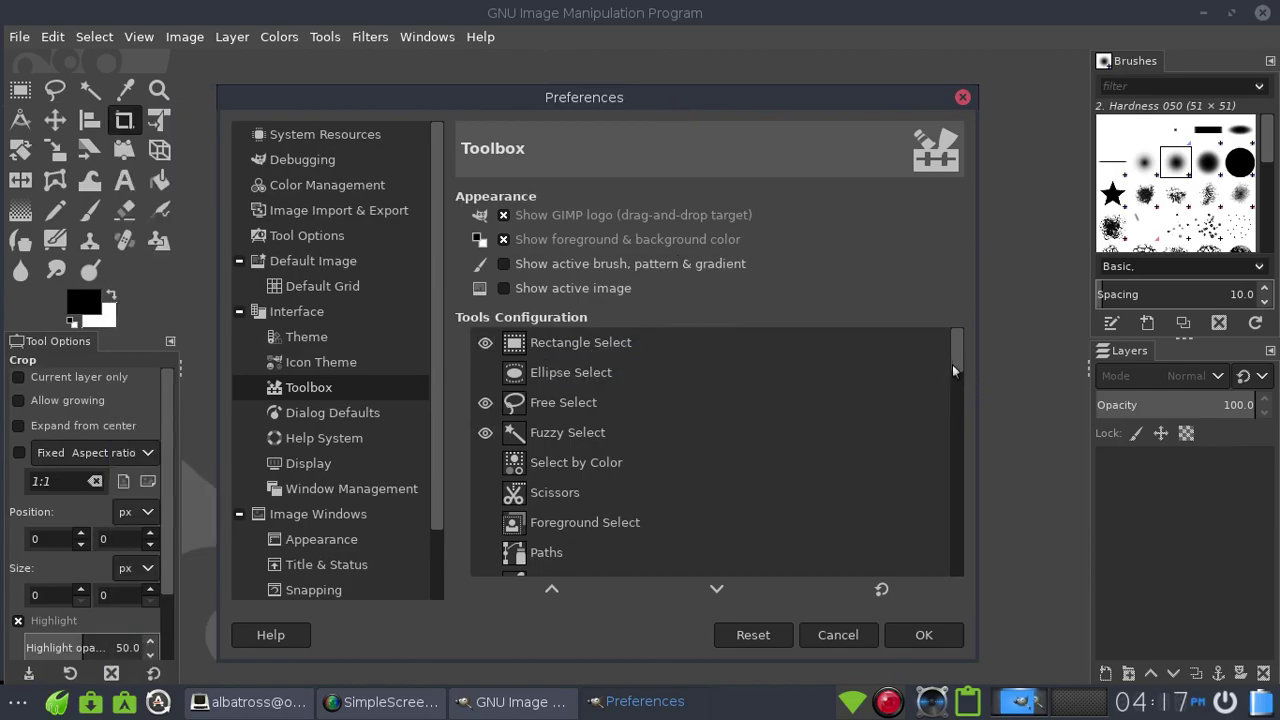
drag(952, 368, 954, 393)
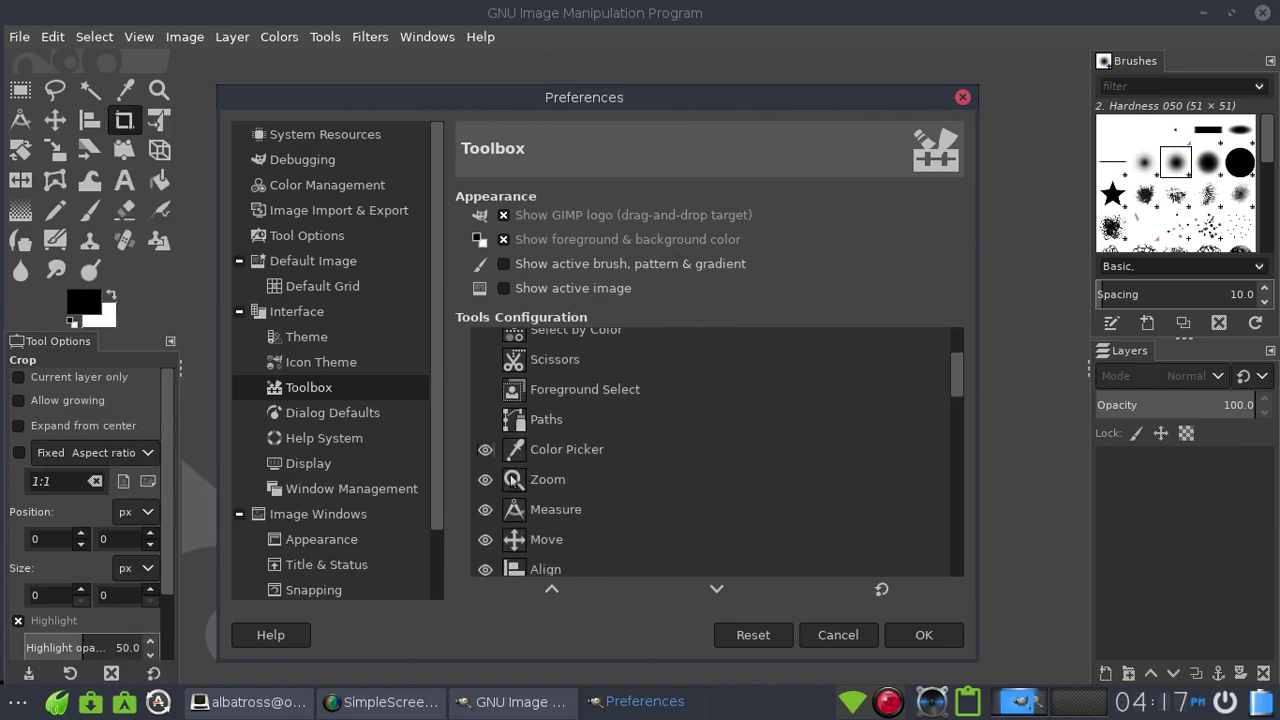
click(485, 481)
click(485, 509)
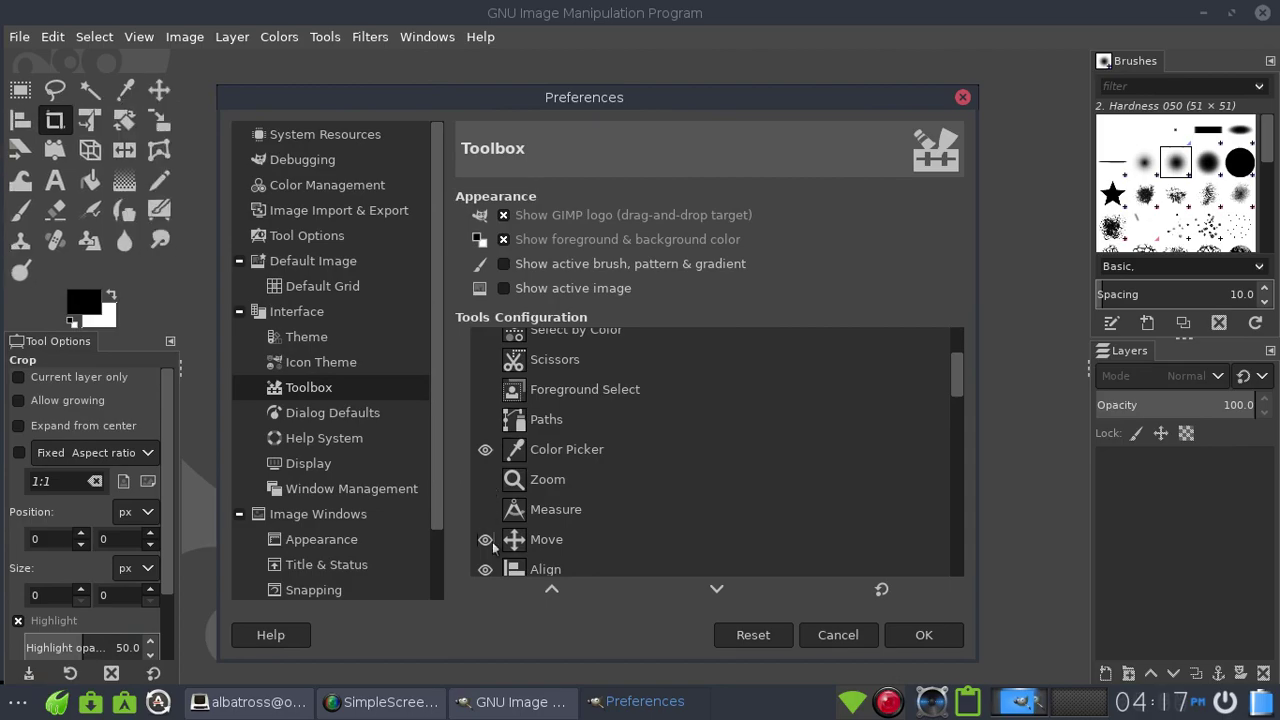
click(485, 569)
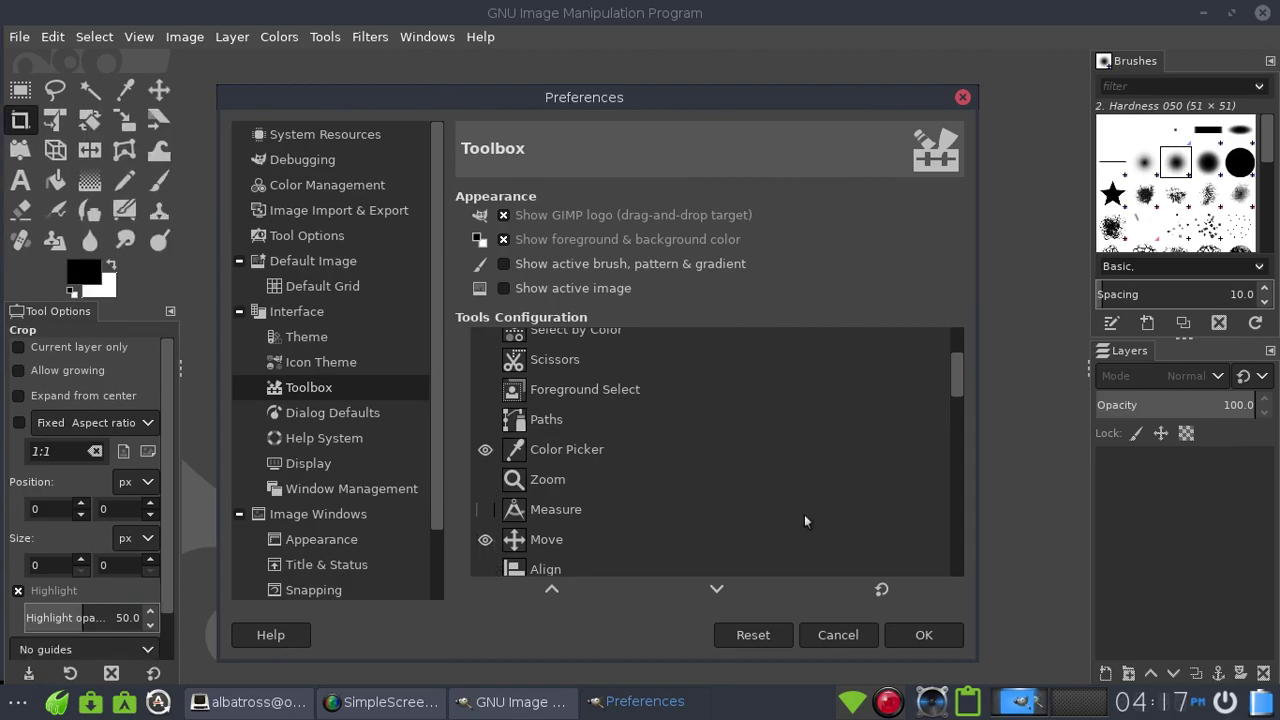
- Hide Crop, Unified Transform, Rotate and Shear from the toolbox
drag(952, 380, 958, 415)
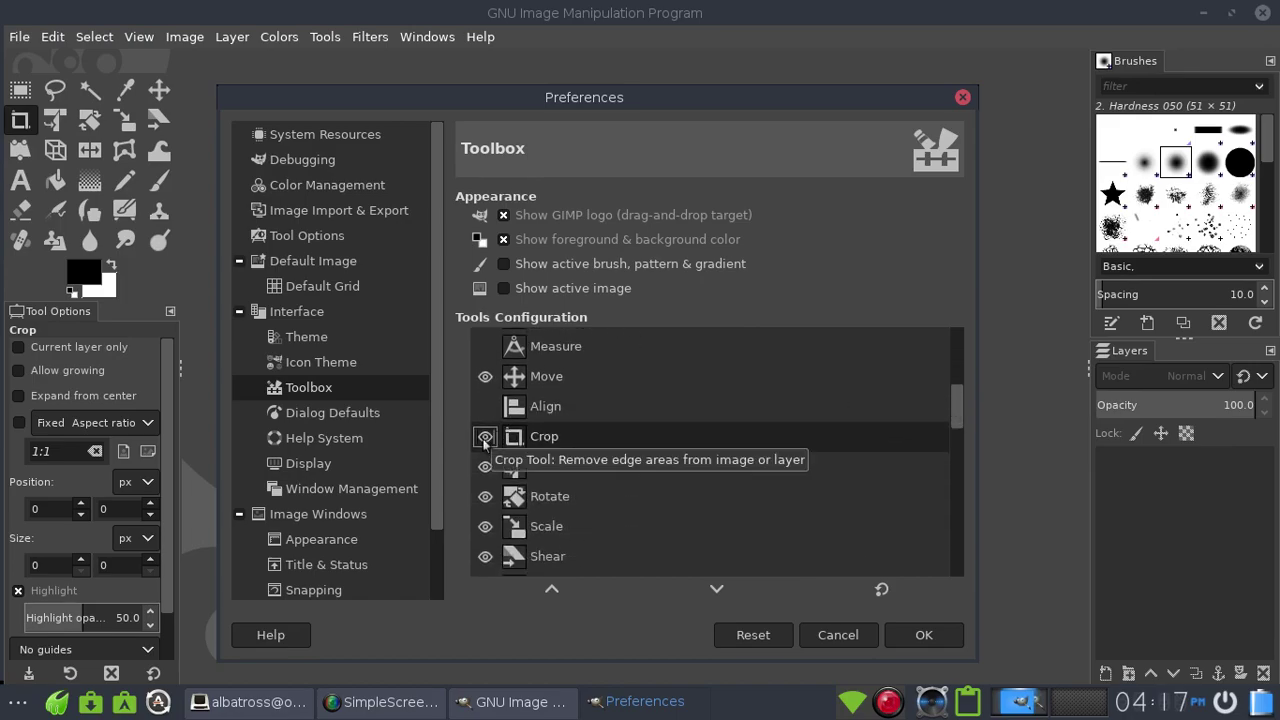
click(485, 437)
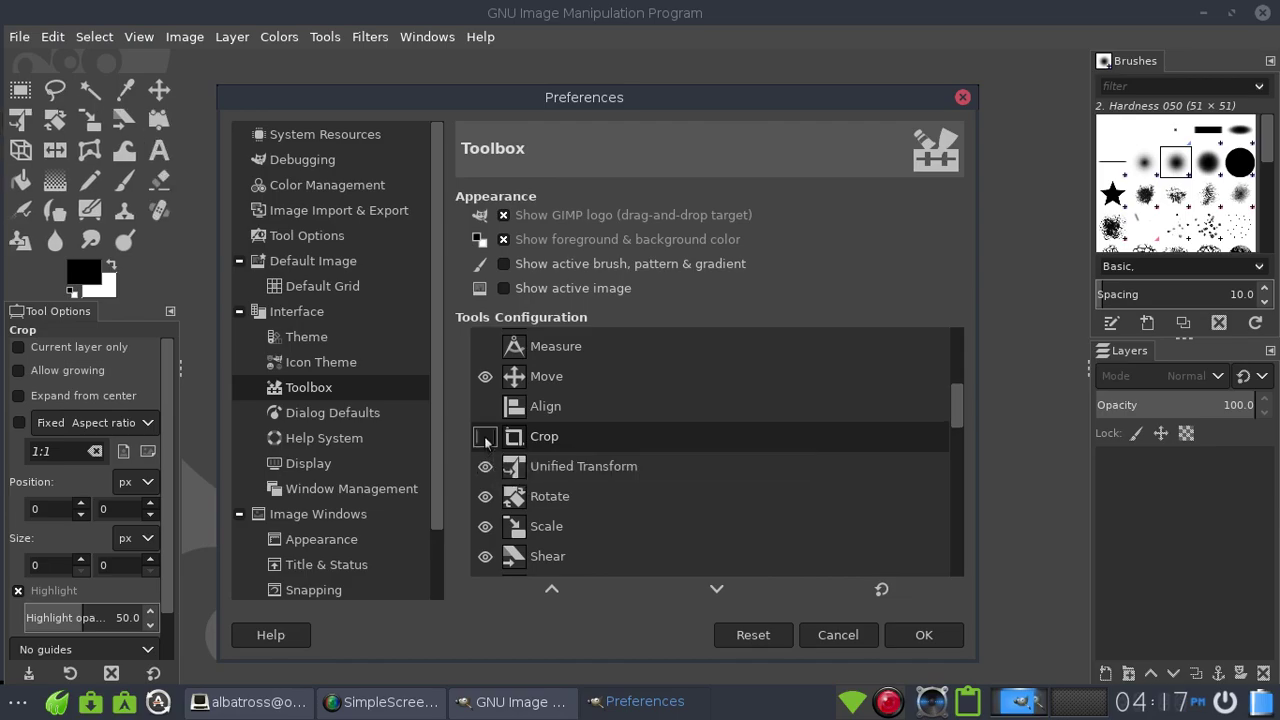
click(485, 467)
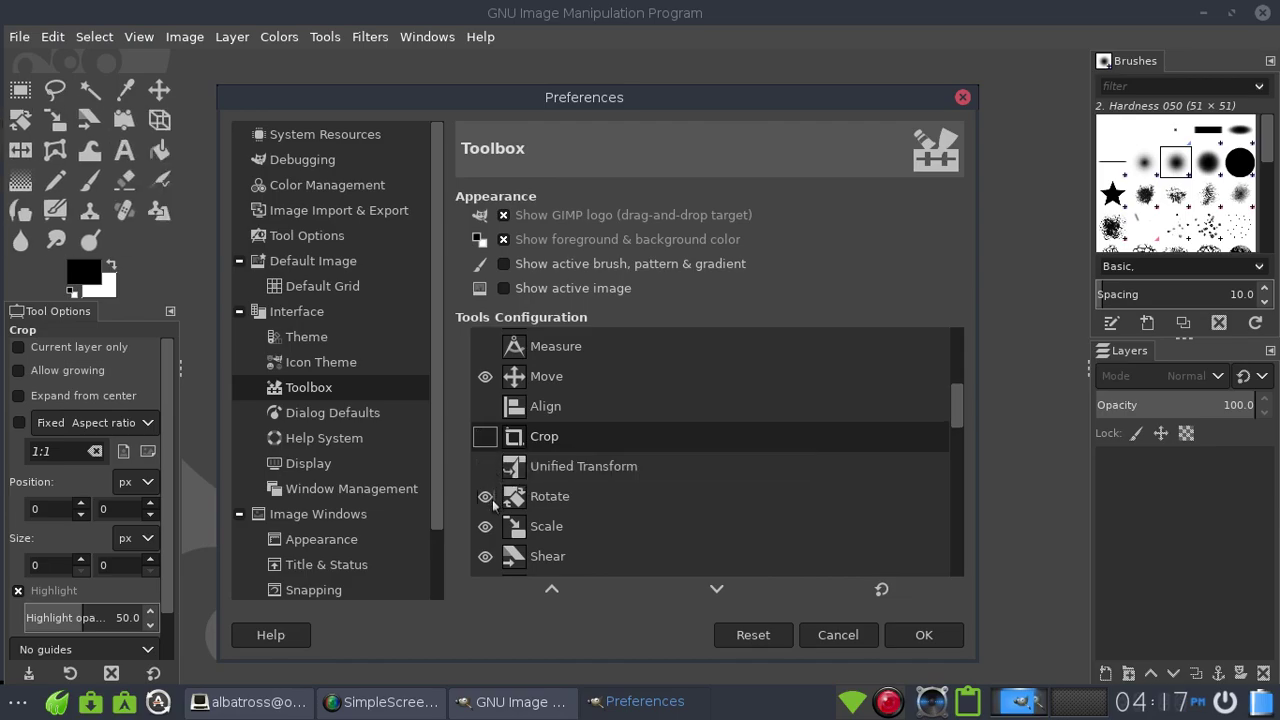
click(486, 494)
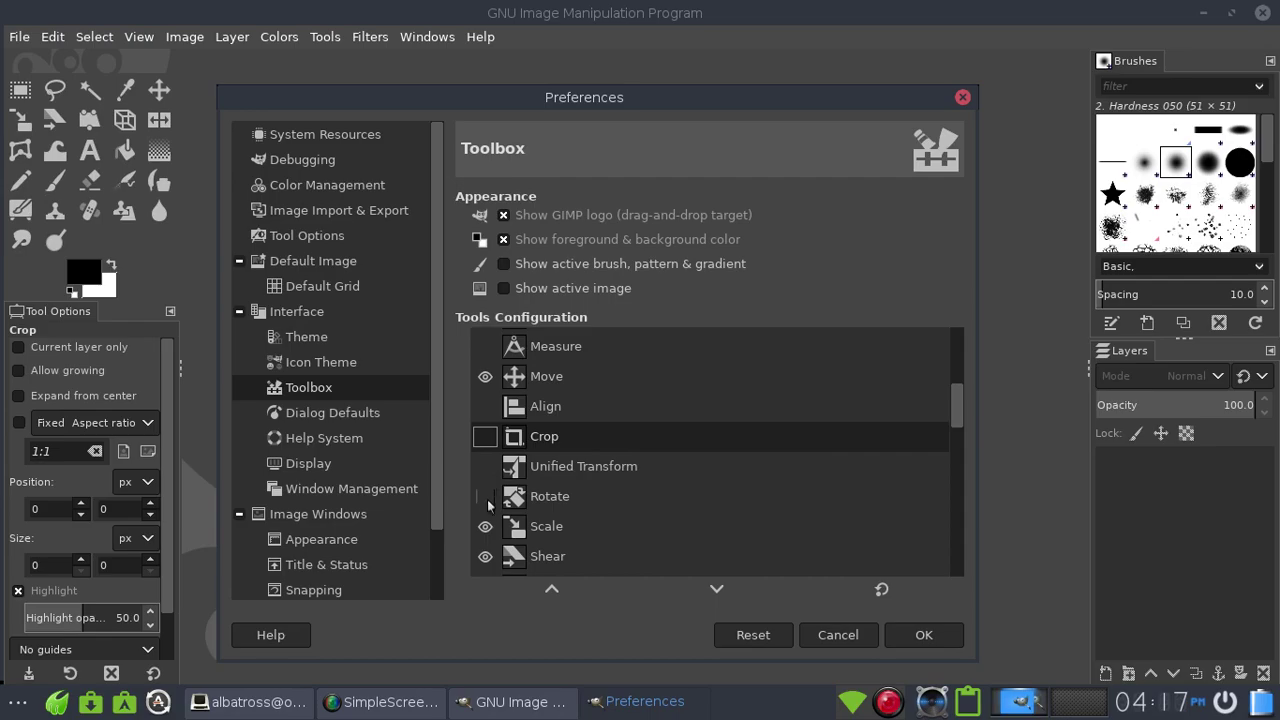
click(489, 557)
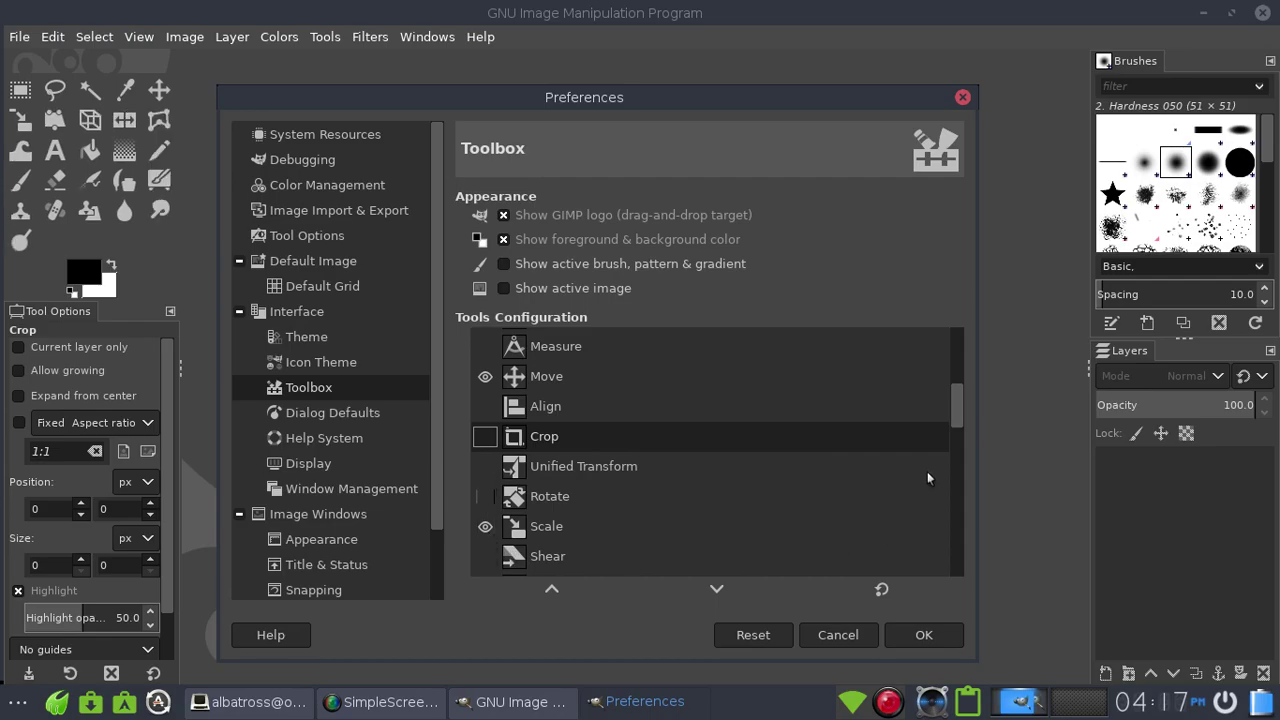
drag(958, 405, 958, 423)
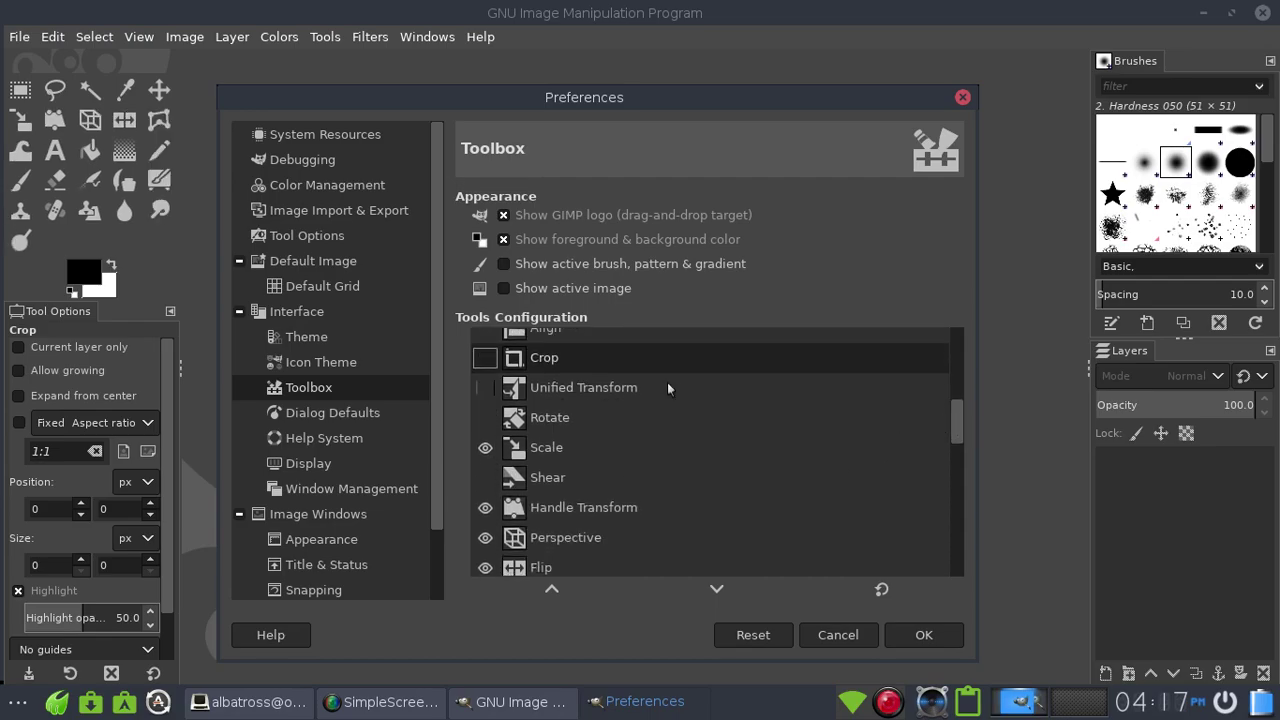
- Restore Rotate and hide Perspective, Airbrush and Clone in the toolbox
click(485, 417)
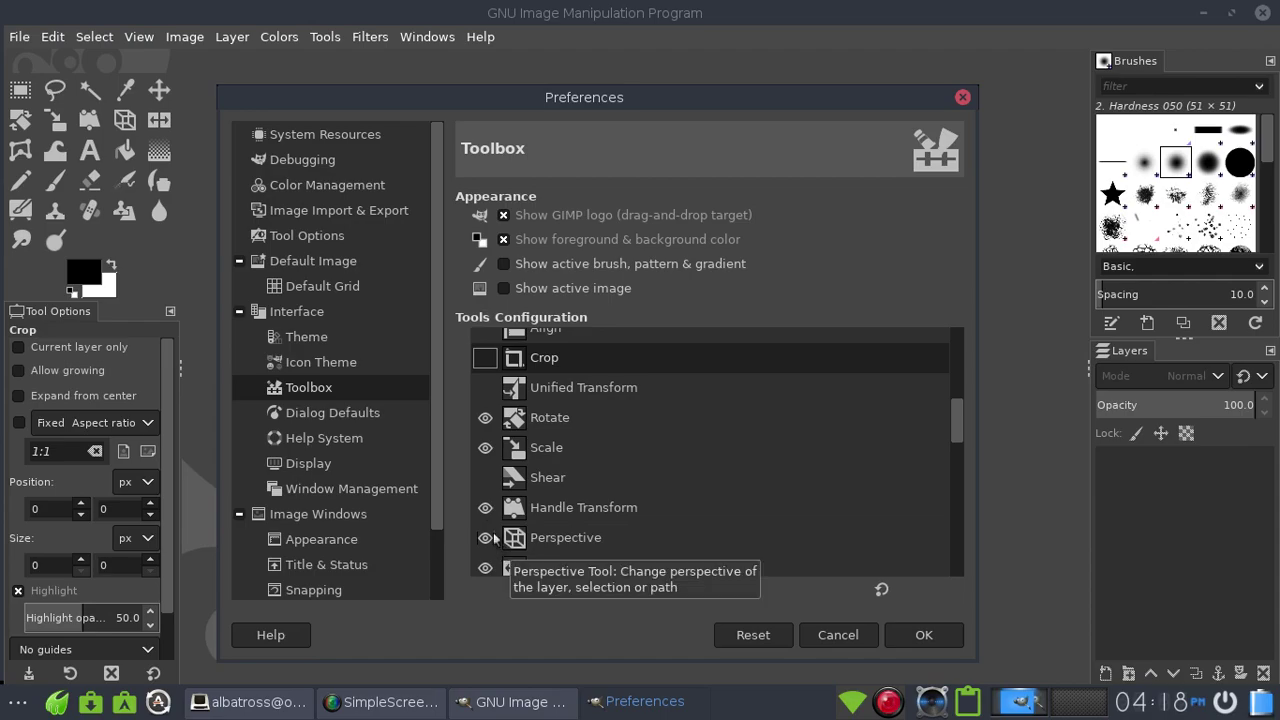
click(489, 537)
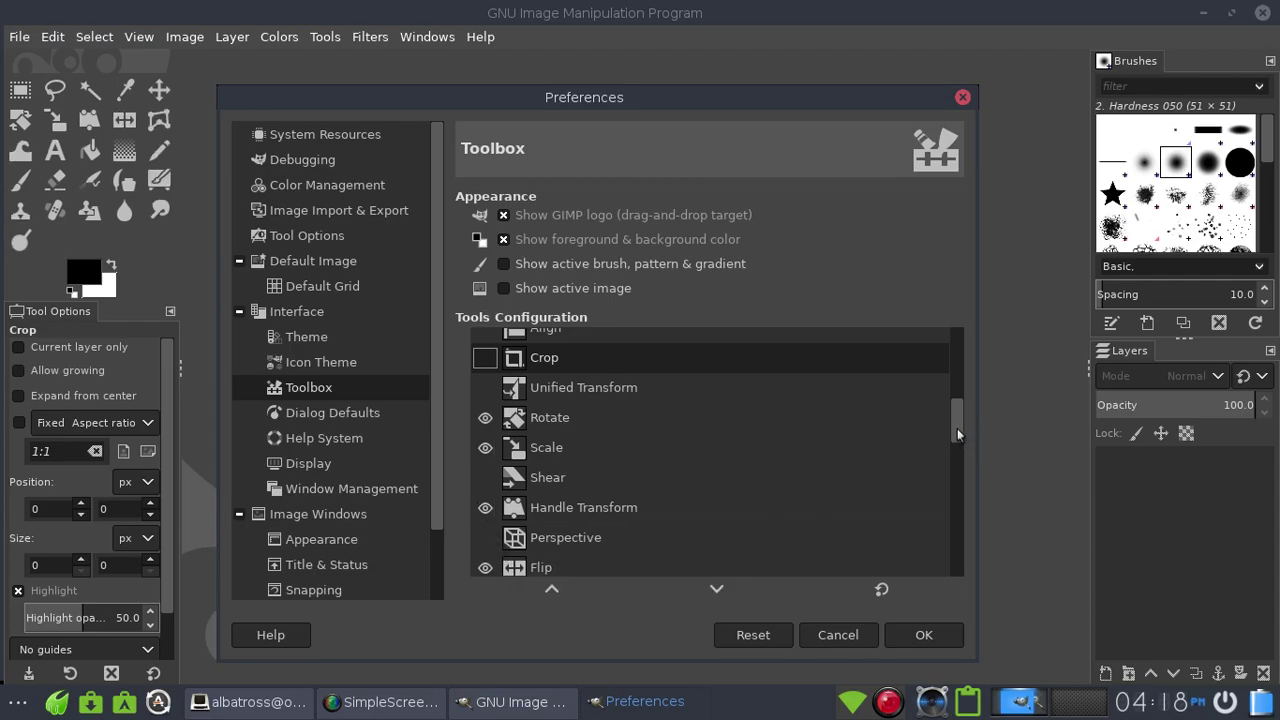
drag(957, 428, 954, 474)
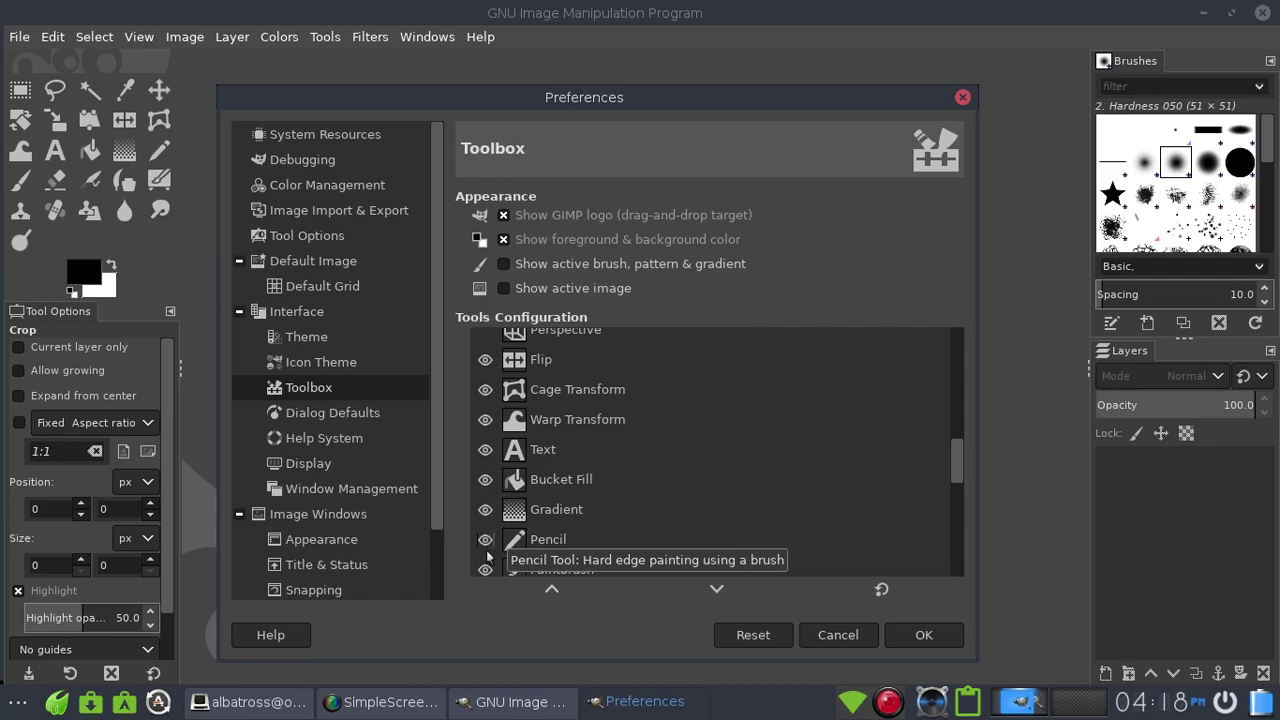
drag(958, 467, 958, 500)
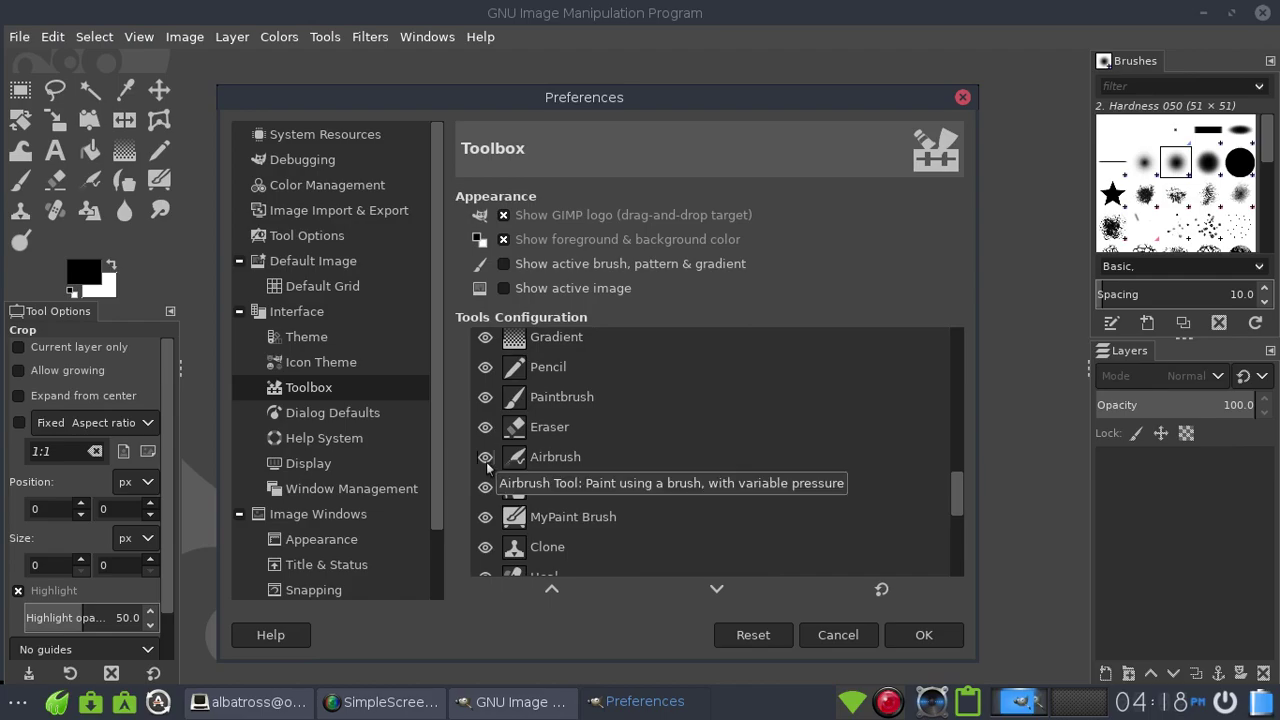
click(485, 457)
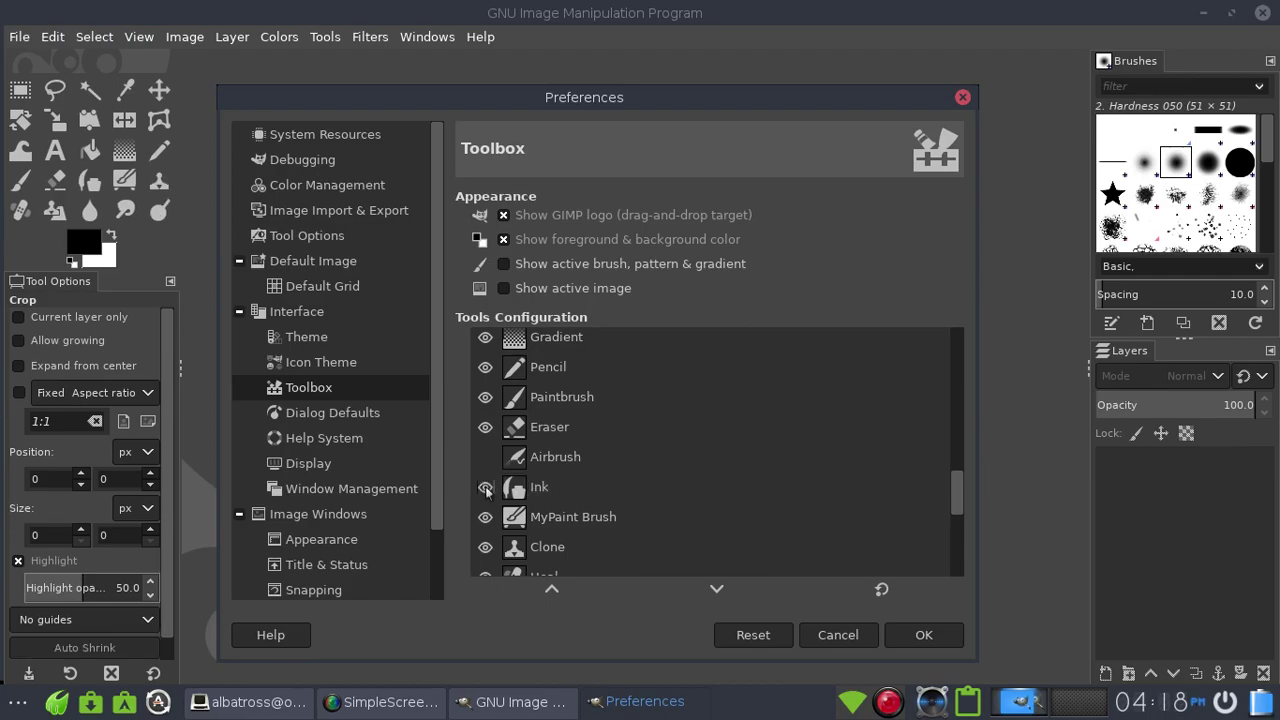
click(485, 547)
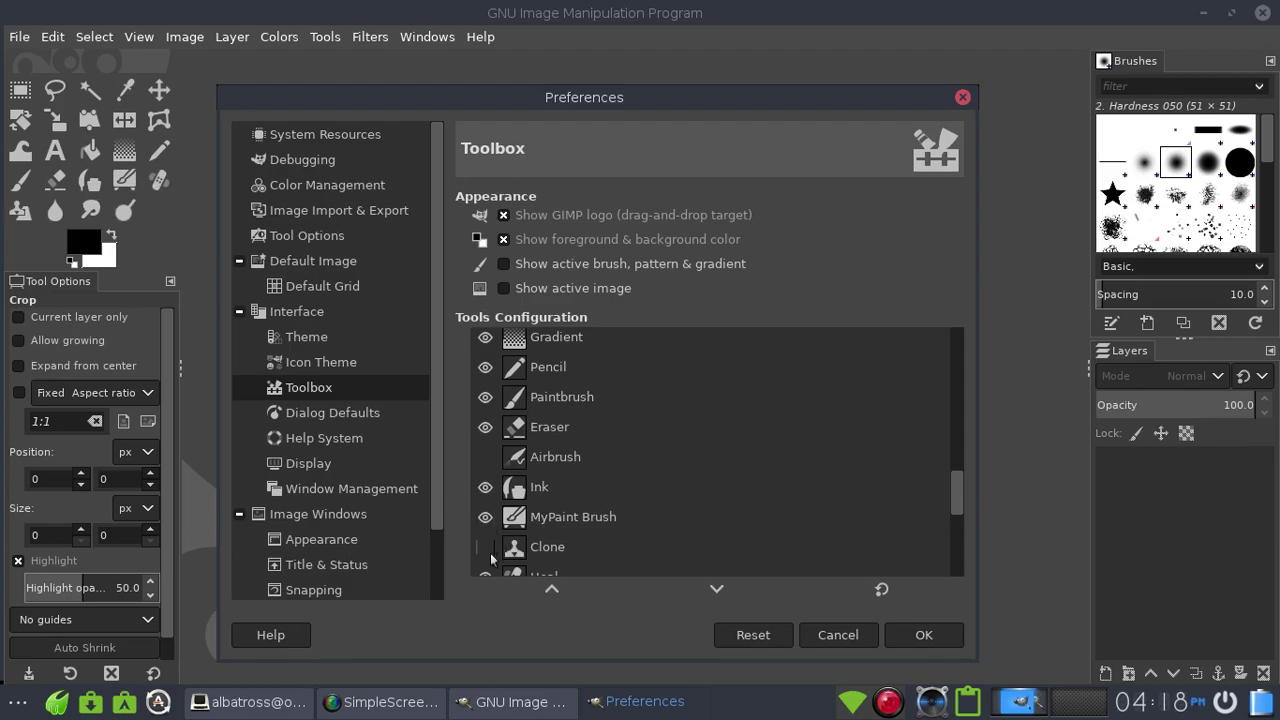
- Hide Heal, Perspective Clone, Blur / Sharpen, Smudge and Dodge / Burn, and show Curves
drag(956, 516, 959, 549)
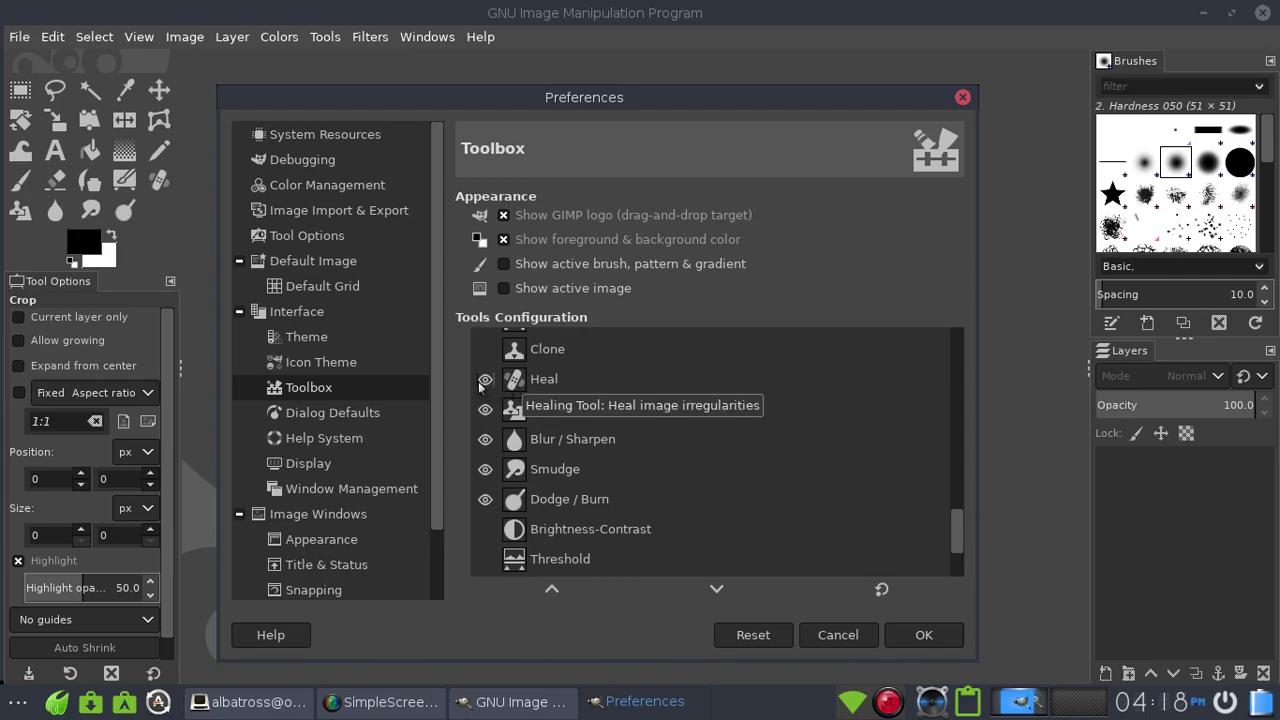
click(482, 384)
click(487, 415)
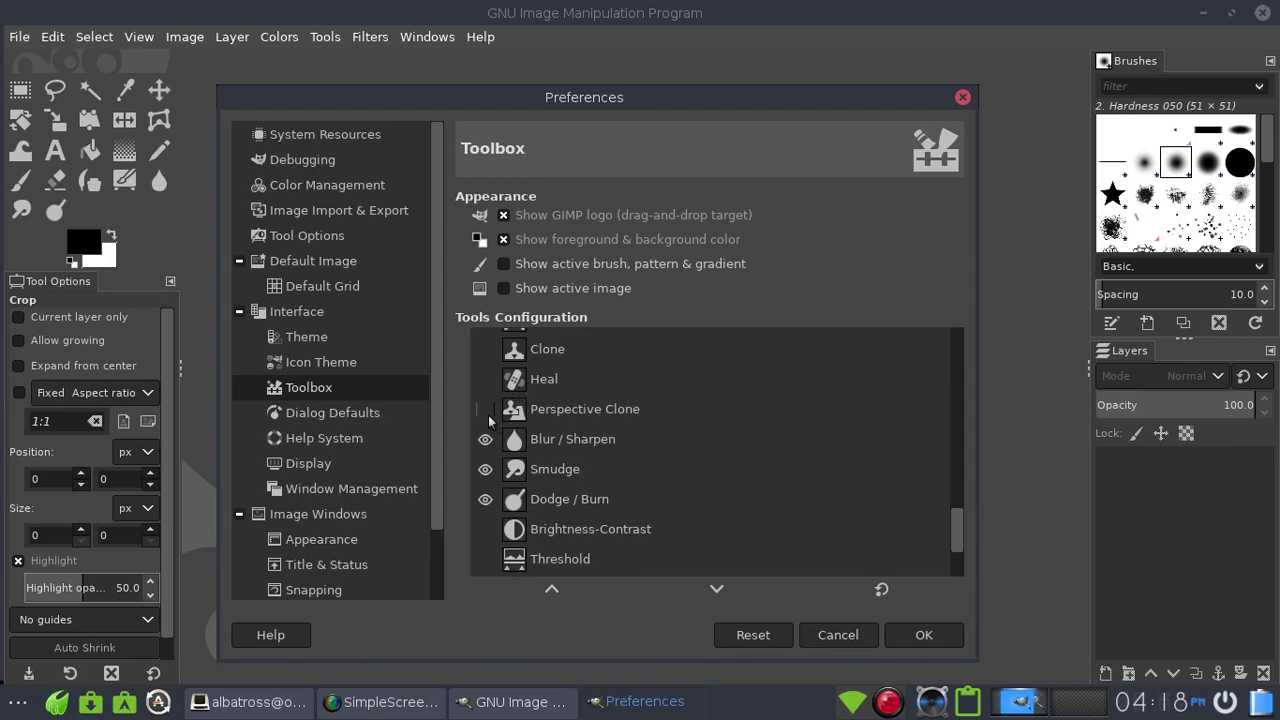
click(486, 439)
click(486, 469)
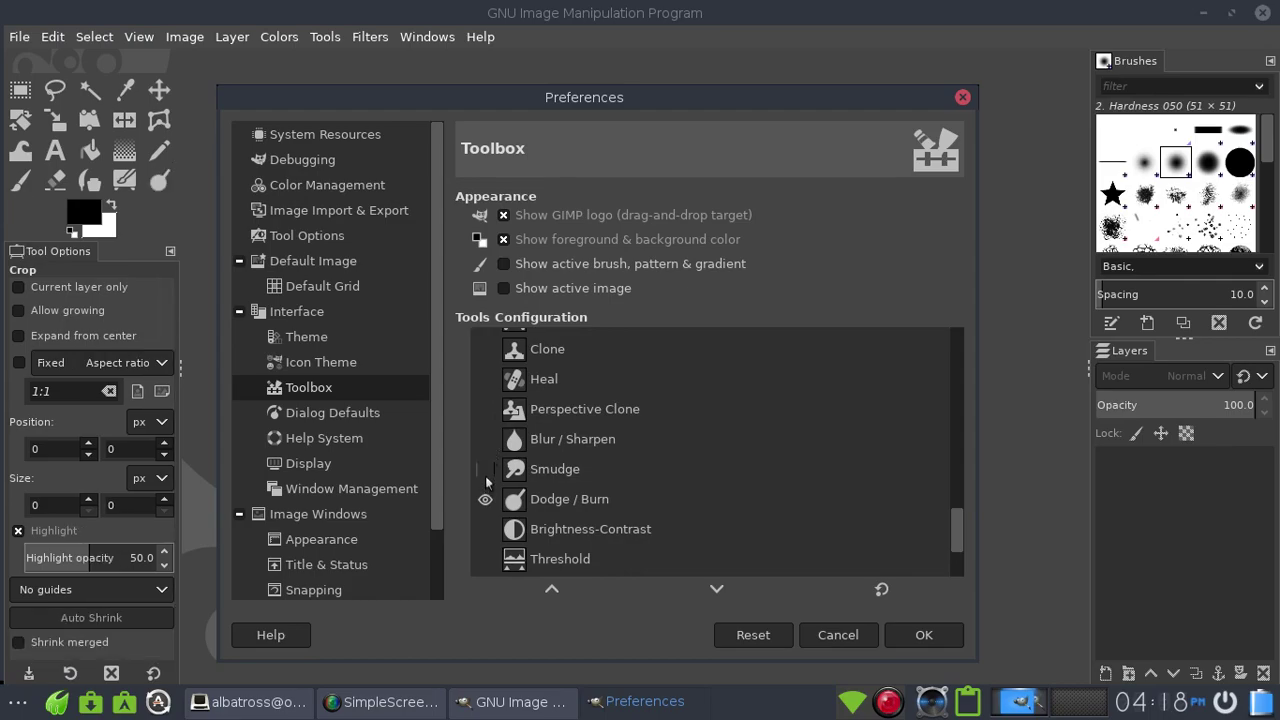
click(486, 499)
drag(951, 538, 953, 574)
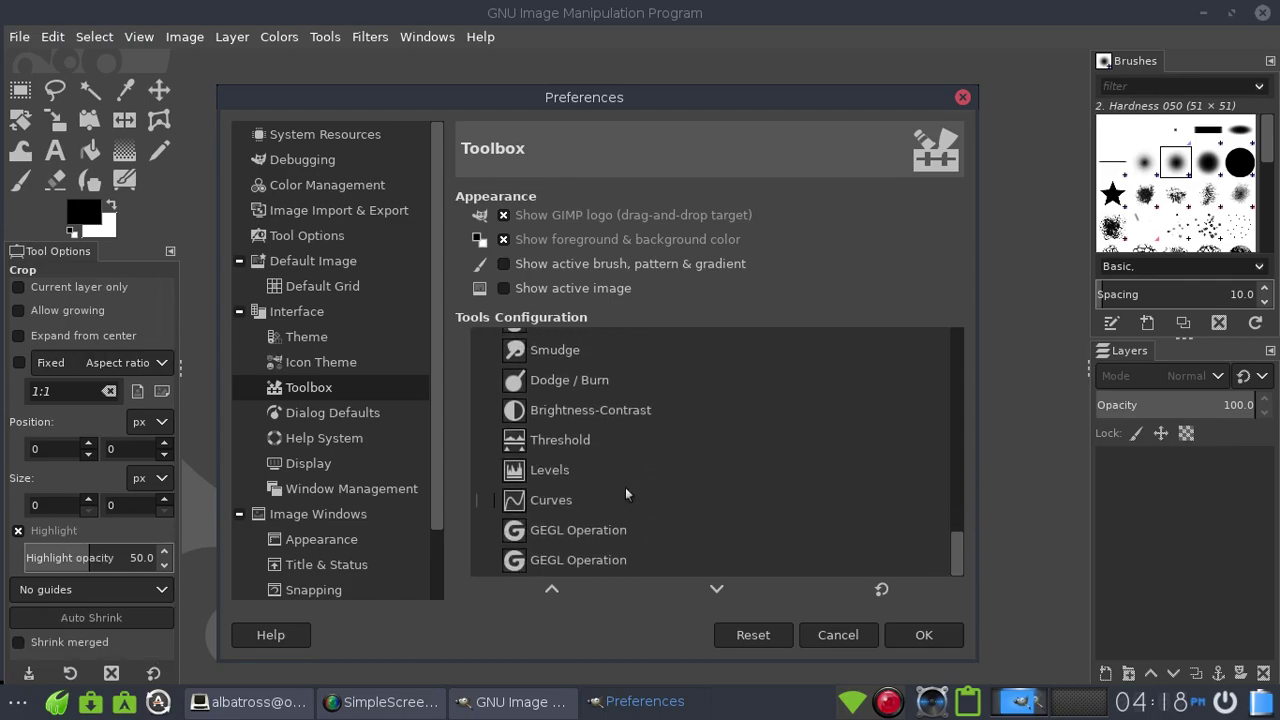
click(486, 500)
- Save tool options and window positions now, then confirm Preferences with OK
click(307, 241)
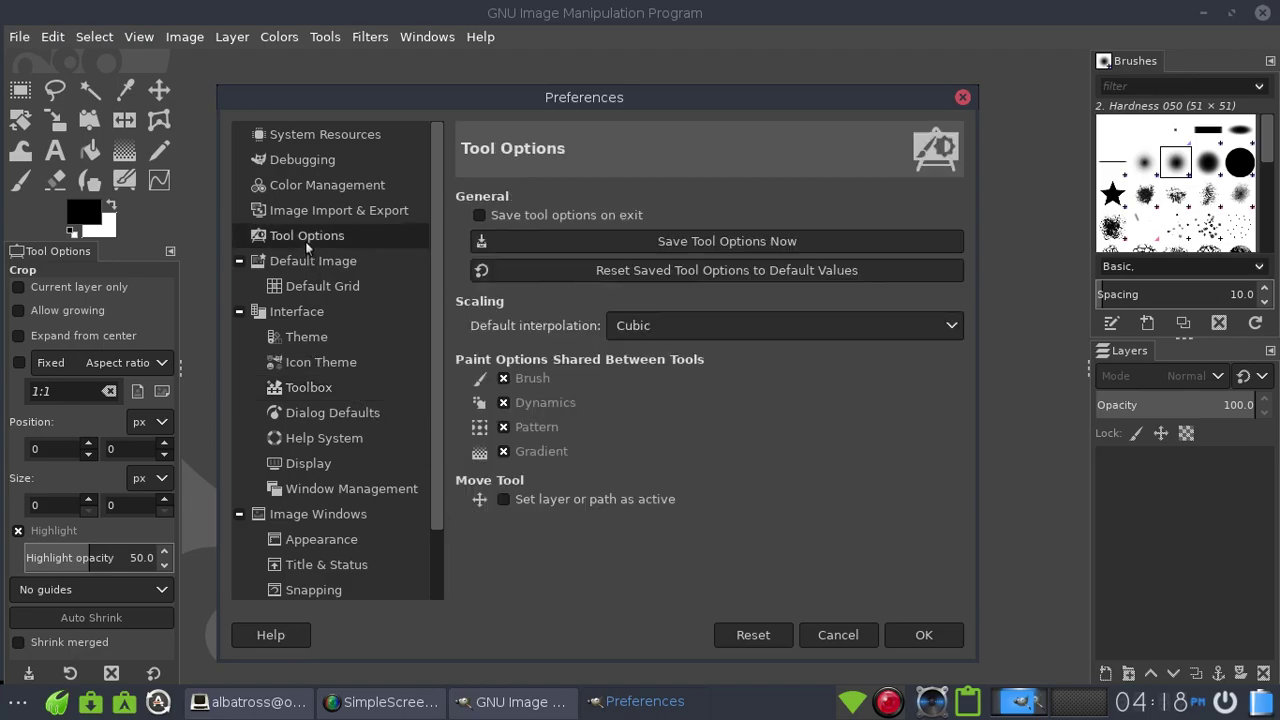
click(501, 240)
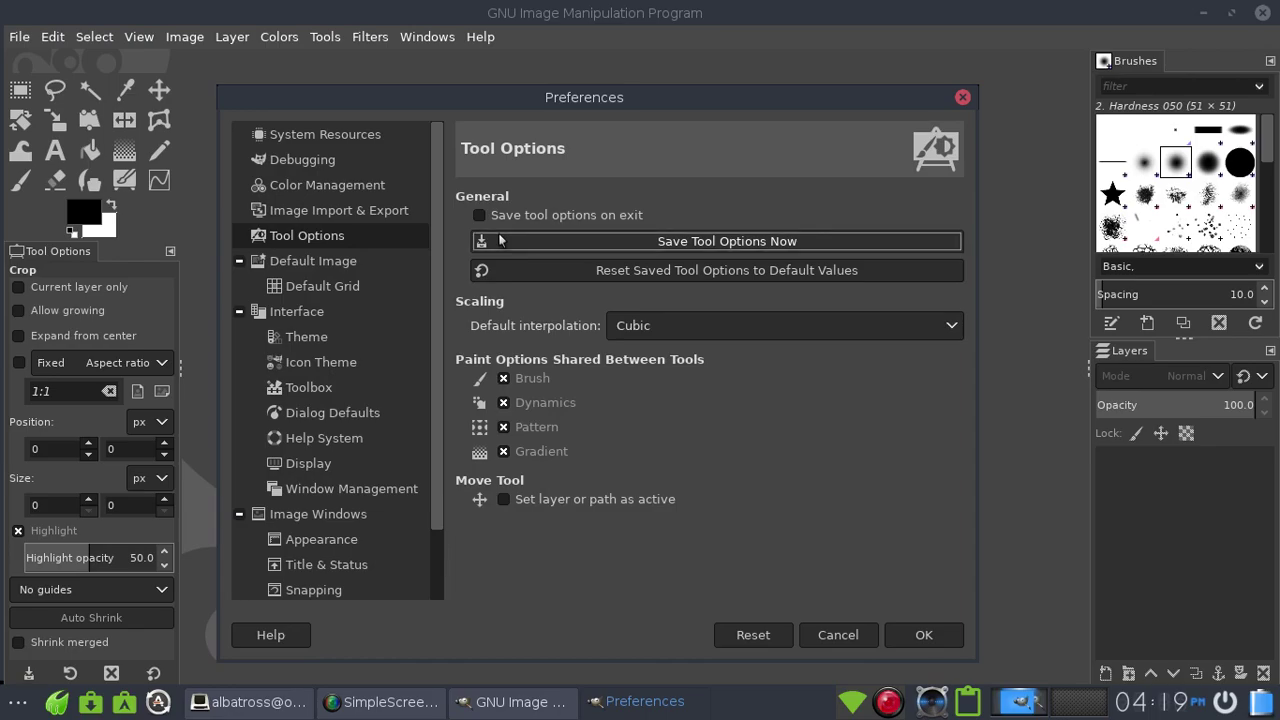
click(395, 504)
click(395, 490)
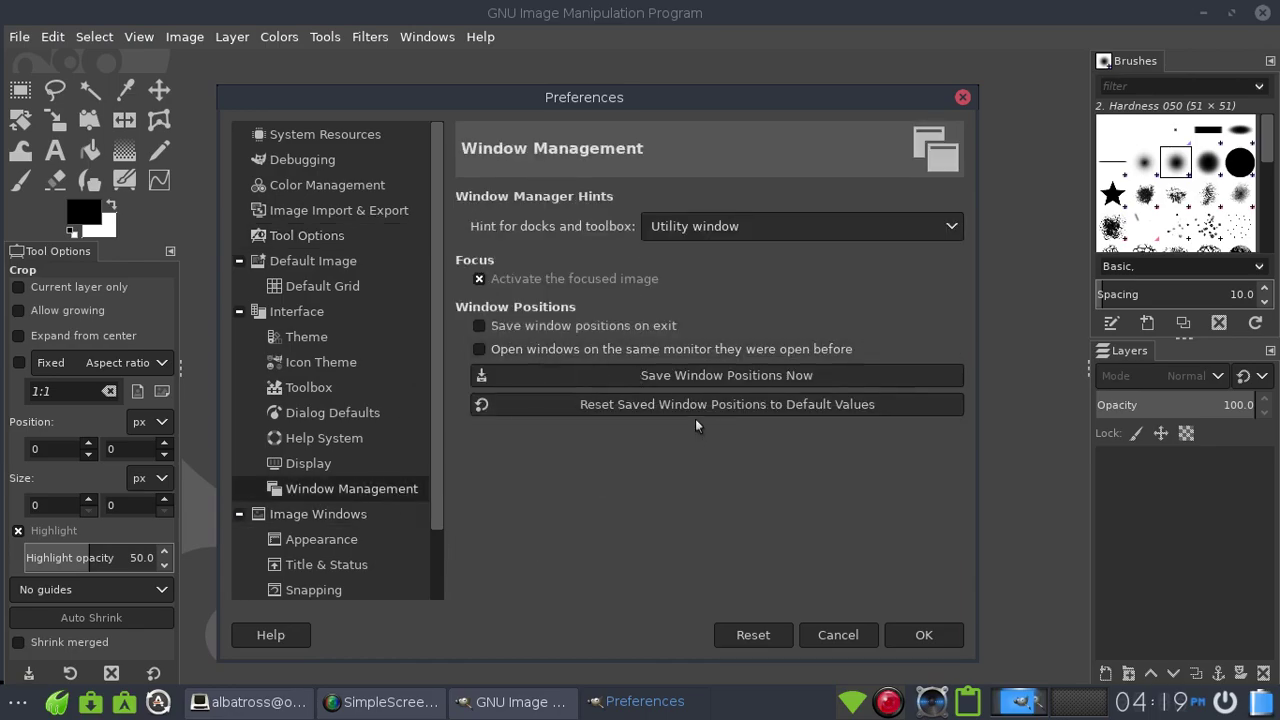
click(688, 376)
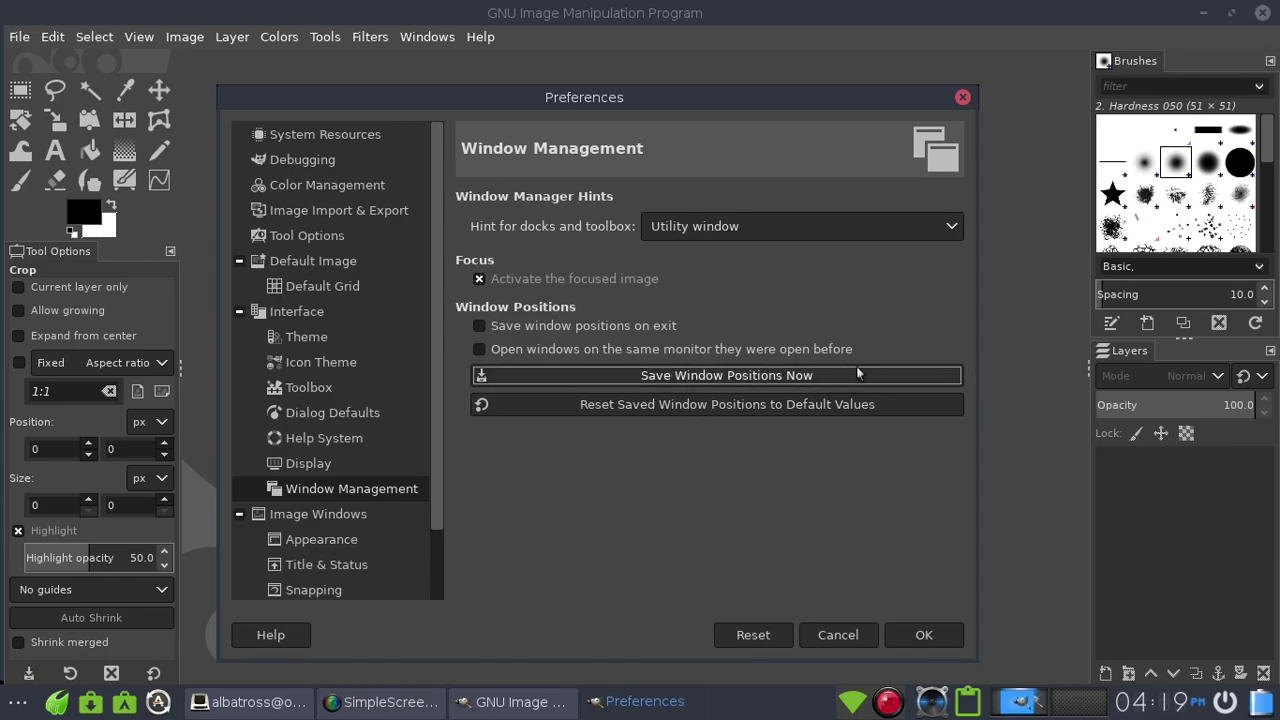
click(933, 645)
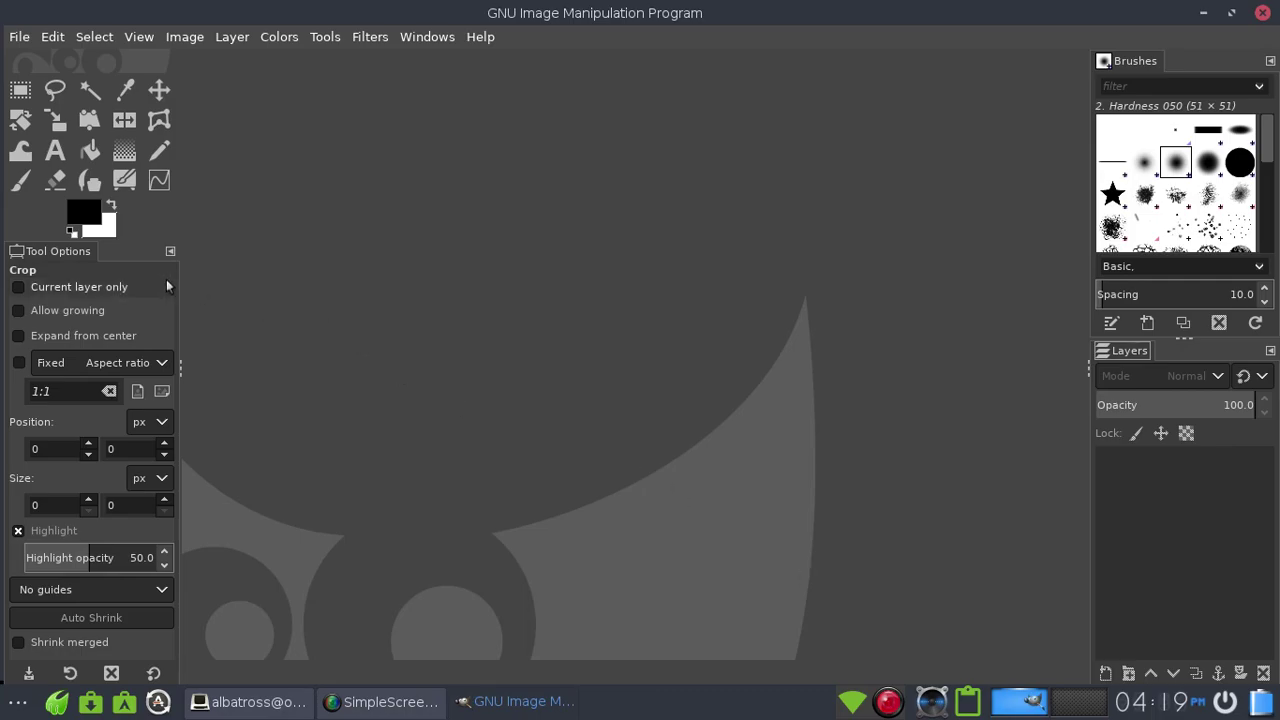
- Add a MyPaint Brushes panel and dock it beside the regular Brushes in the upper-right dock
click(172, 252)
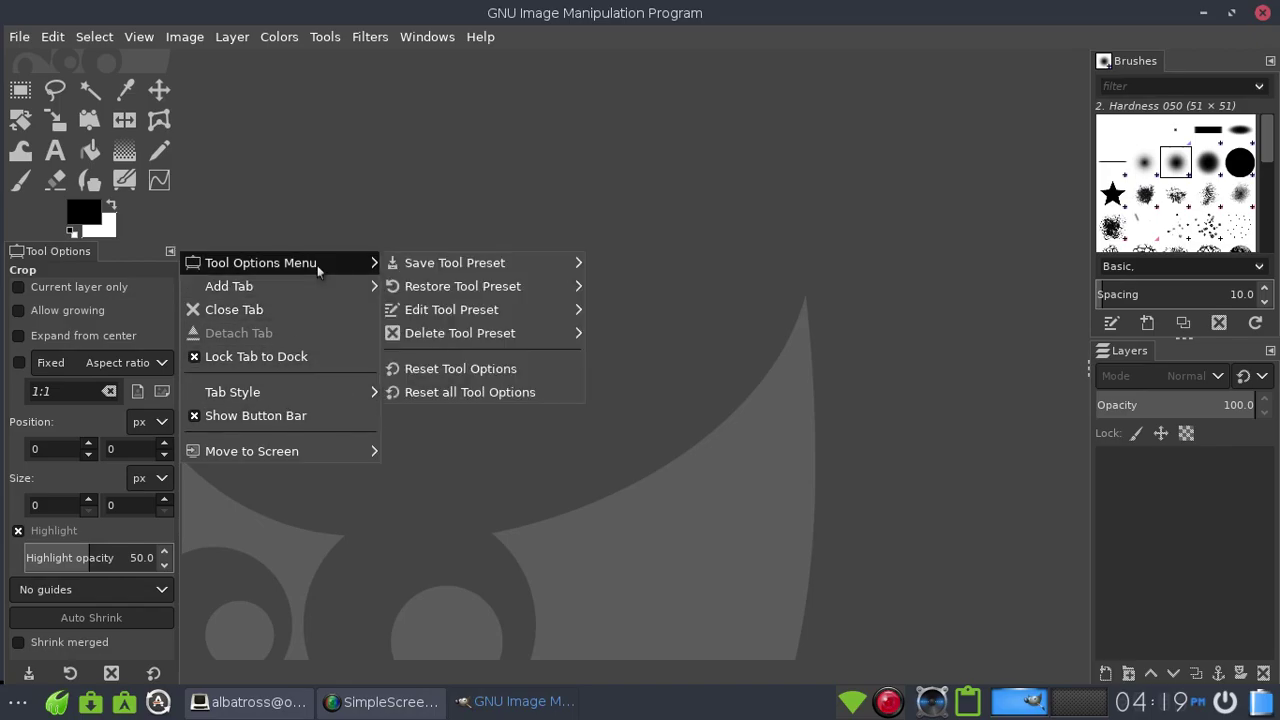
mouse_move(229, 286)
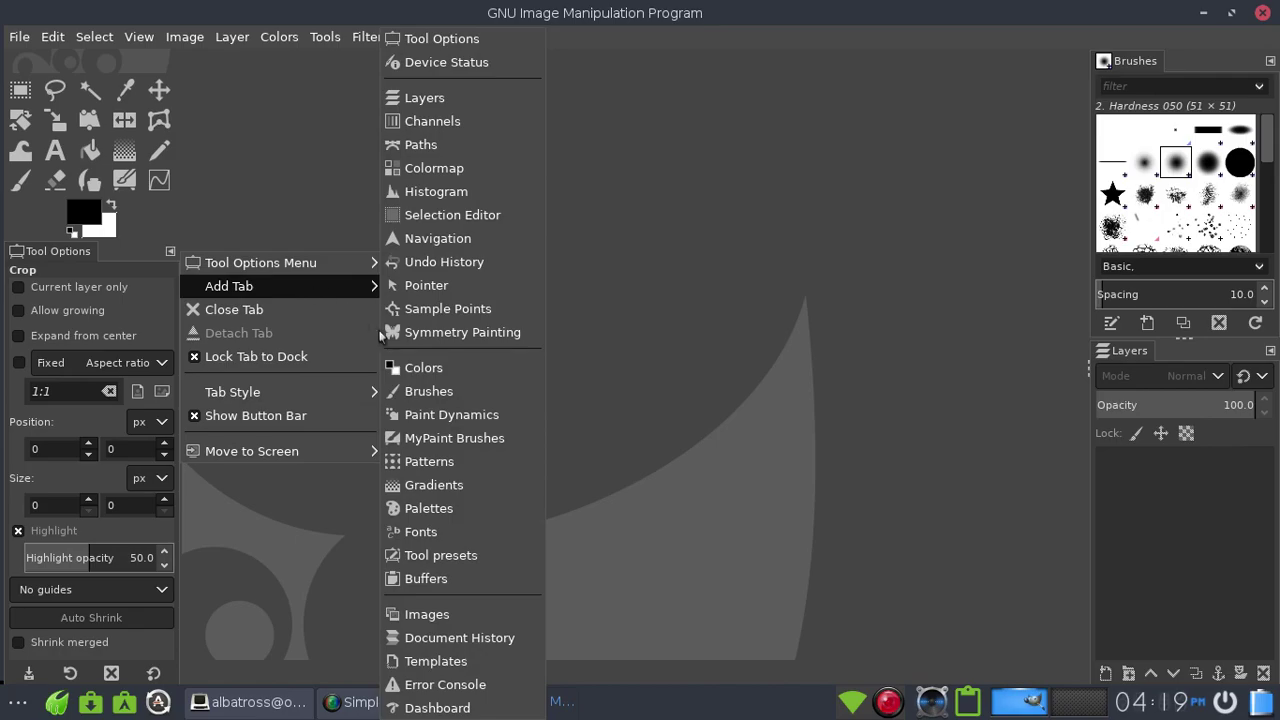
click(427, 446)
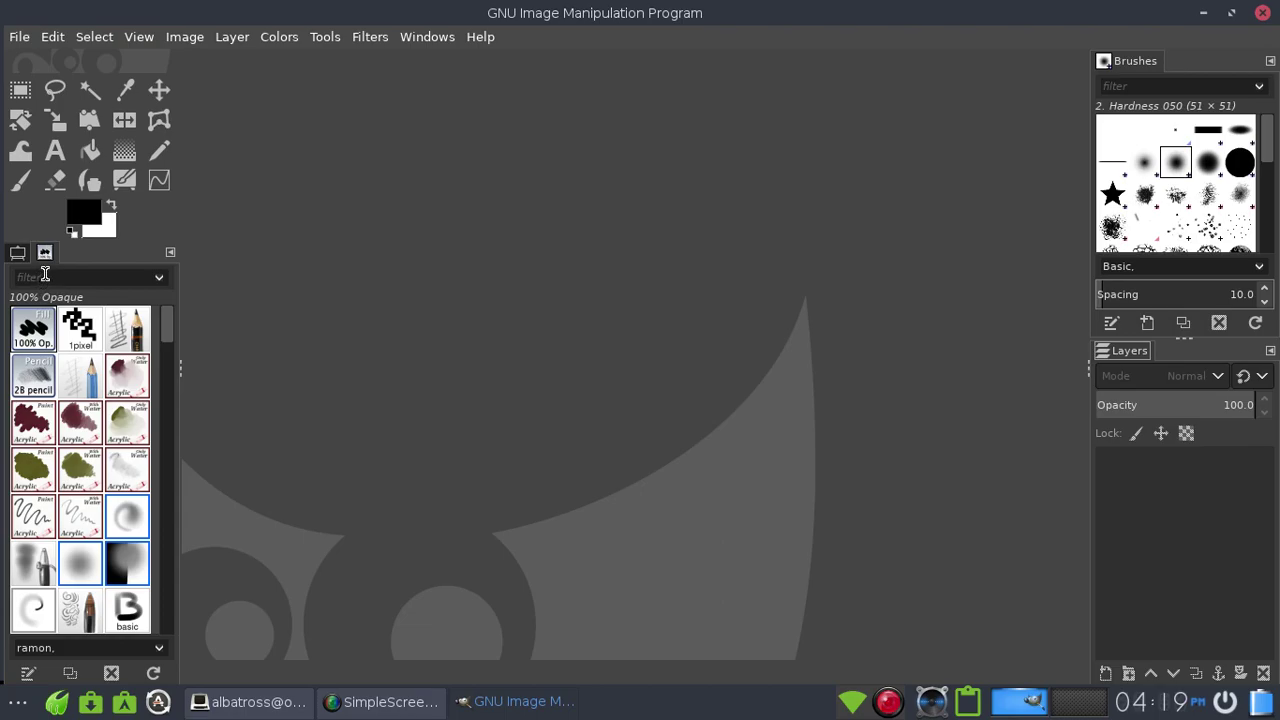
drag(45, 257, 1187, 66)
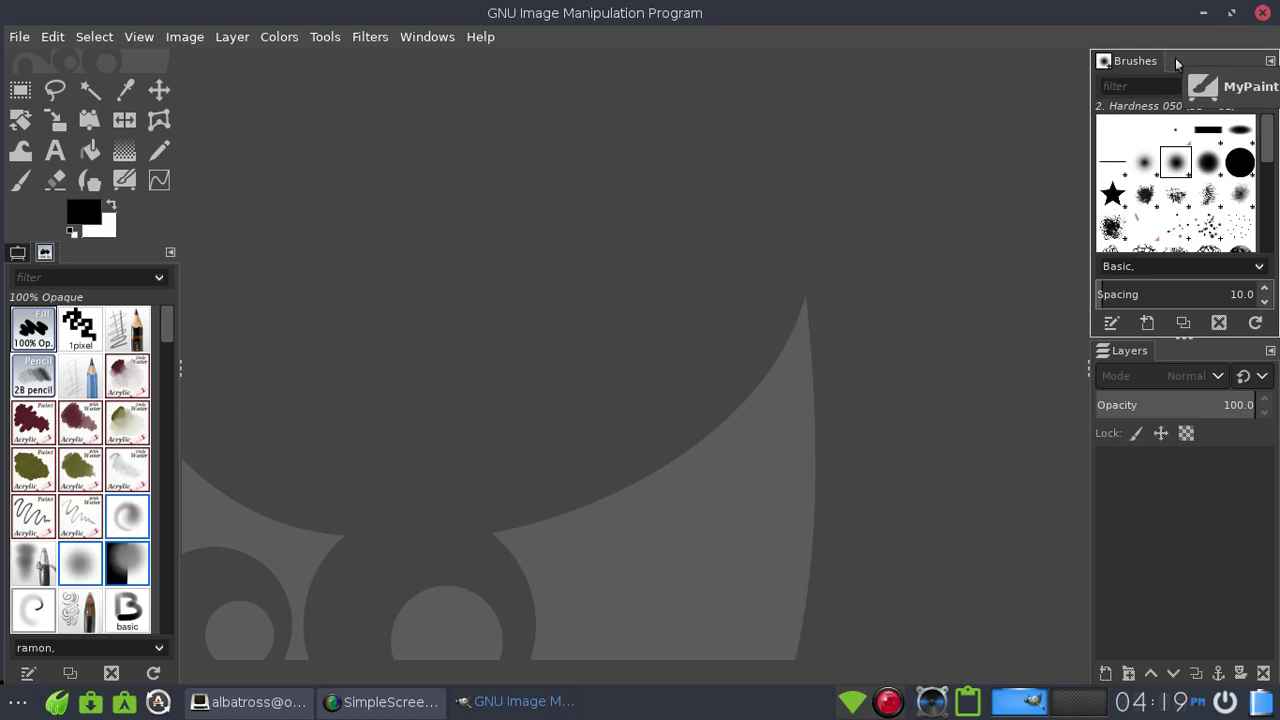
drag(1187, 66, 1185, 66)
- Compare the Brushes and MyPaint Brushes tabs, then lock the MyPaint Brushes tab to its dock
click(1134, 66)
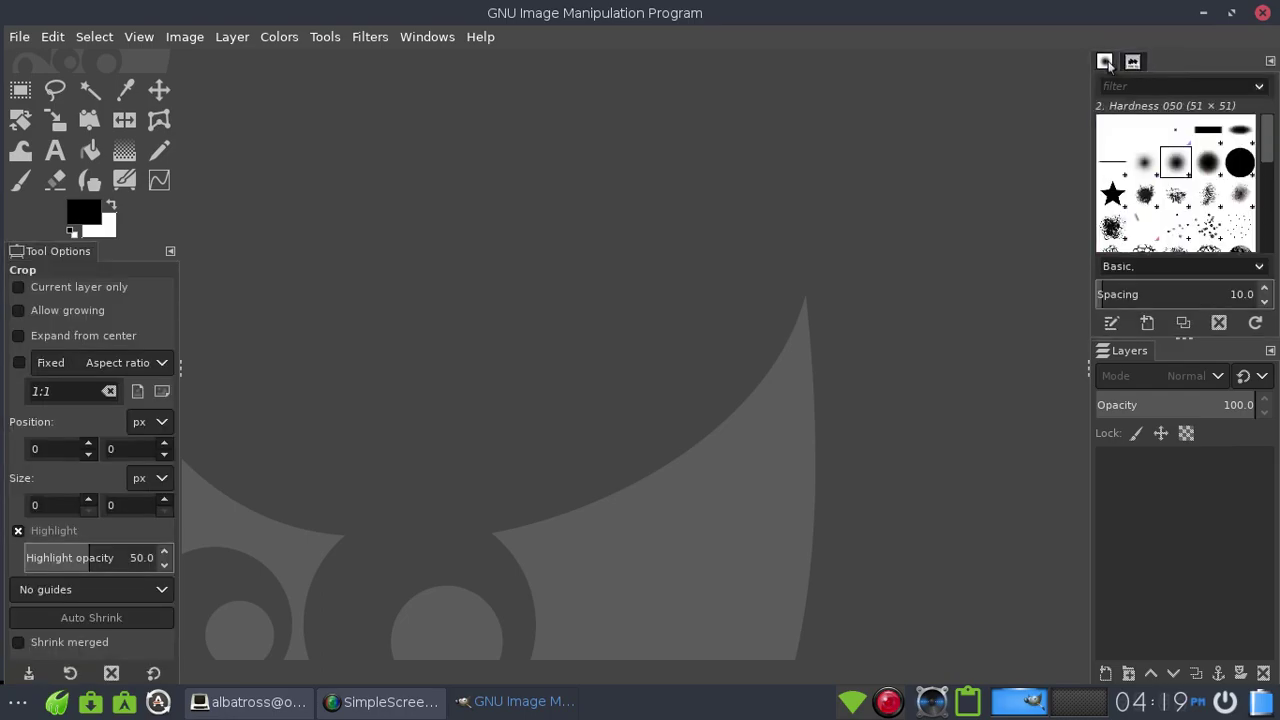
scroll(1135, 63, up, 1)
click(1105, 64)
click(1133, 70)
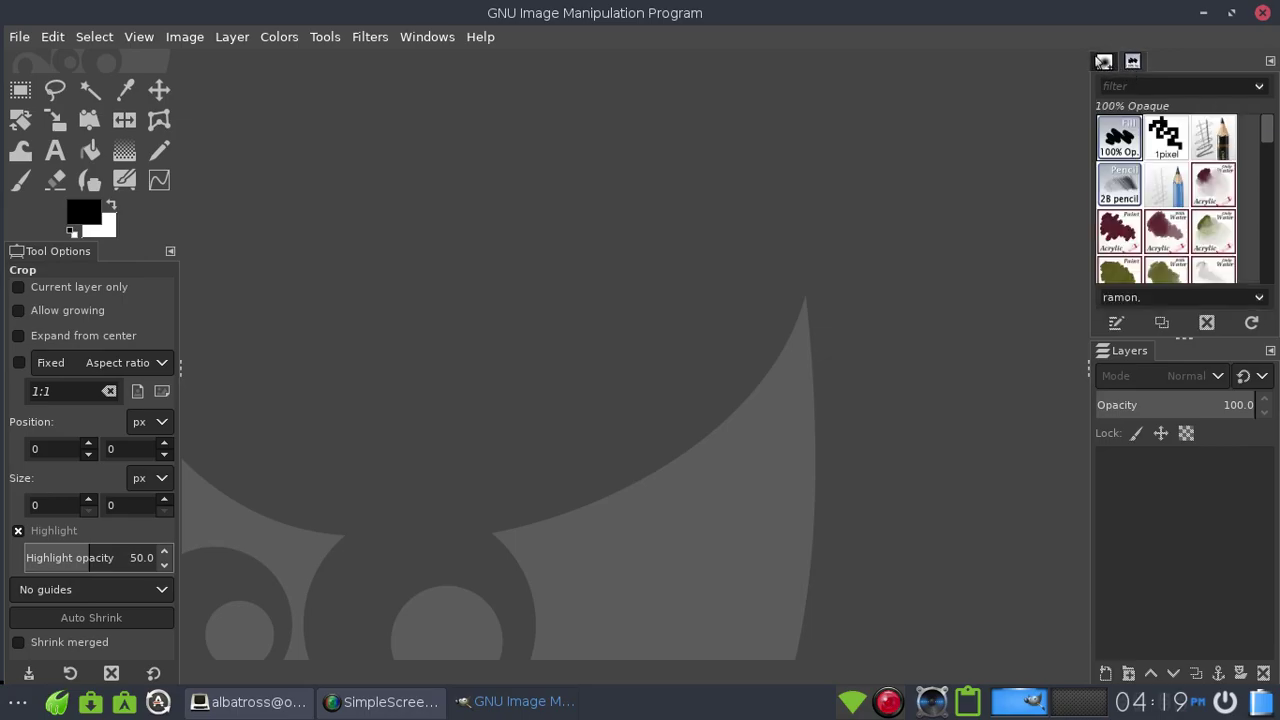
click(1105, 64)
click(1132, 62)
click(1270, 61)
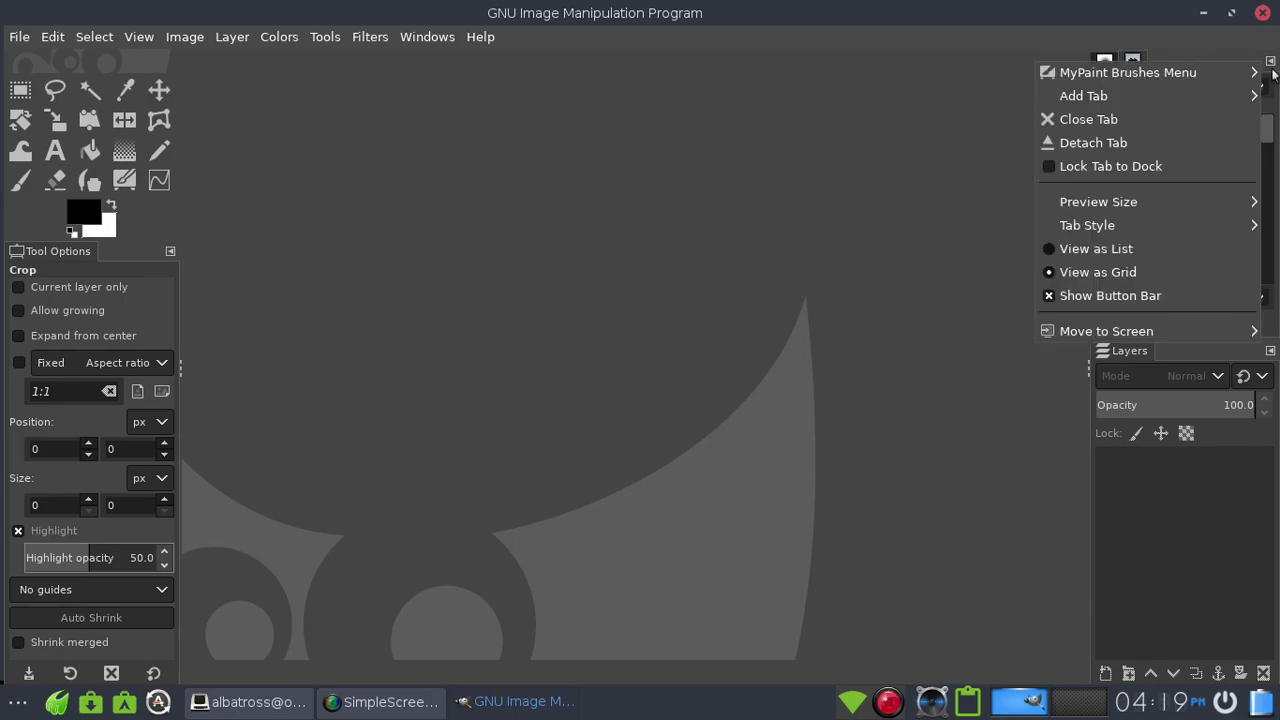
click(1122, 167)
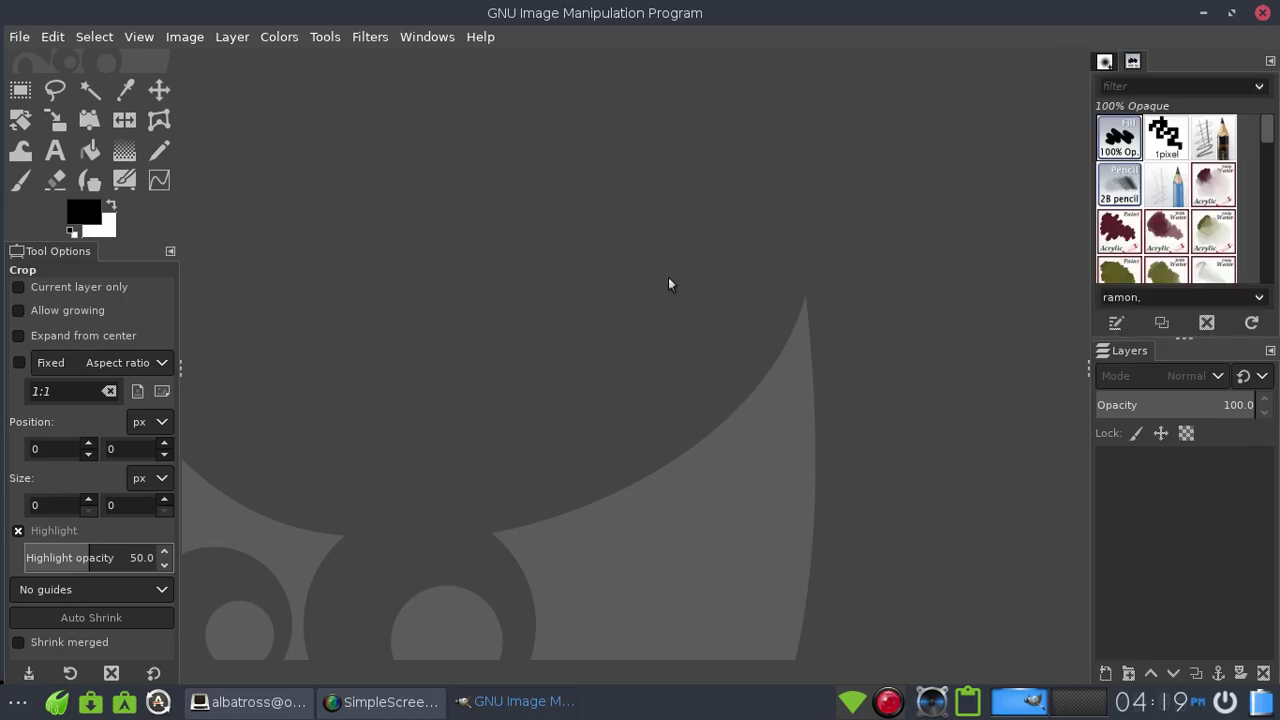
- Try the 2B and 4H pencil MyPaint brushes
click(171, 251)
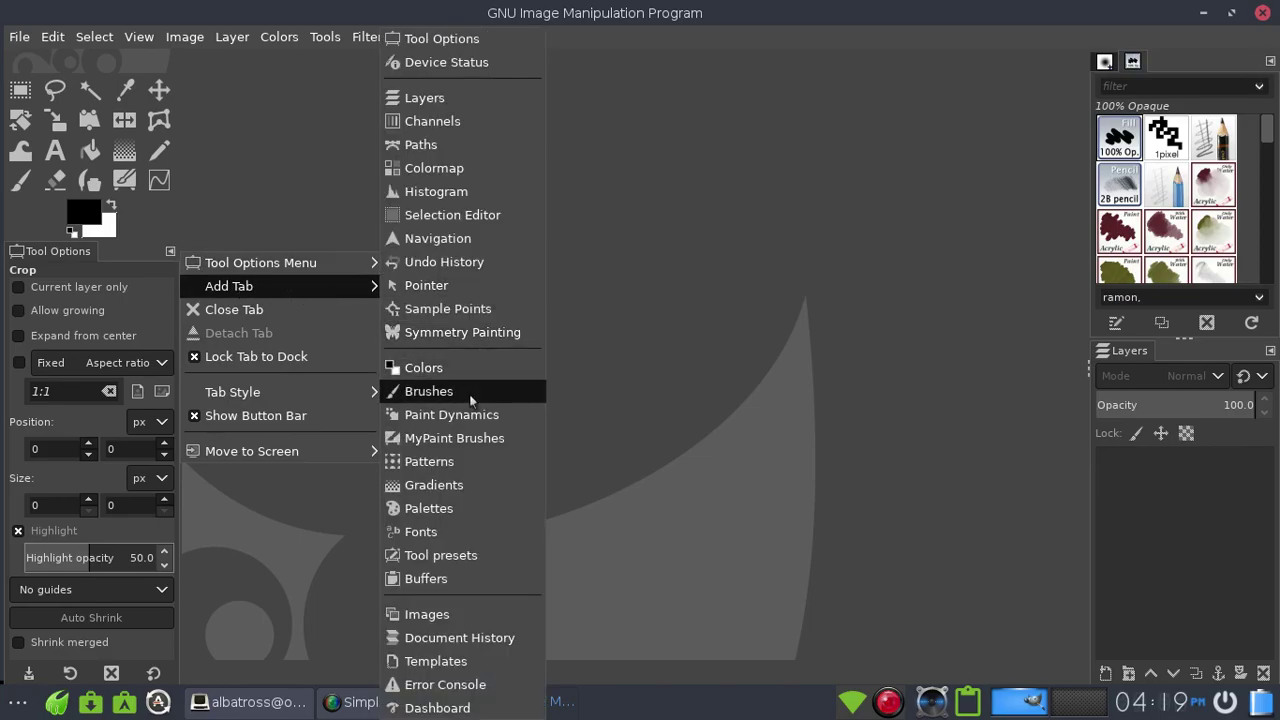
mouse_move(229, 286)
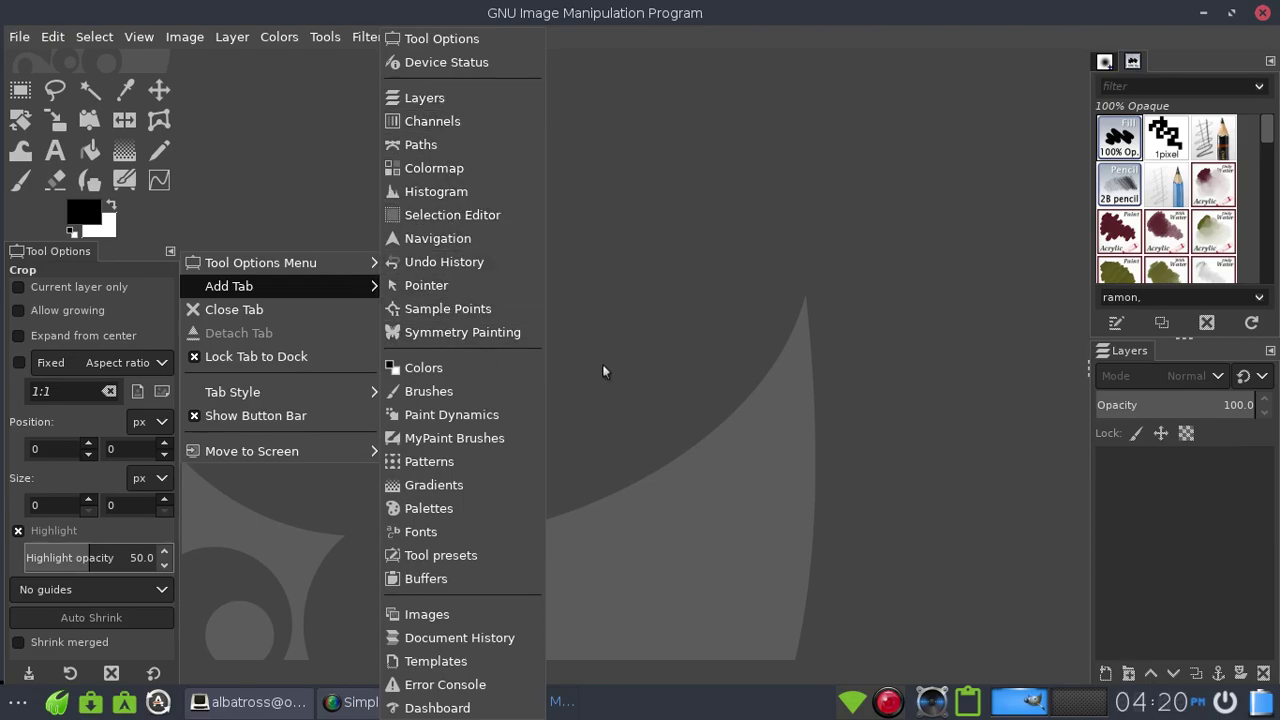
click(717, 368)
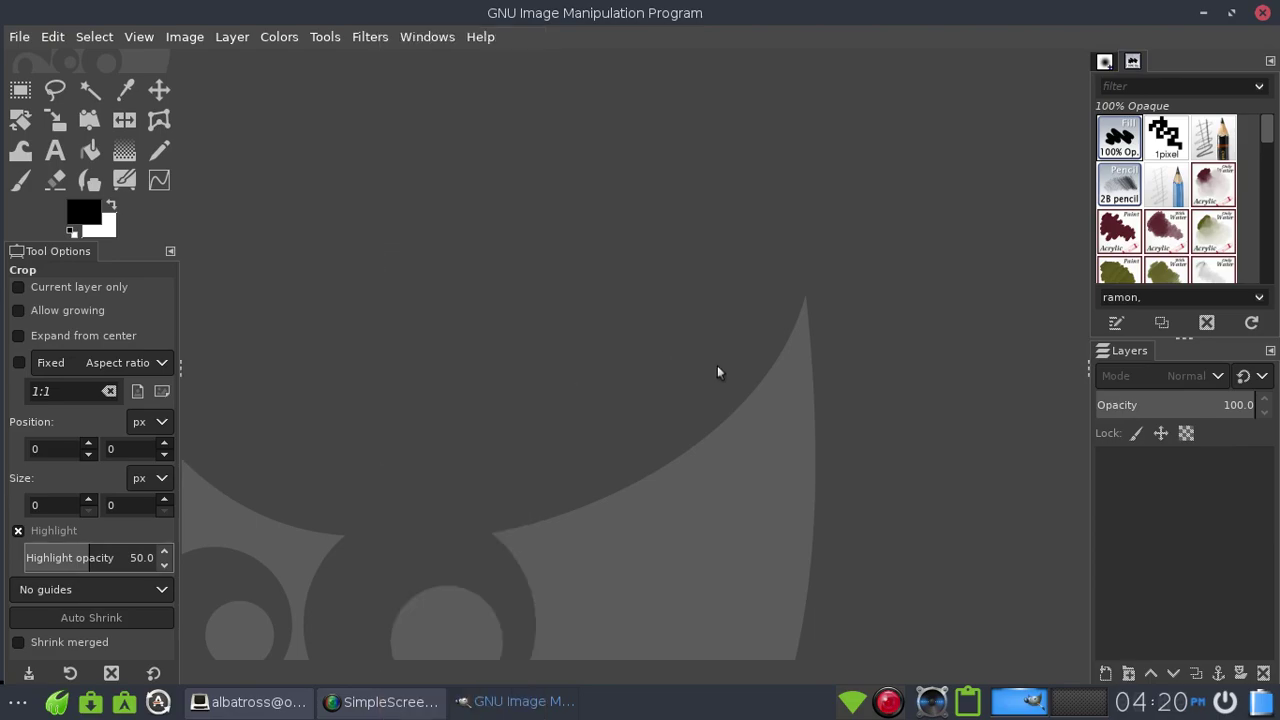
click(1110, 190)
click(1165, 185)
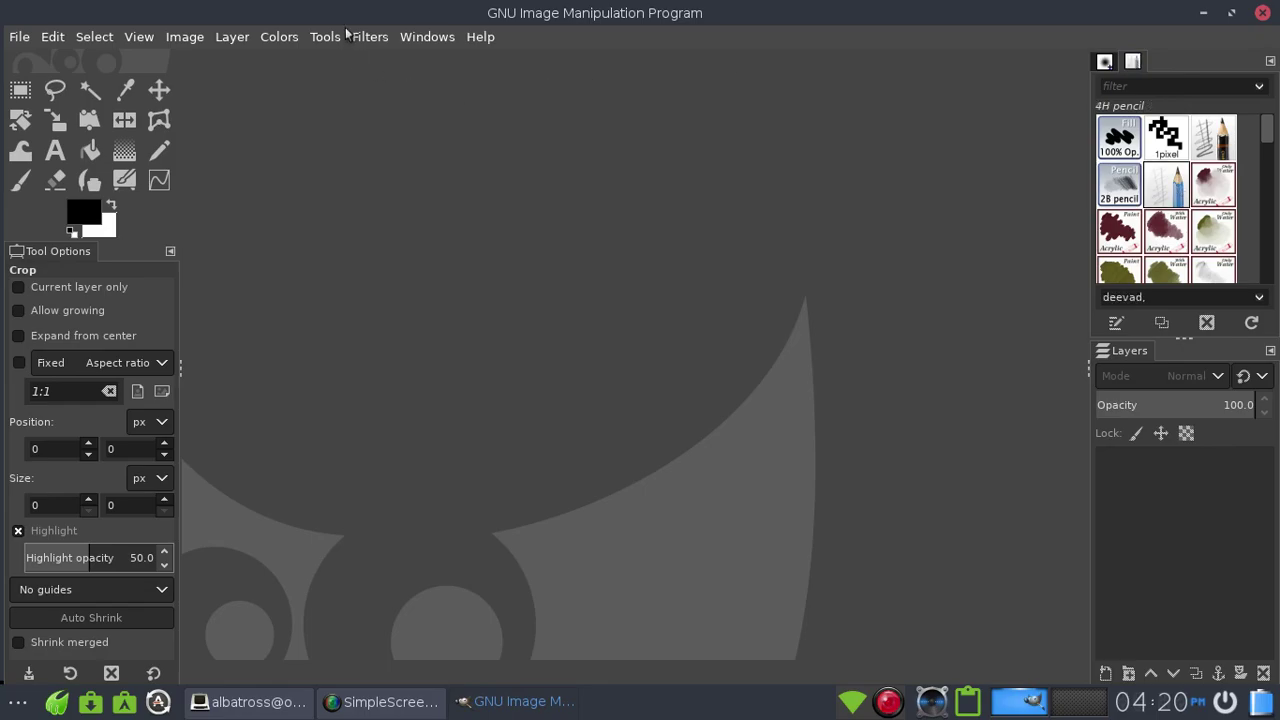
click(313, 38)
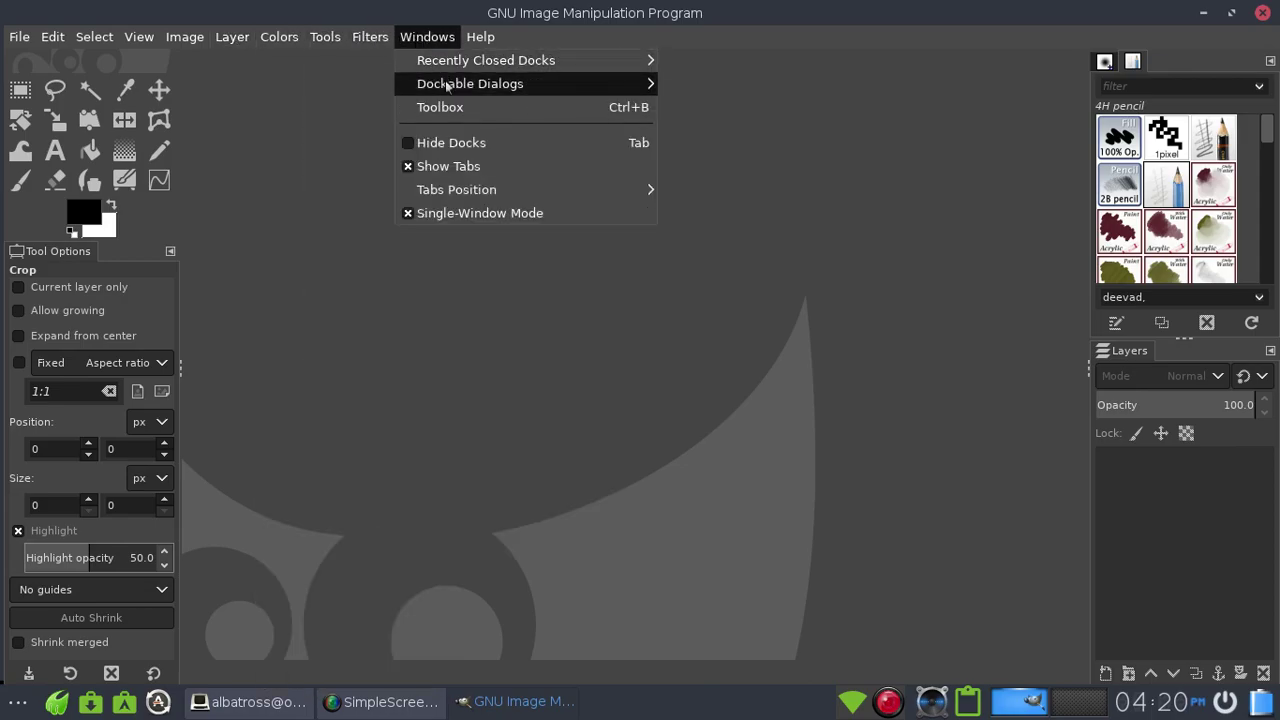
mouse_move(470, 84)
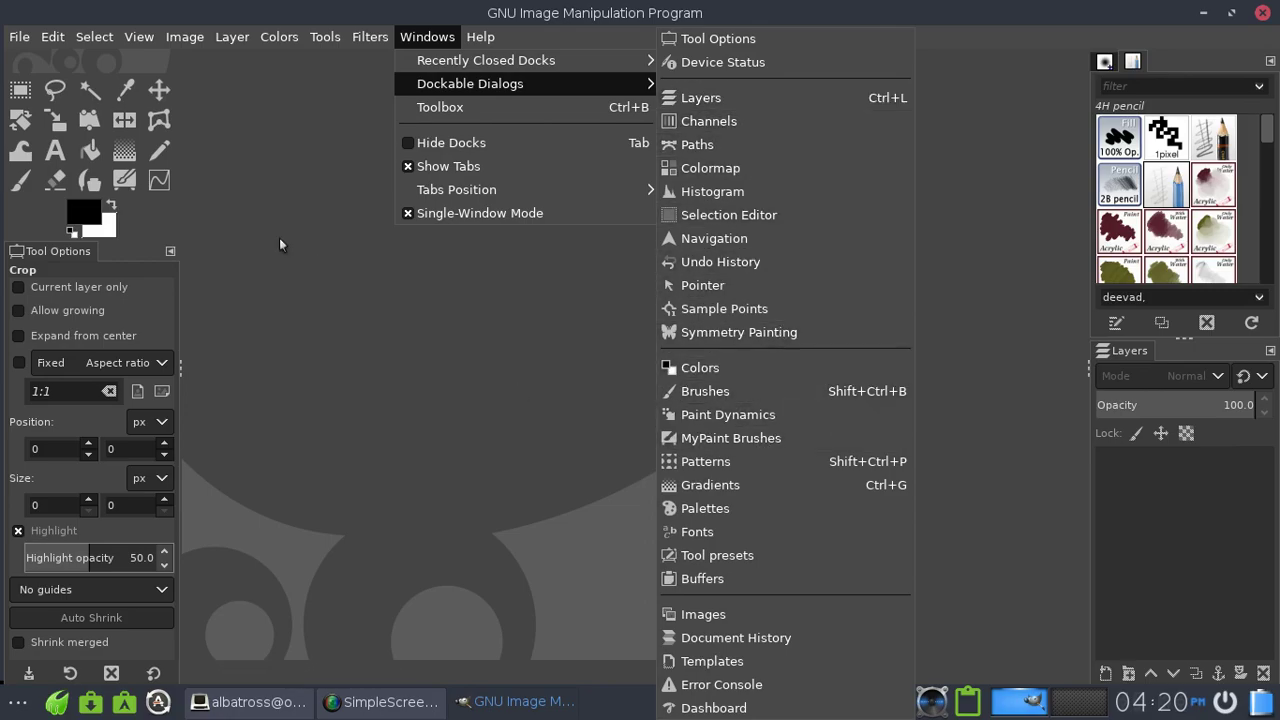
- Turn on Smooth stroke with quality 100 for the MyPaint Brush and Ink tools
click(99, 172)
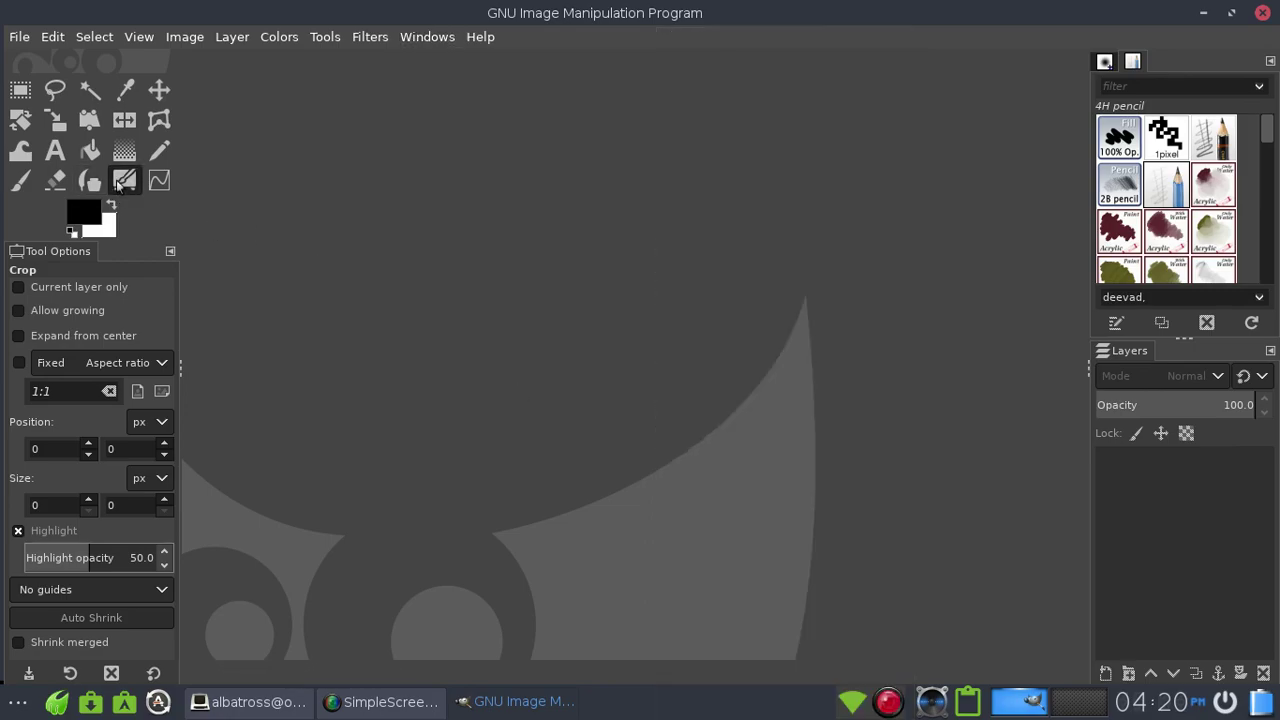
click(124, 180)
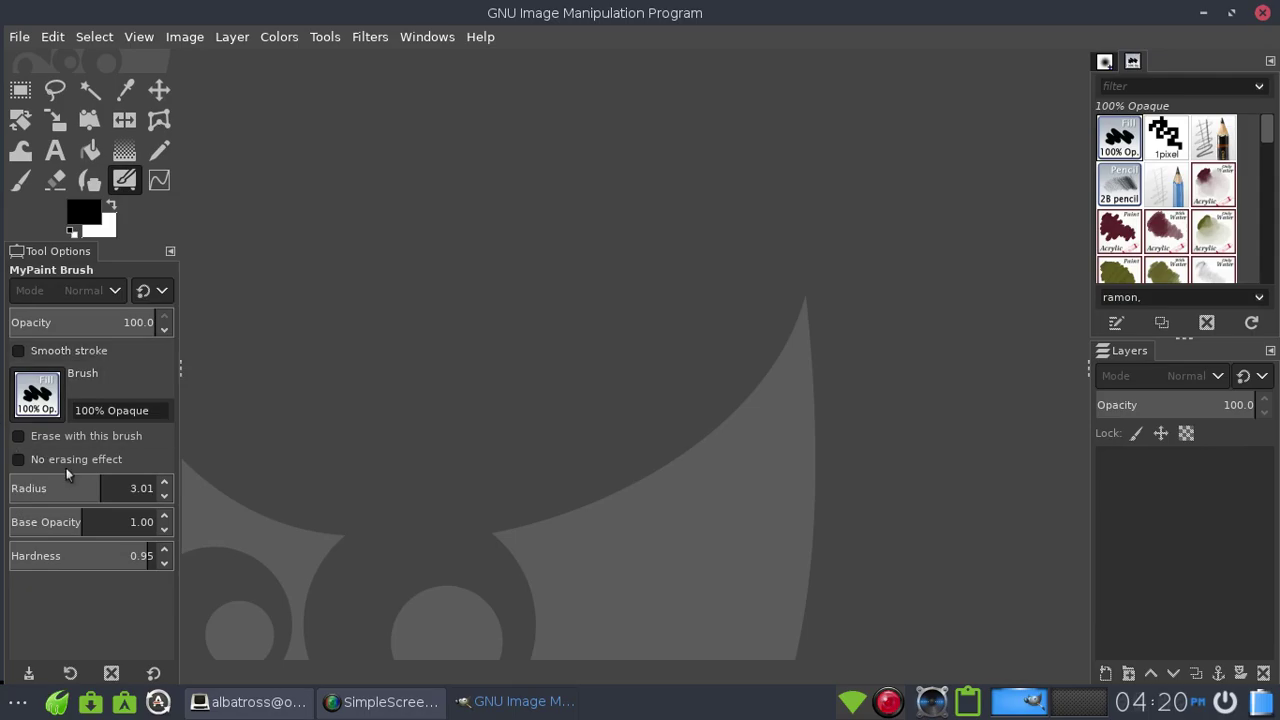
click(18, 351)
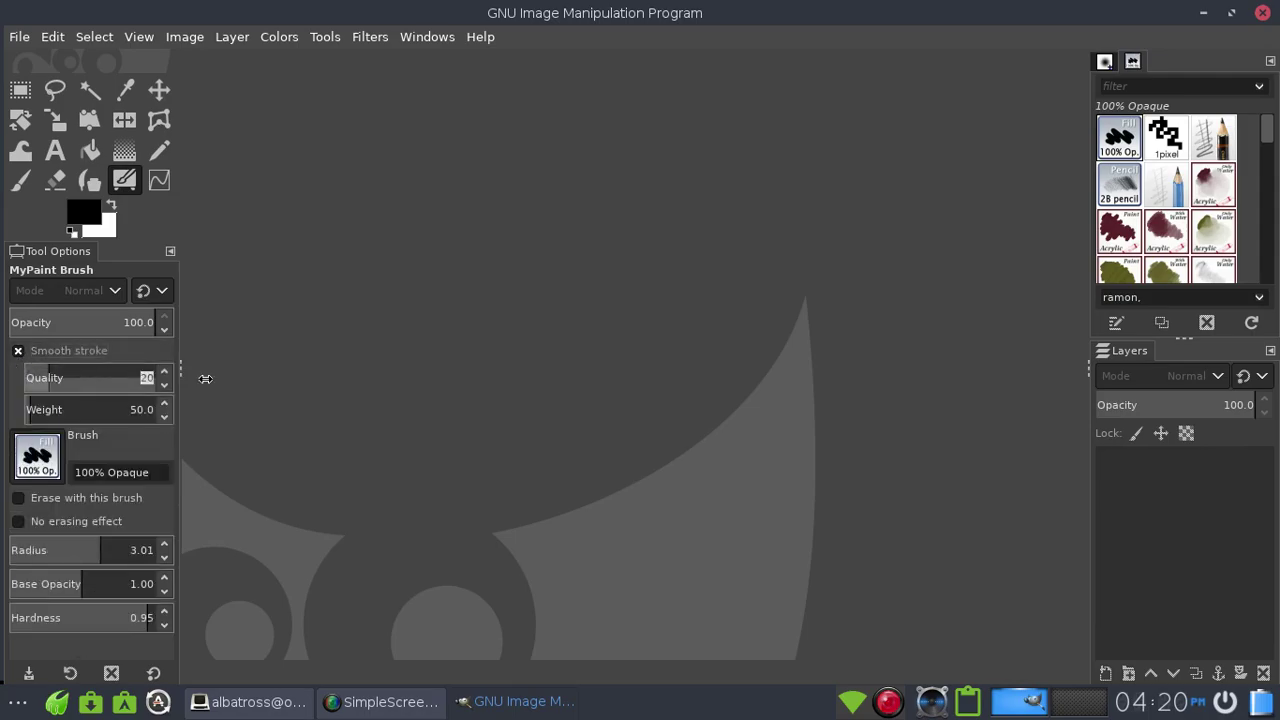
click(82, 385)
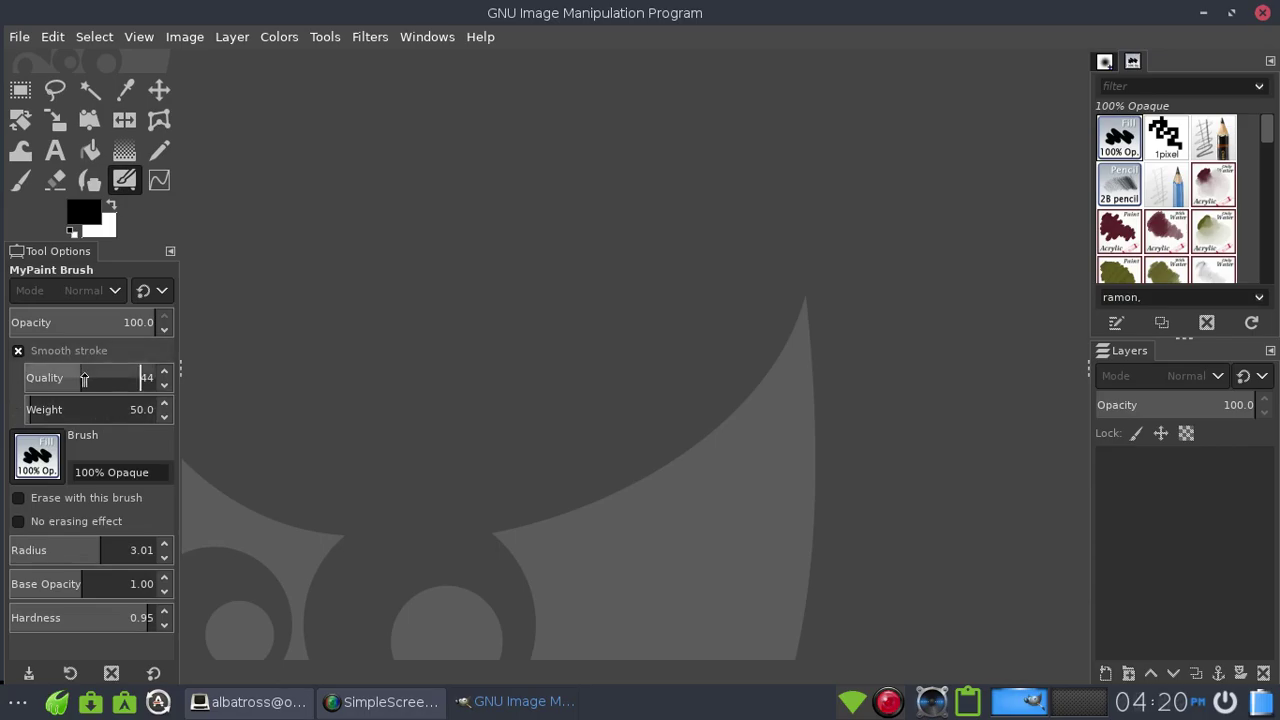
drag(86, 377, 300, 384)
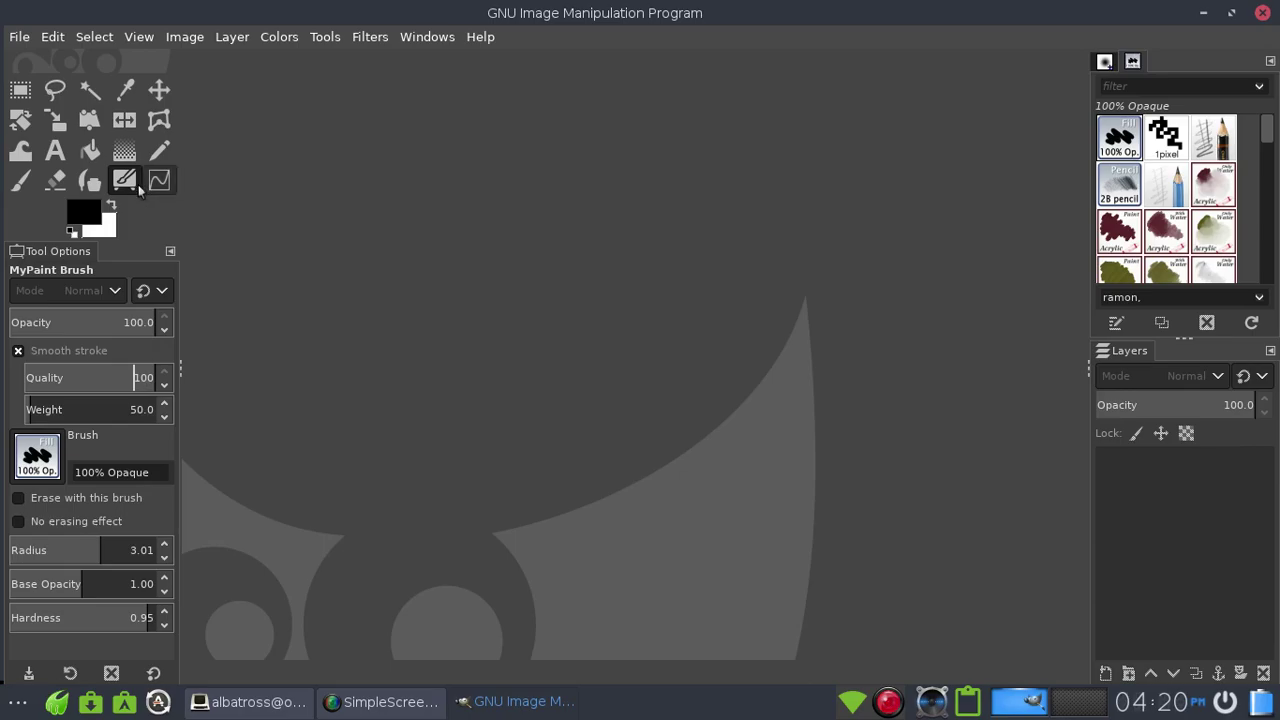
click(88, 181)
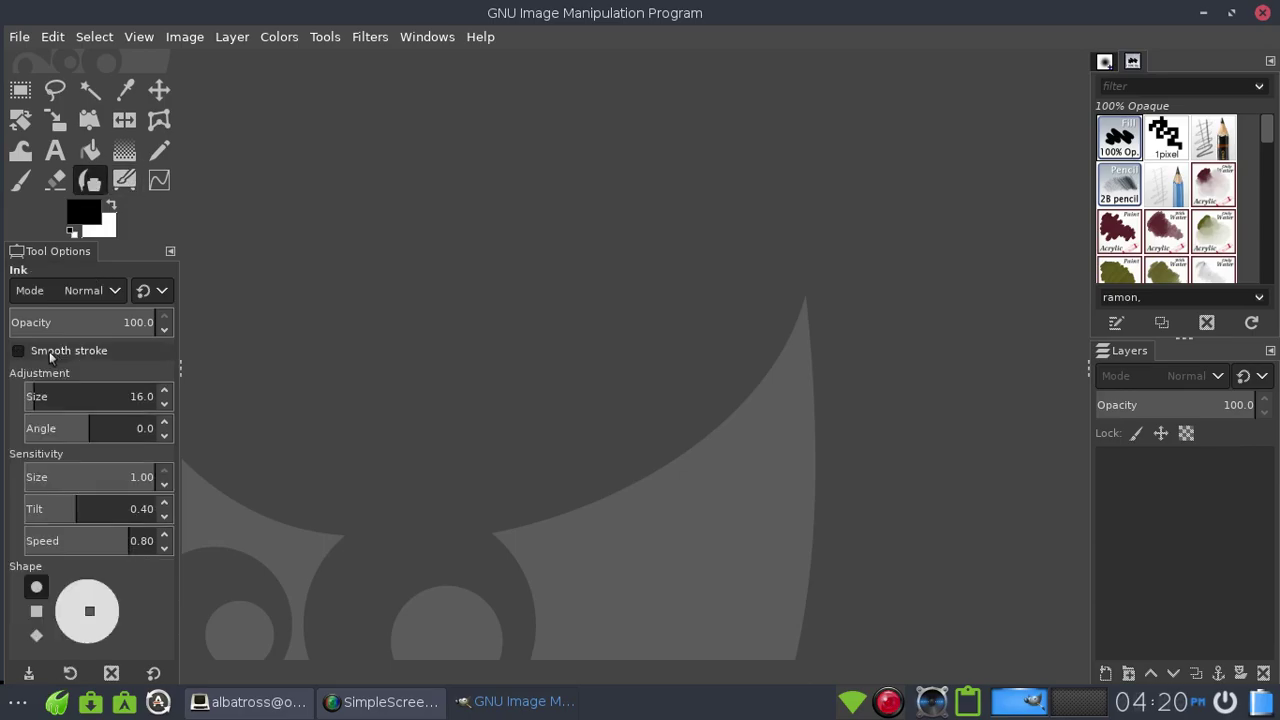
drag(46, 377, 286, 353)
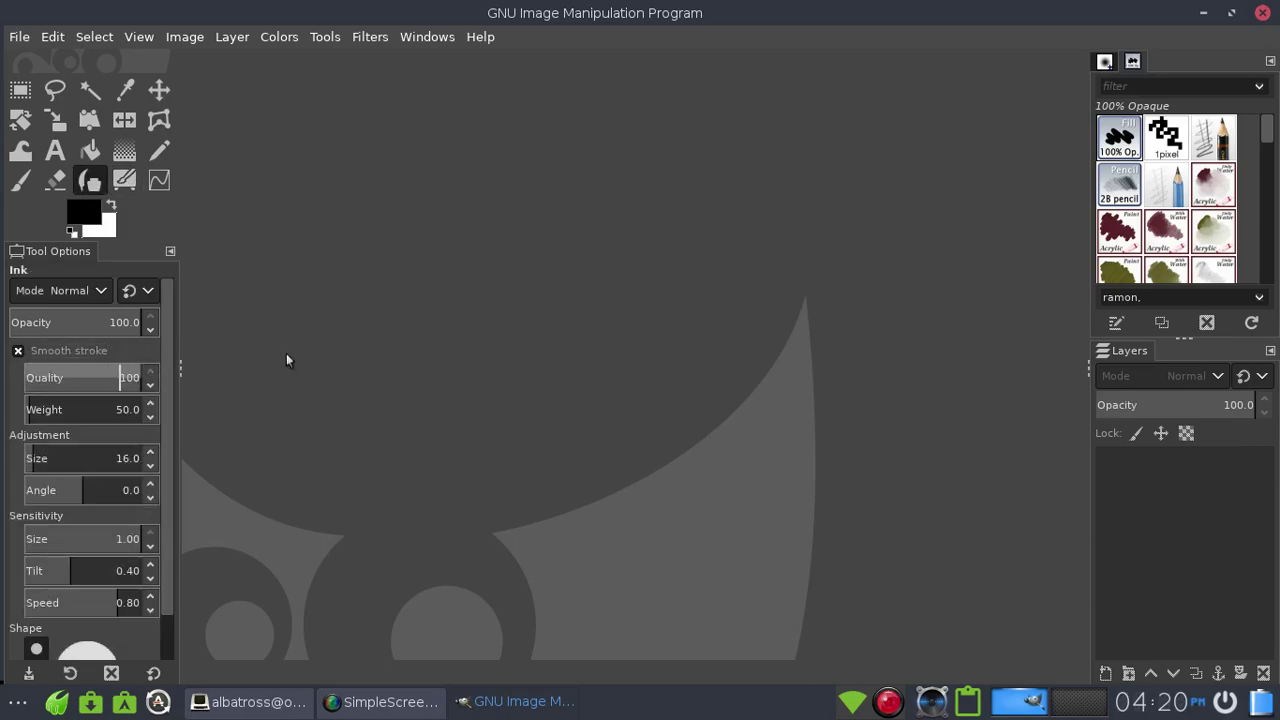
- Give the Eraser the Hardness 100 round brush and turn on Smooth stroke for the Paintbrush
click(53, 184)
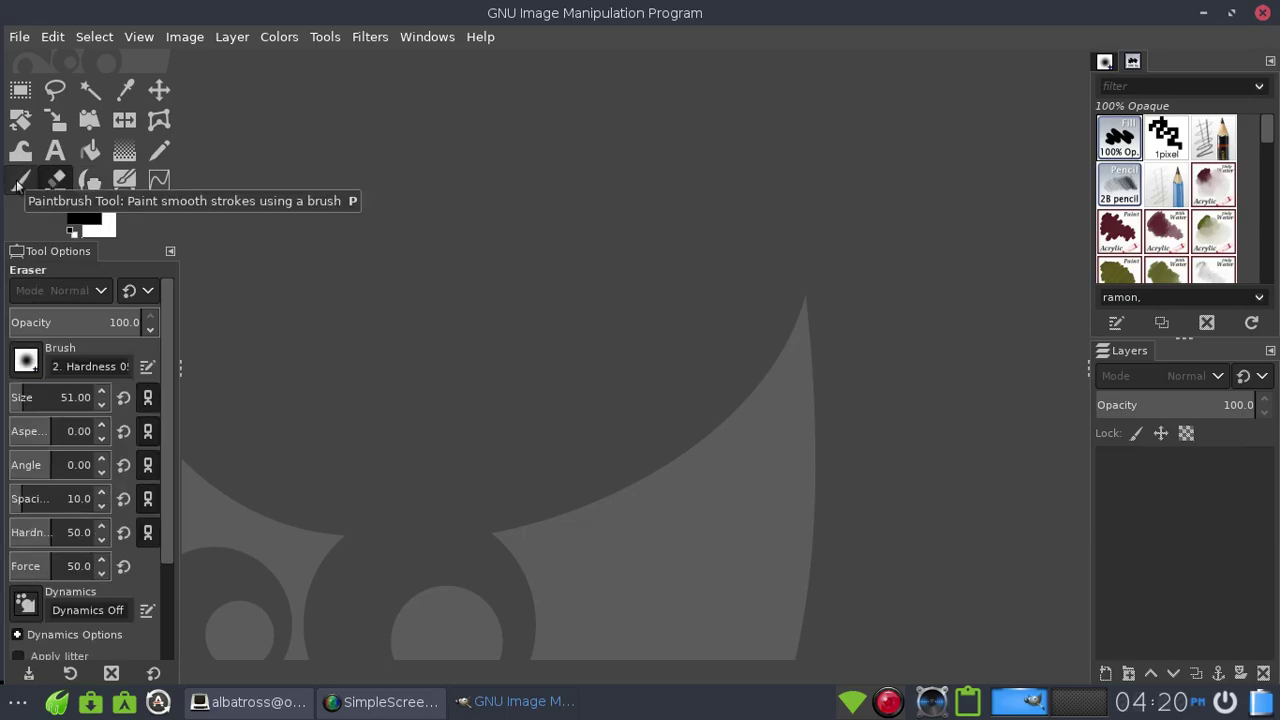
click(26, 360)
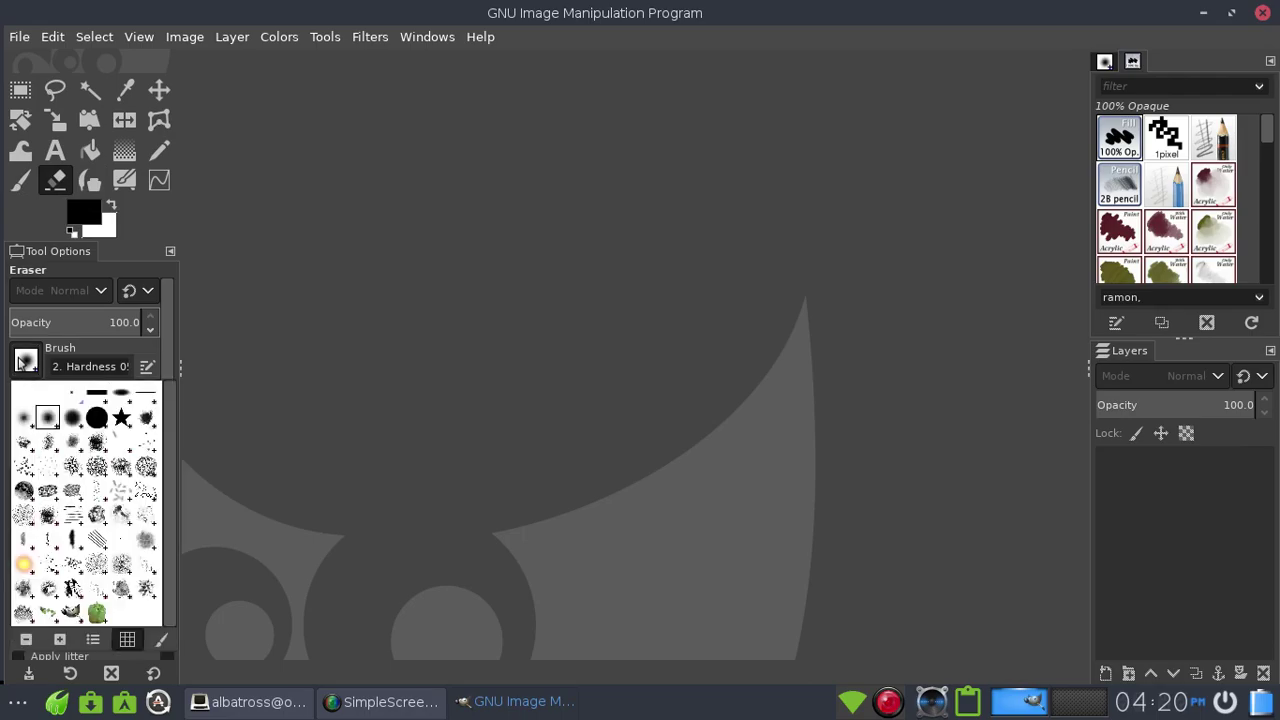
double_click(97, 418)
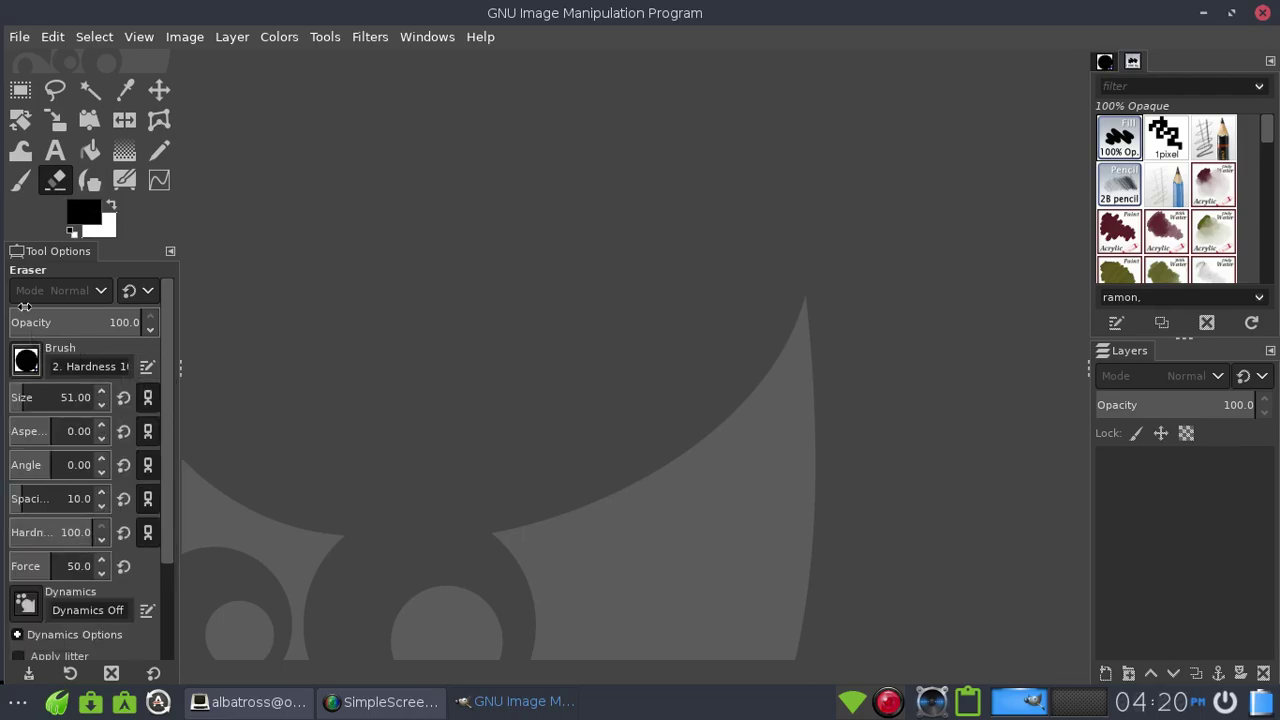
click(20, 180)
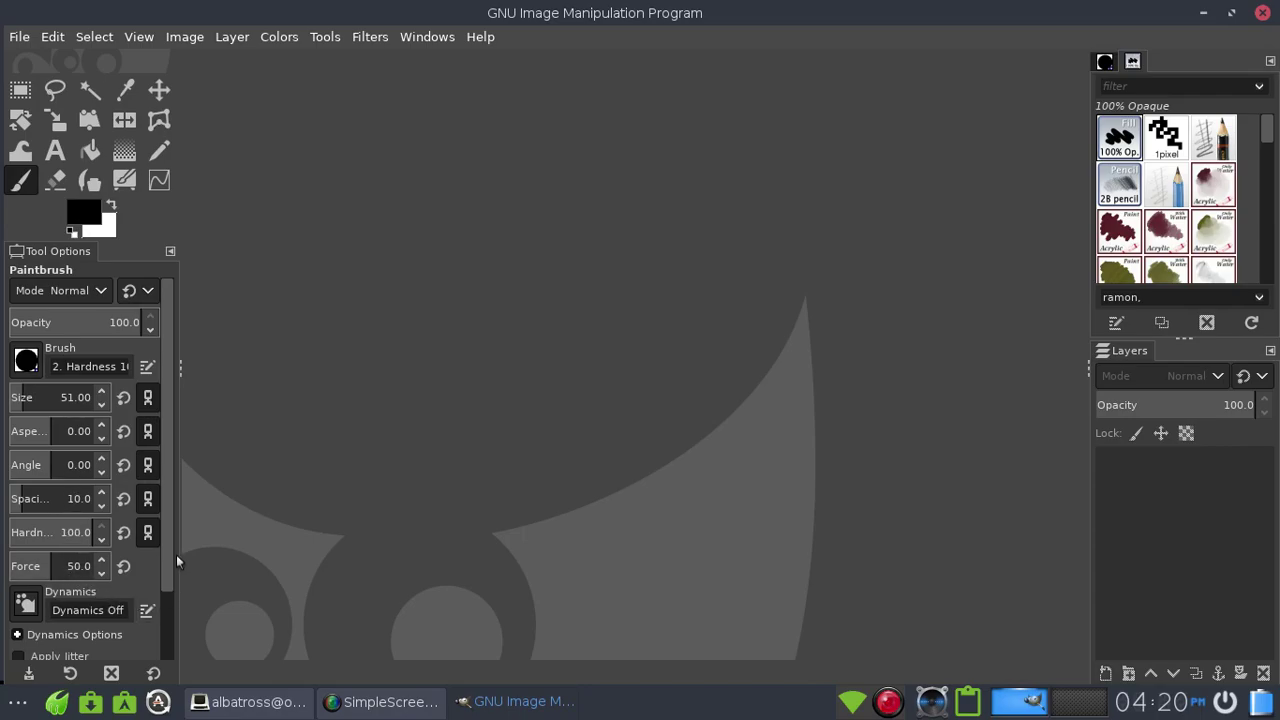
drag(168, 506, 161, 592)
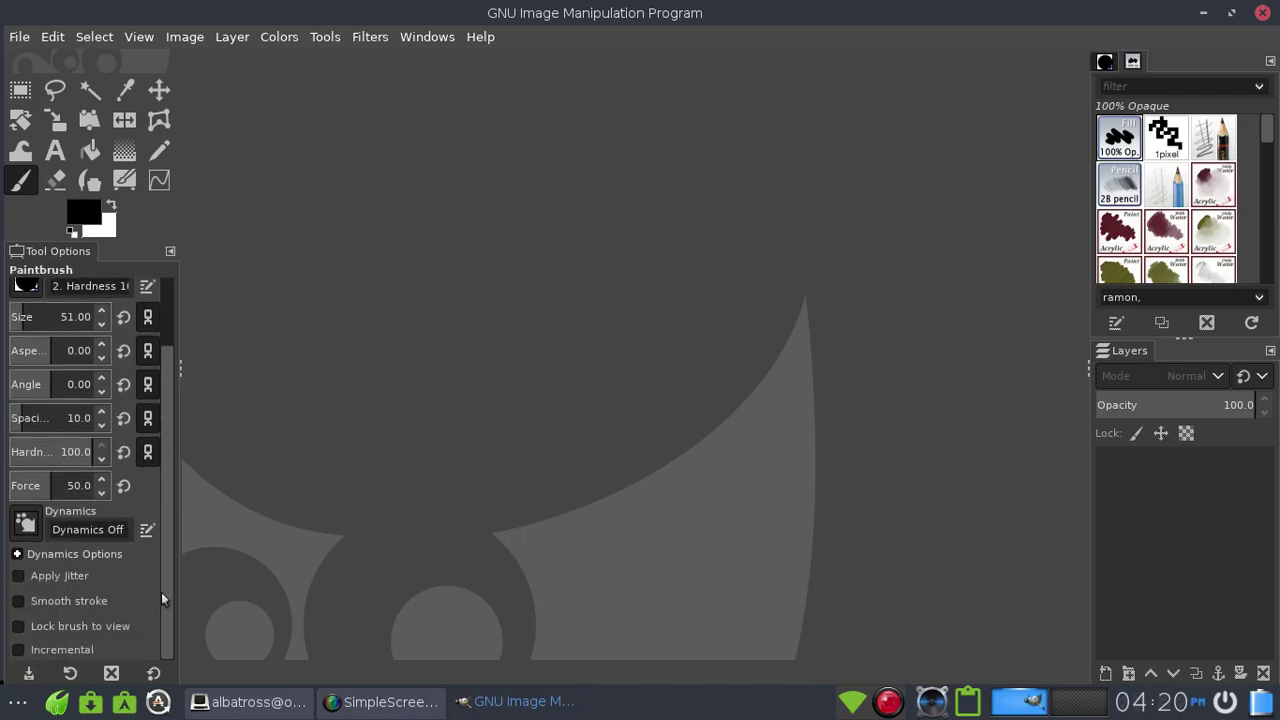
click(101, 607)
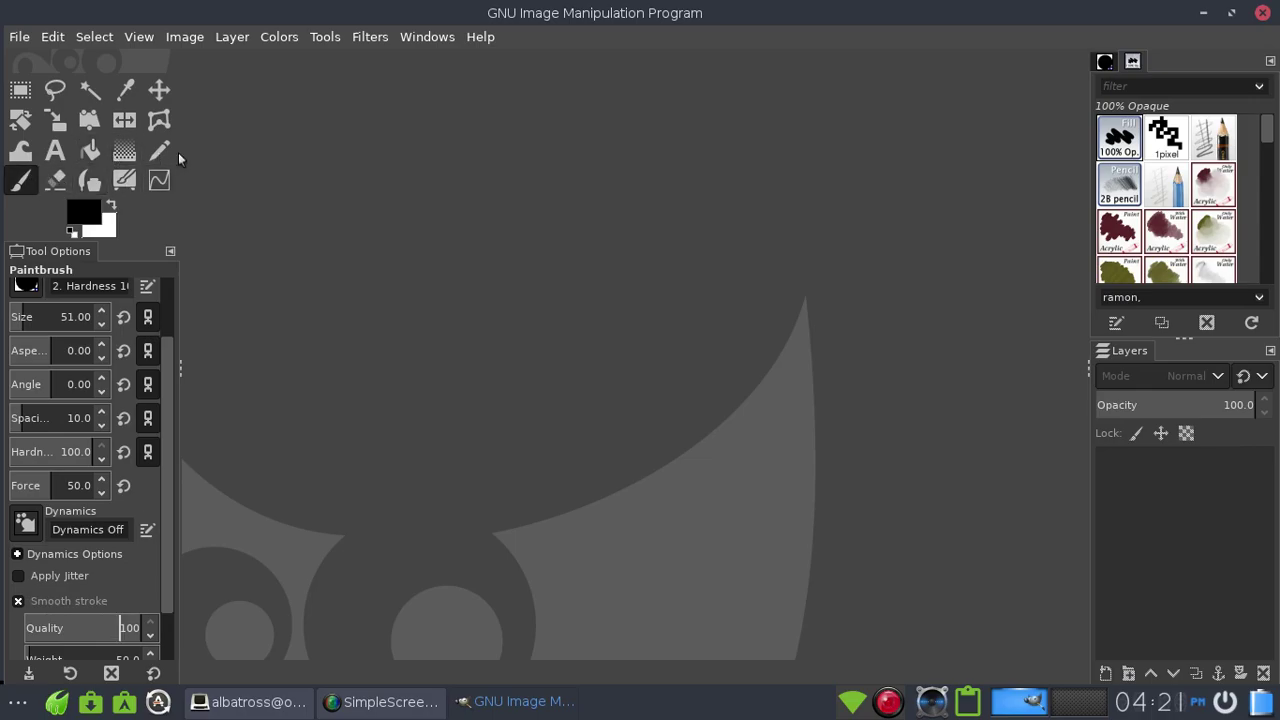
click(20, 89)
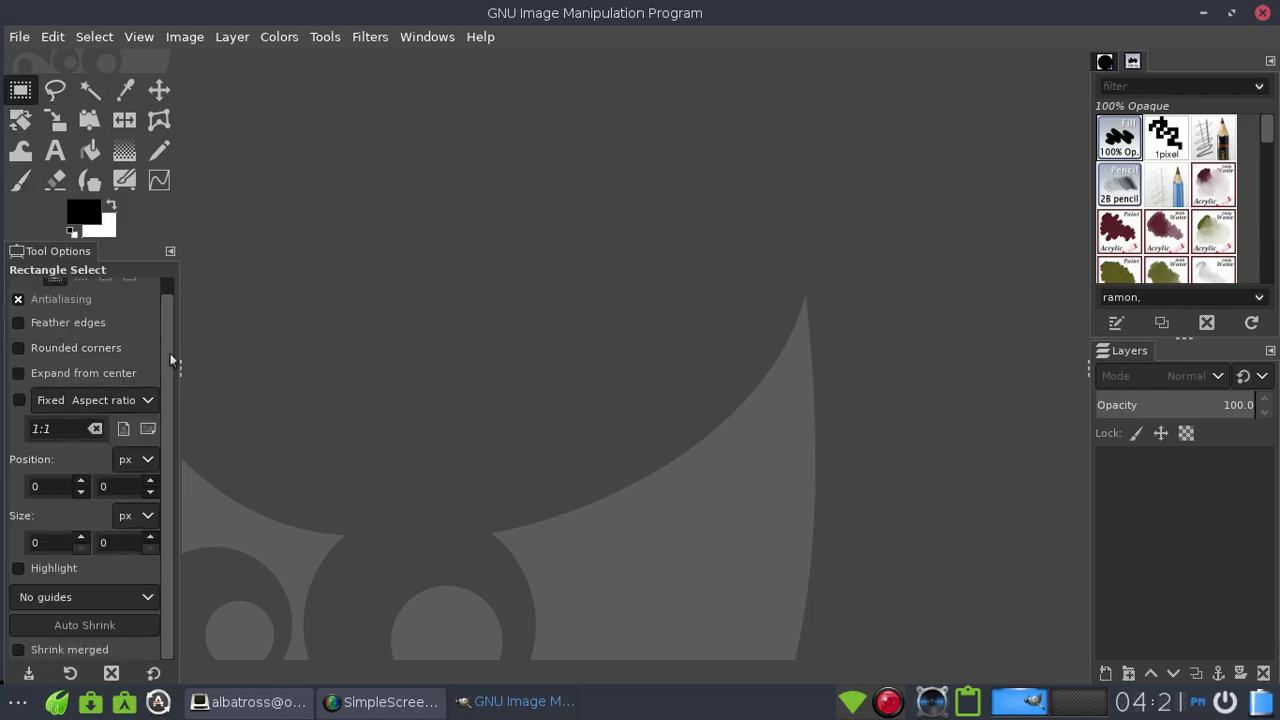
- Select the Move tool and set its Tool Toggle to 'Move the active layer'
scroll(171, 360, up, 1)
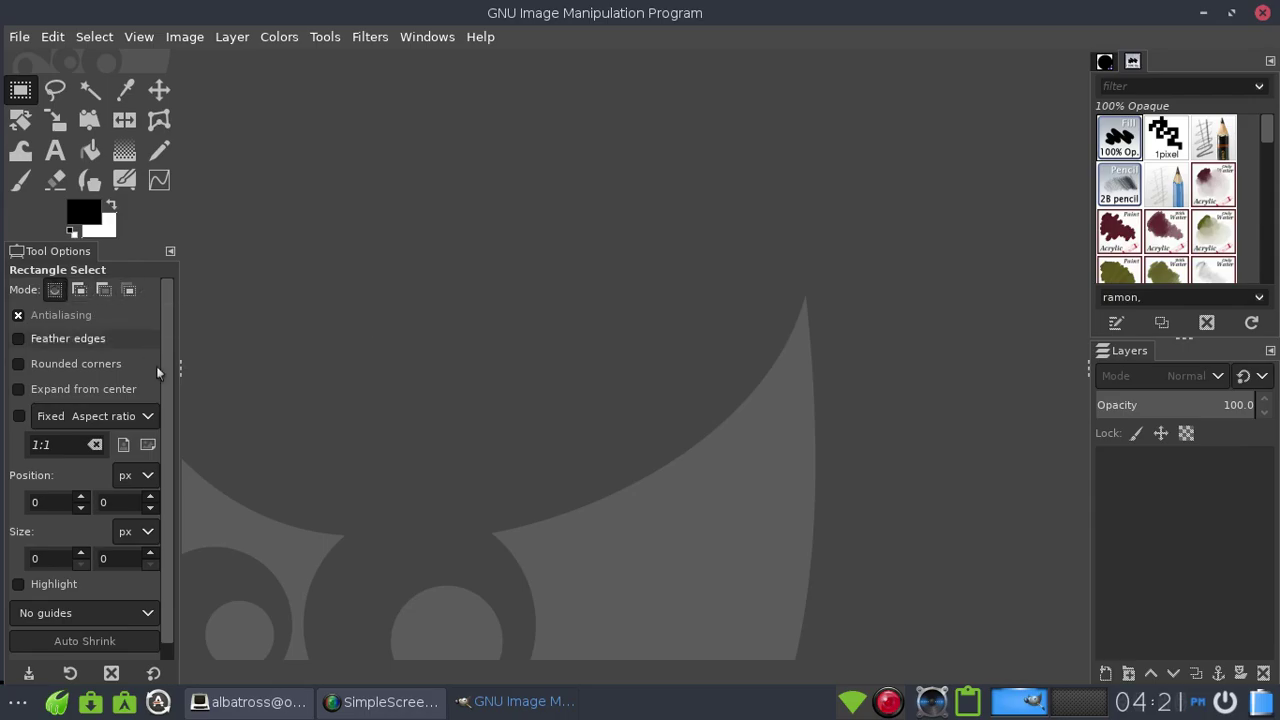
click(166, 91)
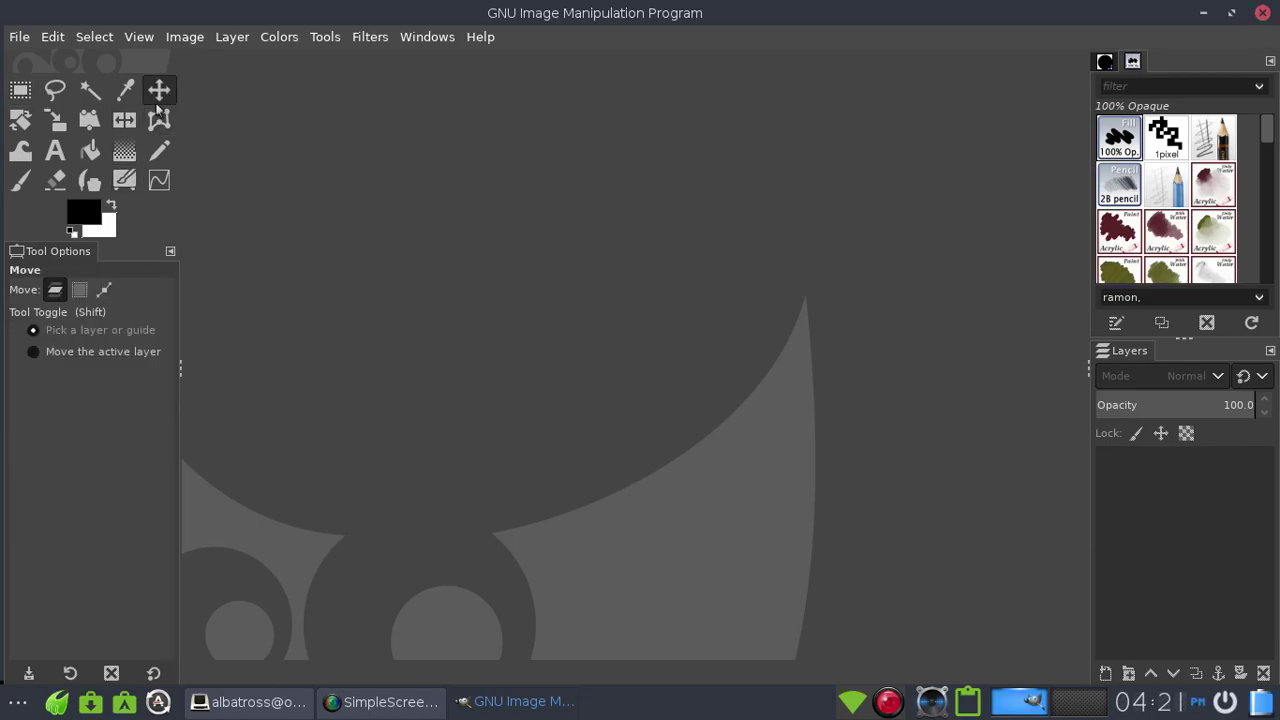
click(86, 349)
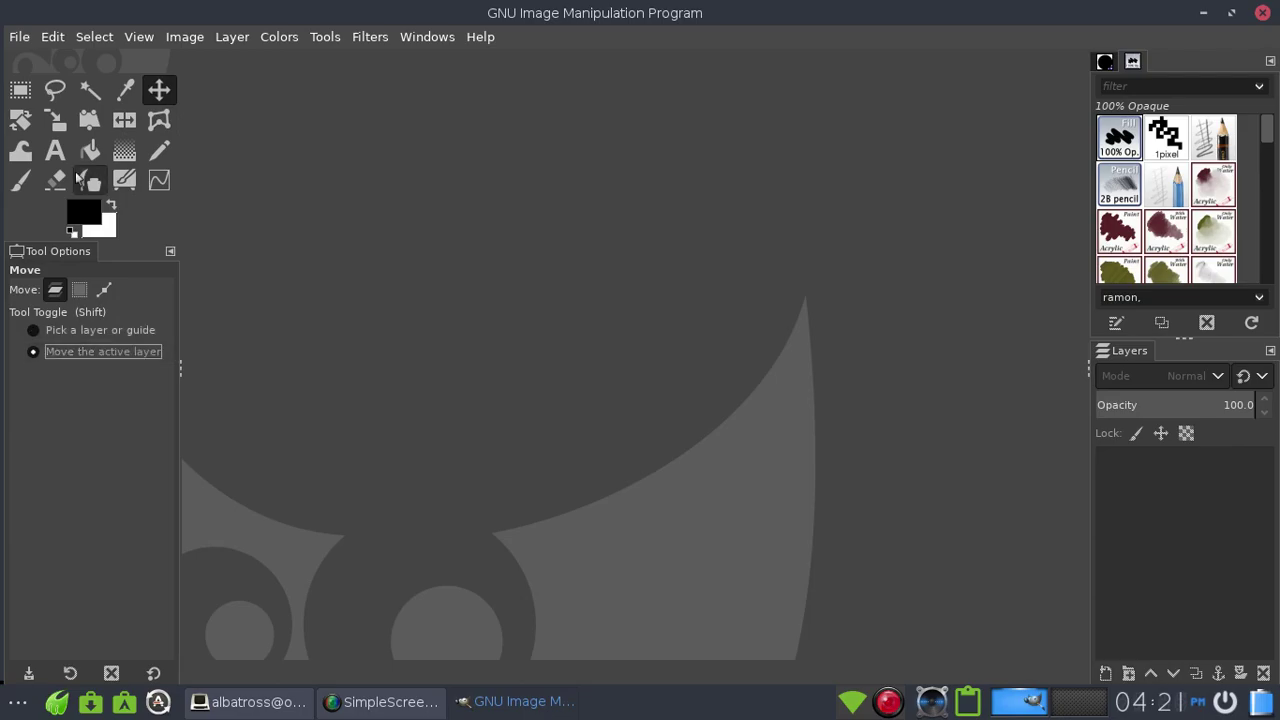
click(21, 38)
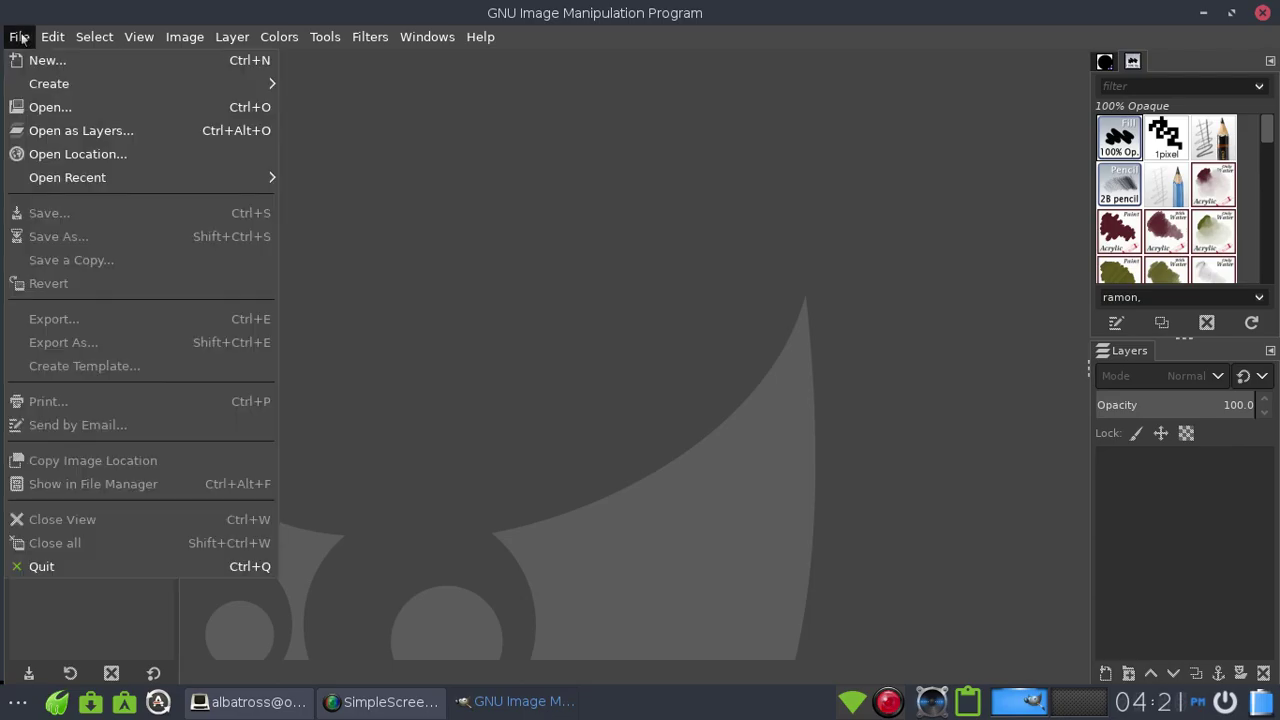
click(21, 38)
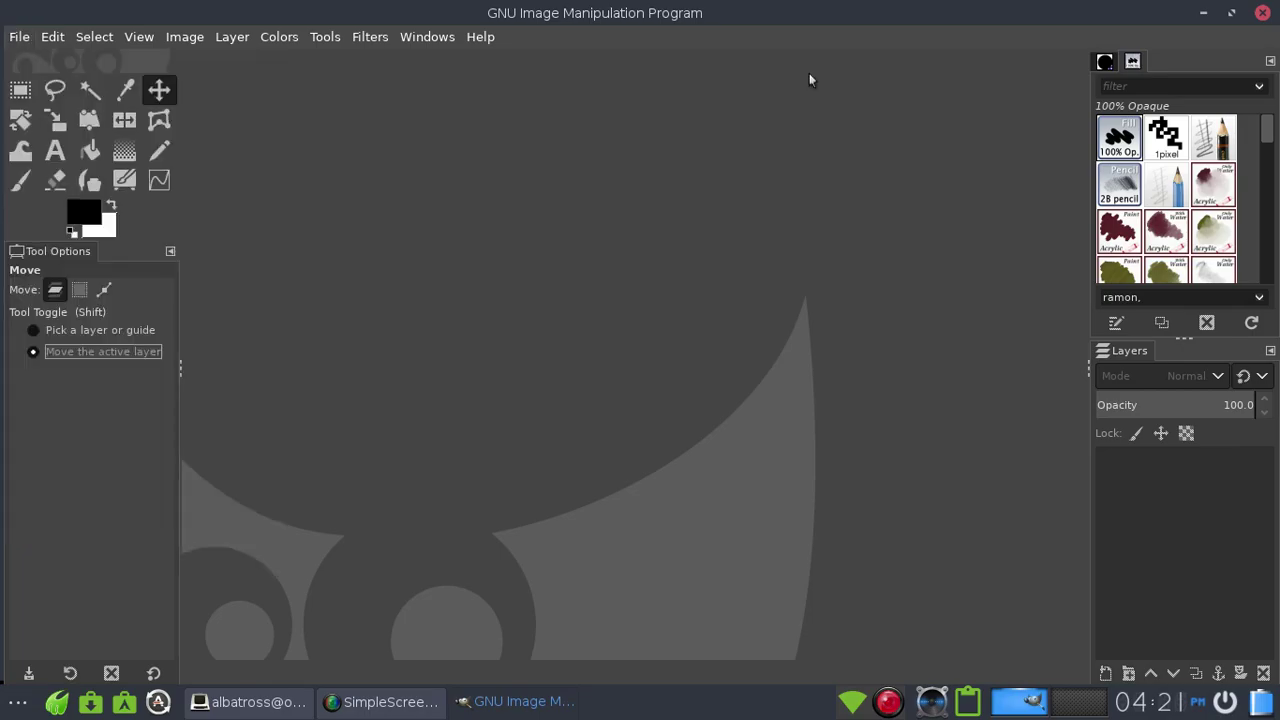
click(1271, 62)
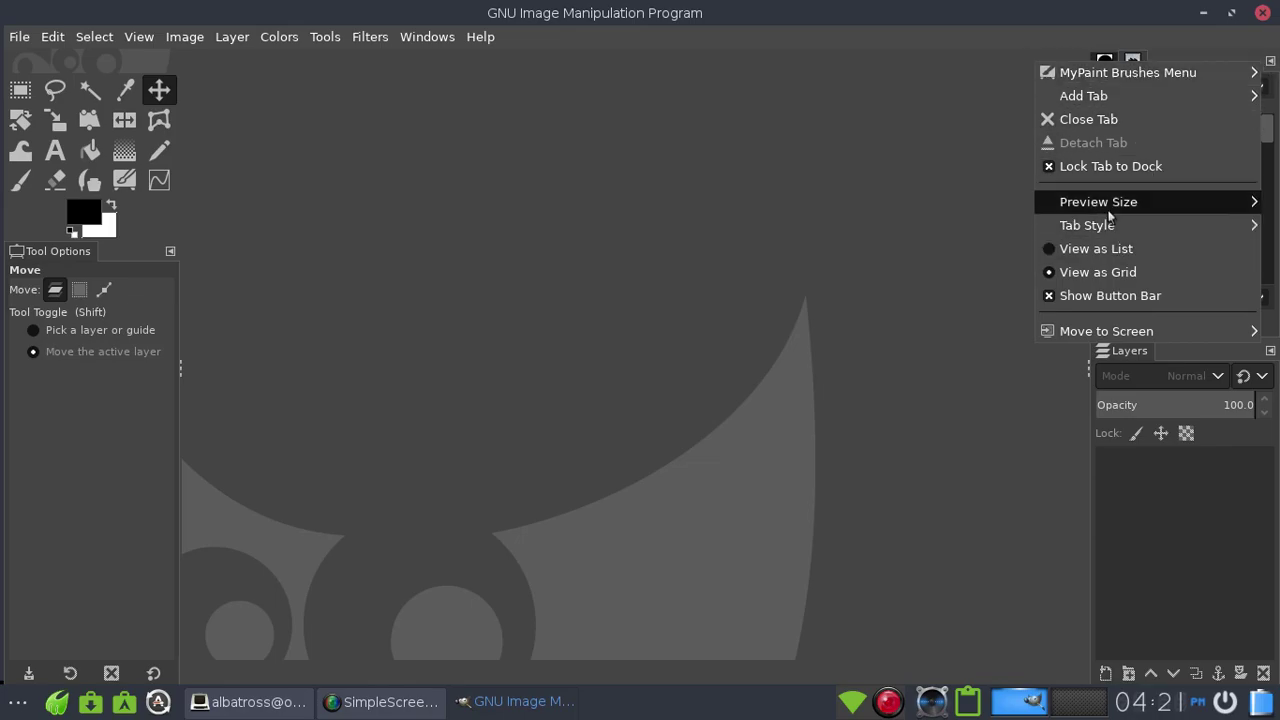
mouse_move(1098, 202)
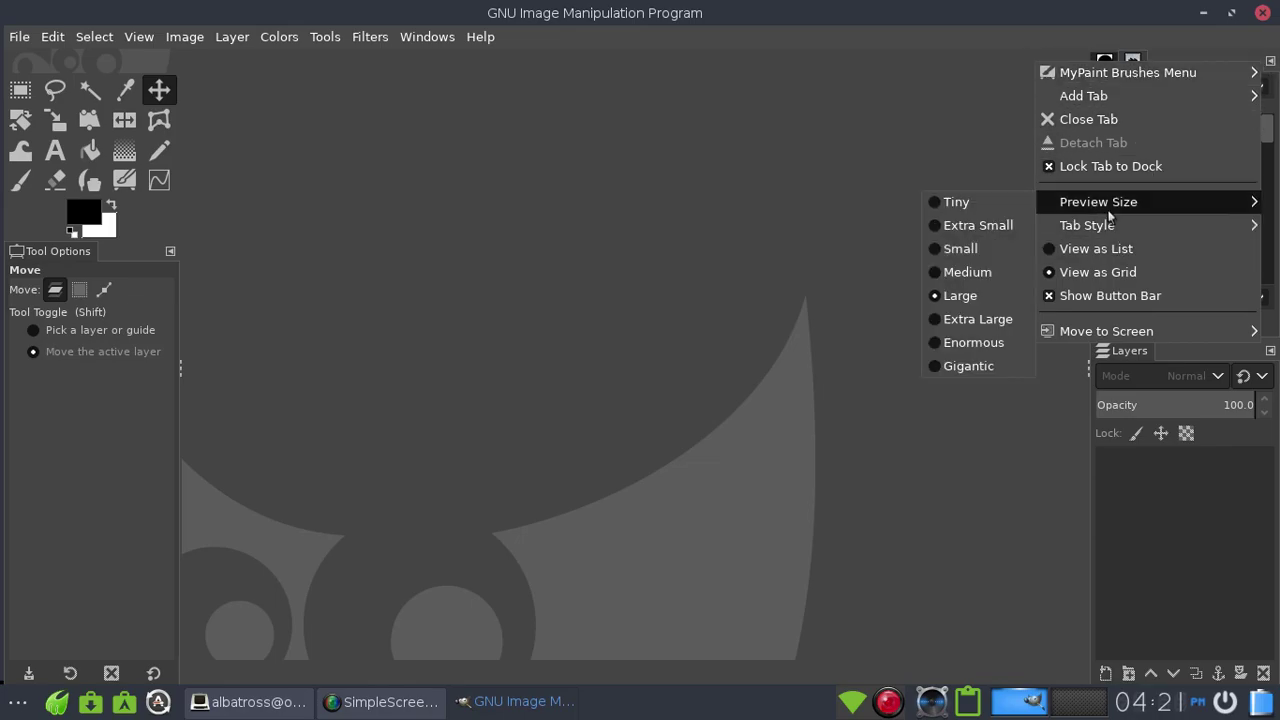
- Set the brushes panel's Preview Size to Large
click(1000, 271)
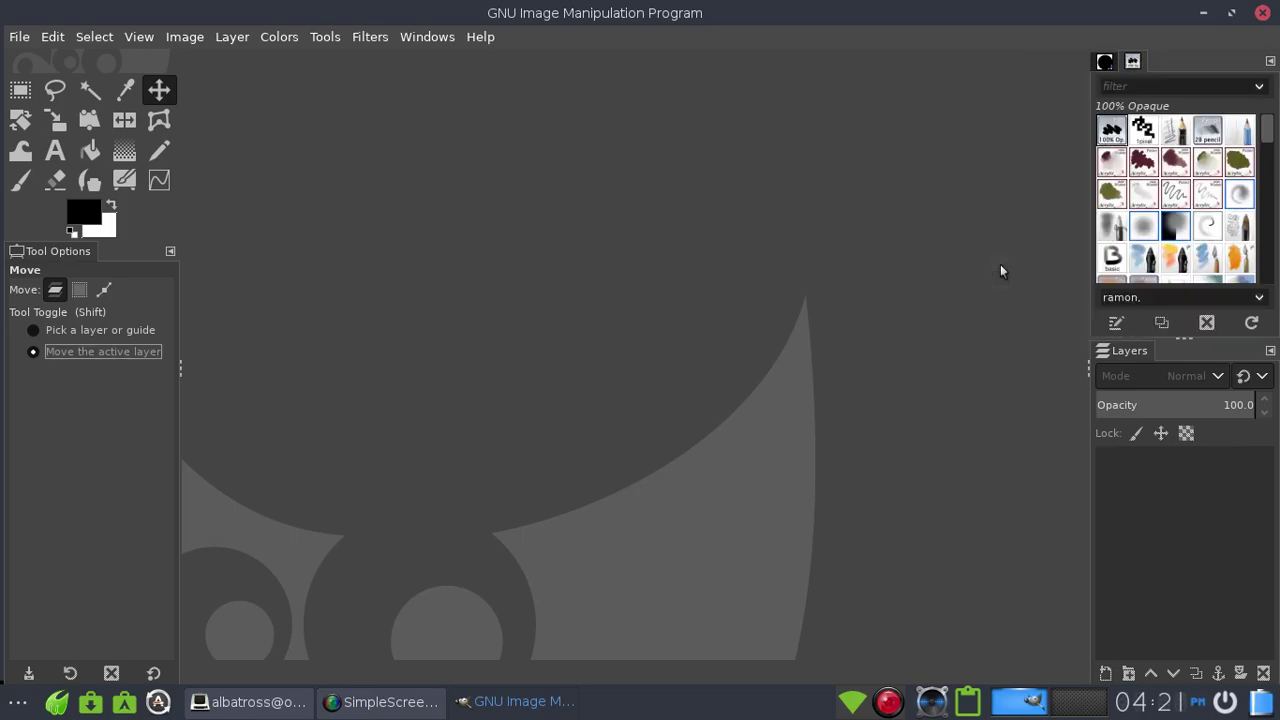
click(1266, 62)
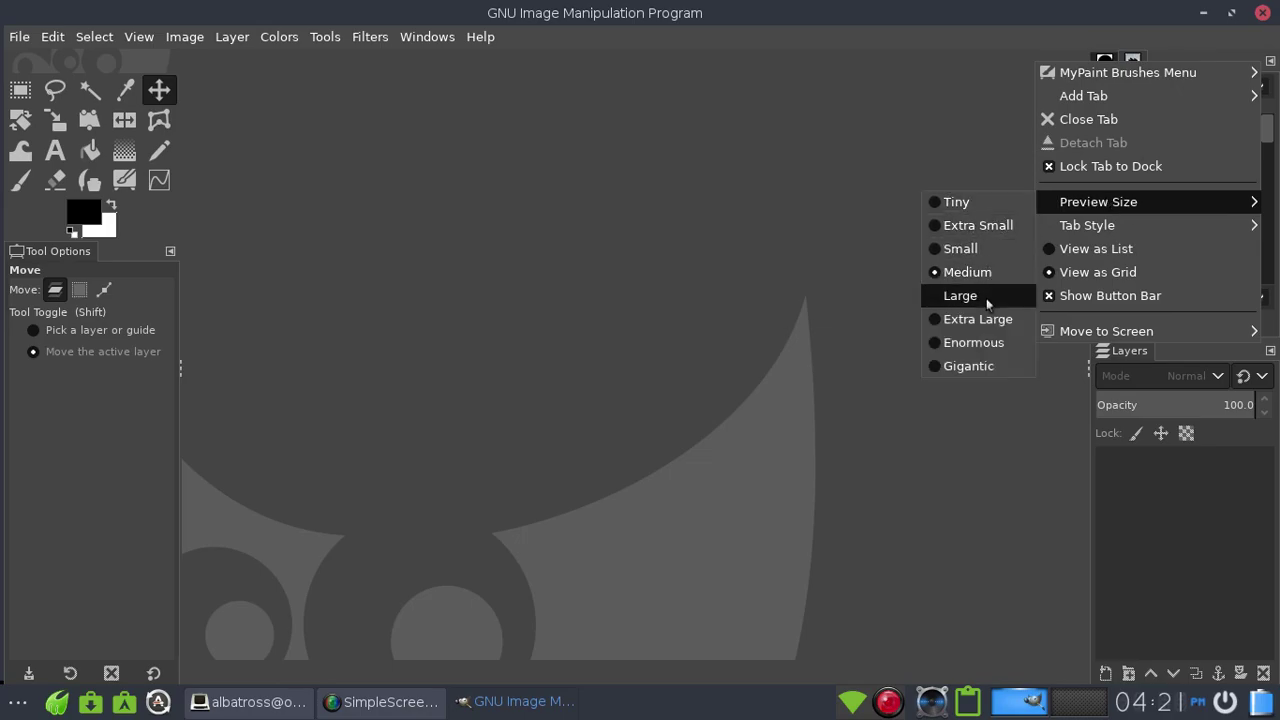
click(987, 300)
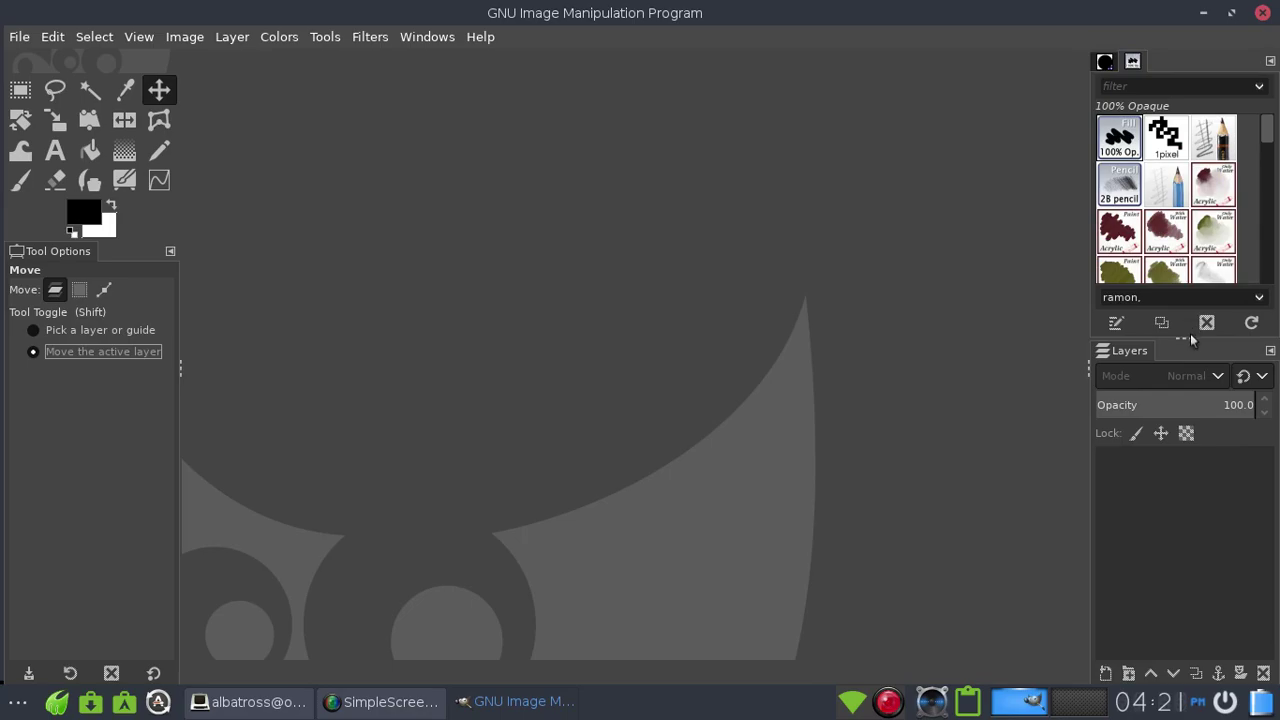
click(1270, 351)
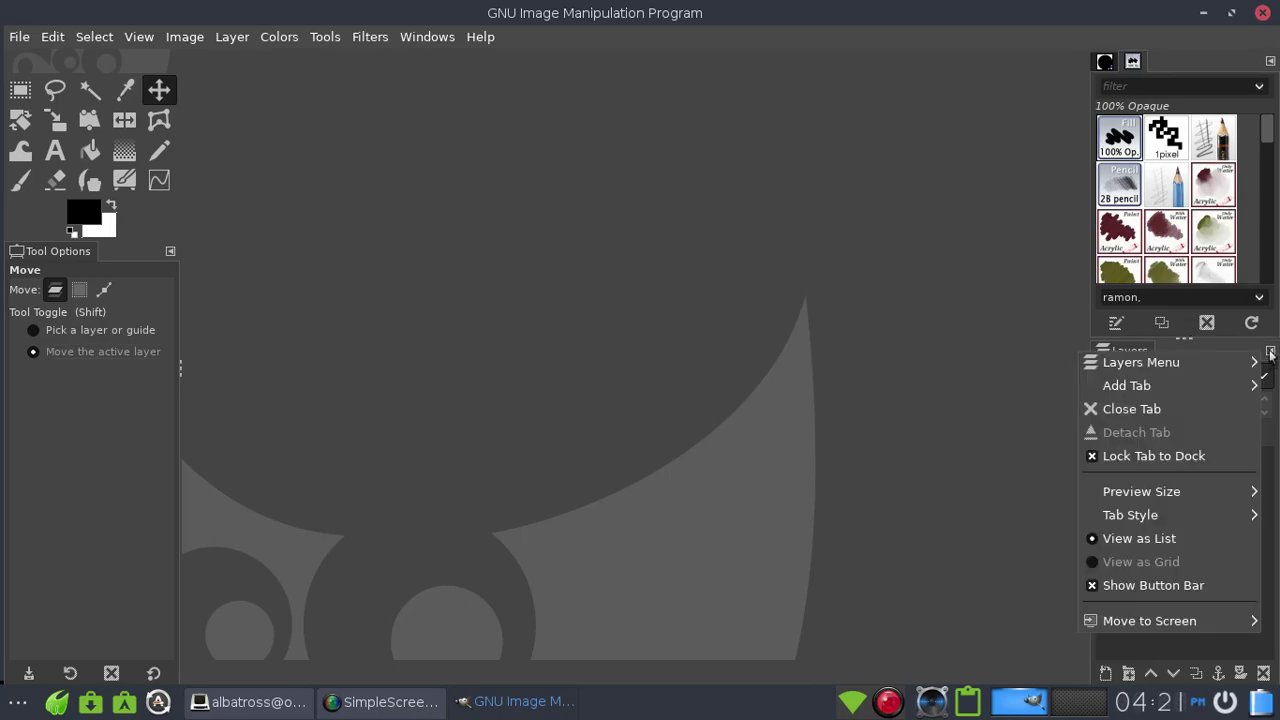
key(Escape)
click(1270, 61)
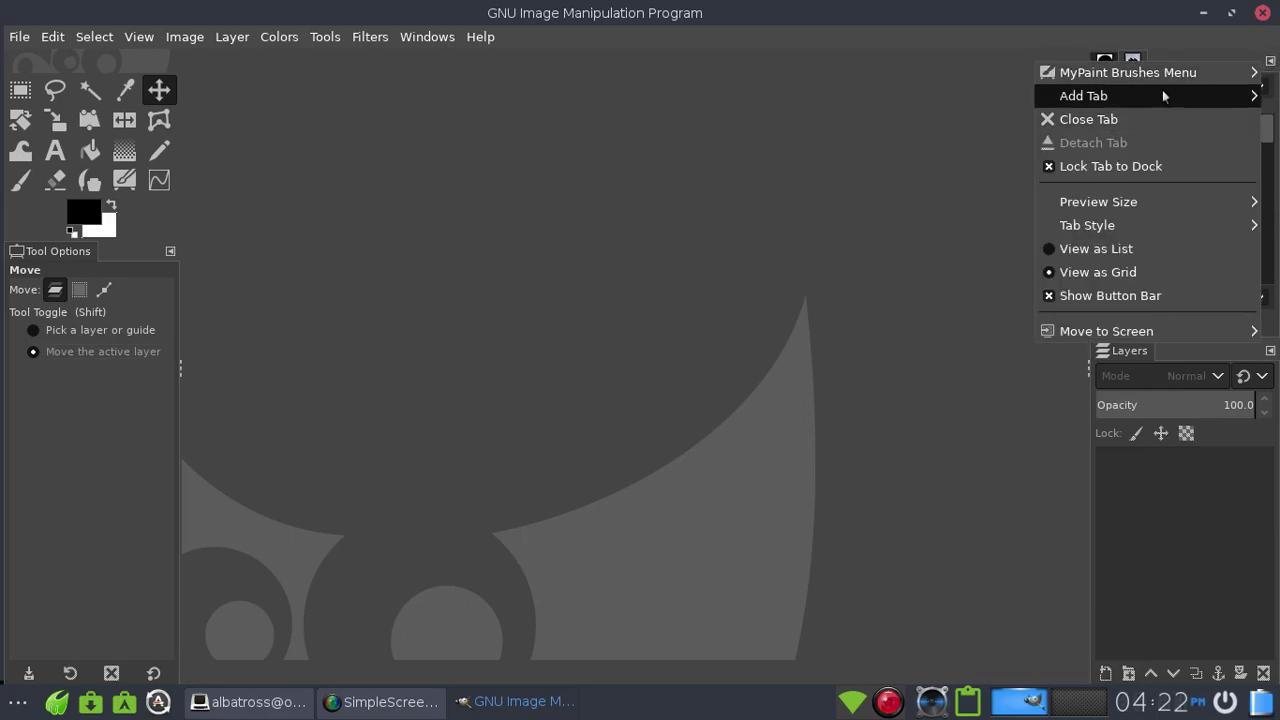
mouse_move(1100, 96)
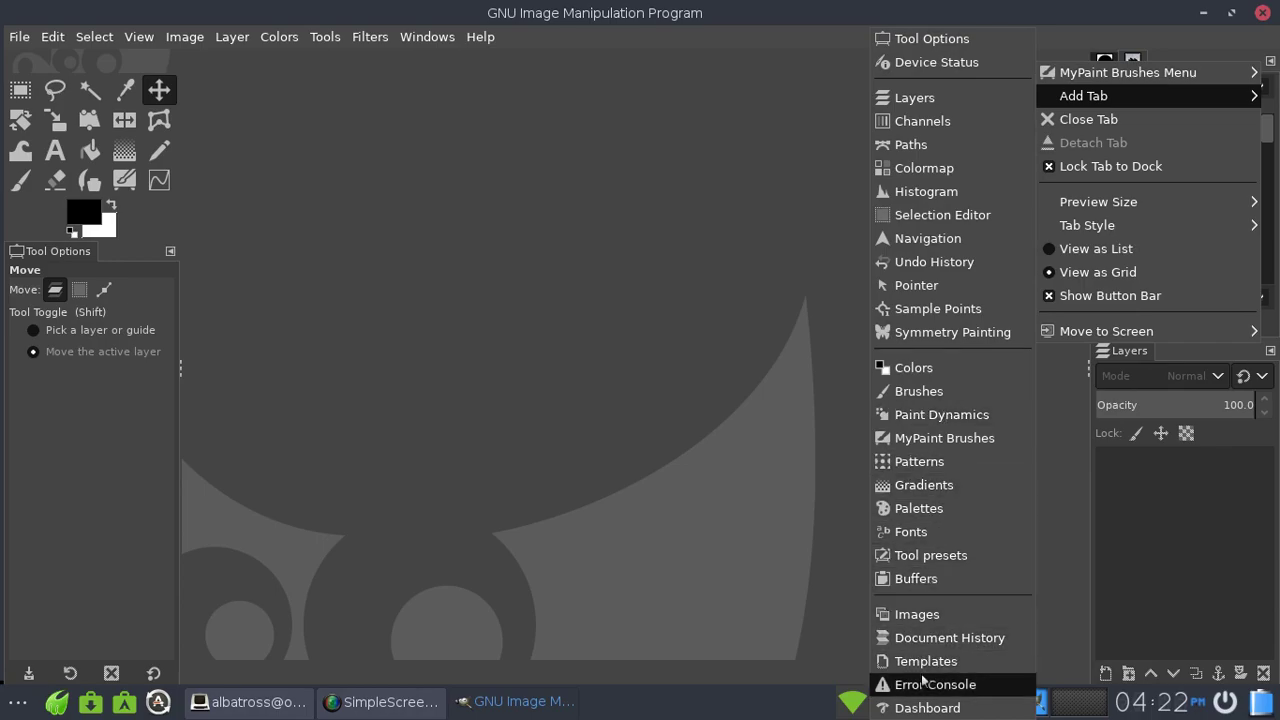
- Add an FG/BG Color tab, cycle through its selector views, then detach and close it
click(940, 368)
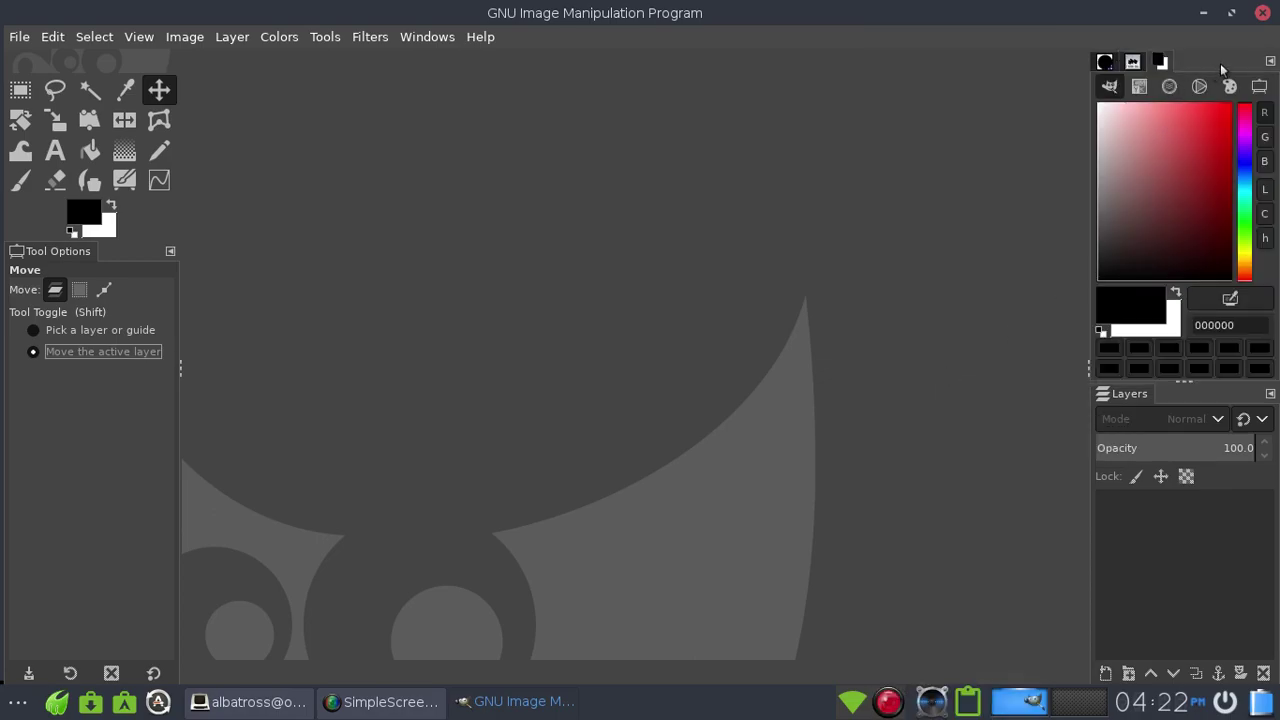
click(1146, 88)
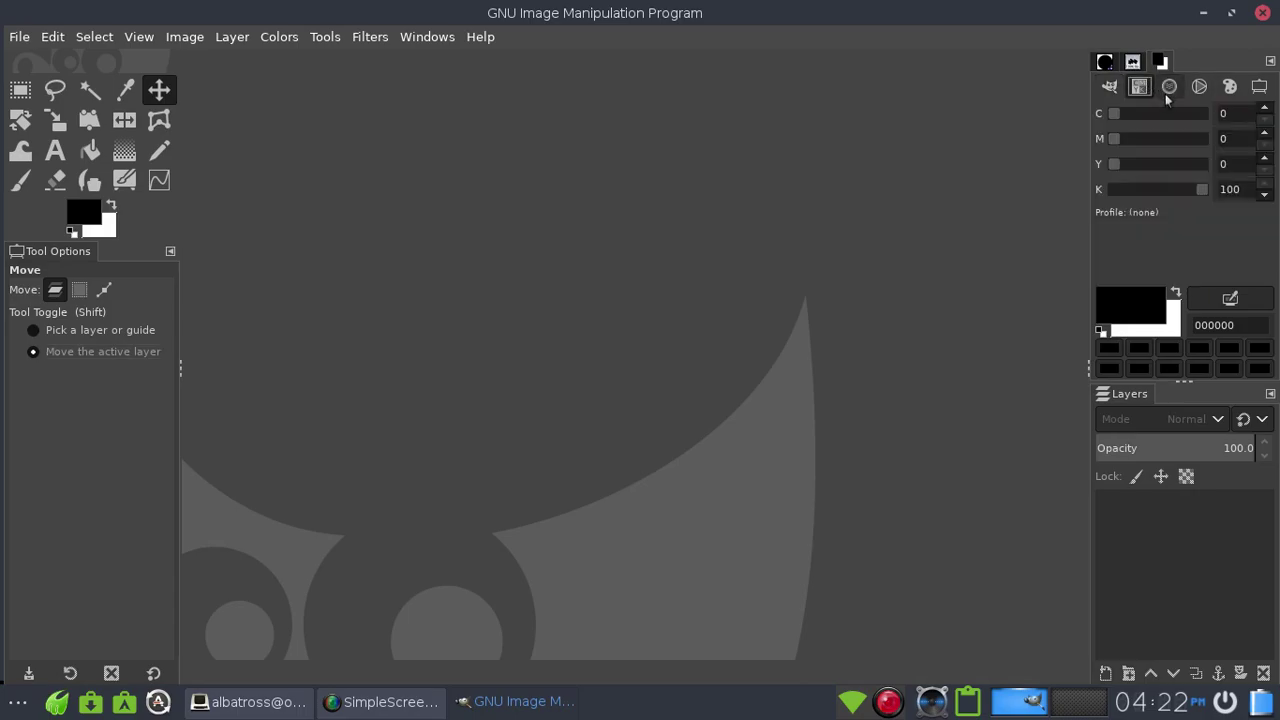
click(1168, 87)
click(1200, 87)
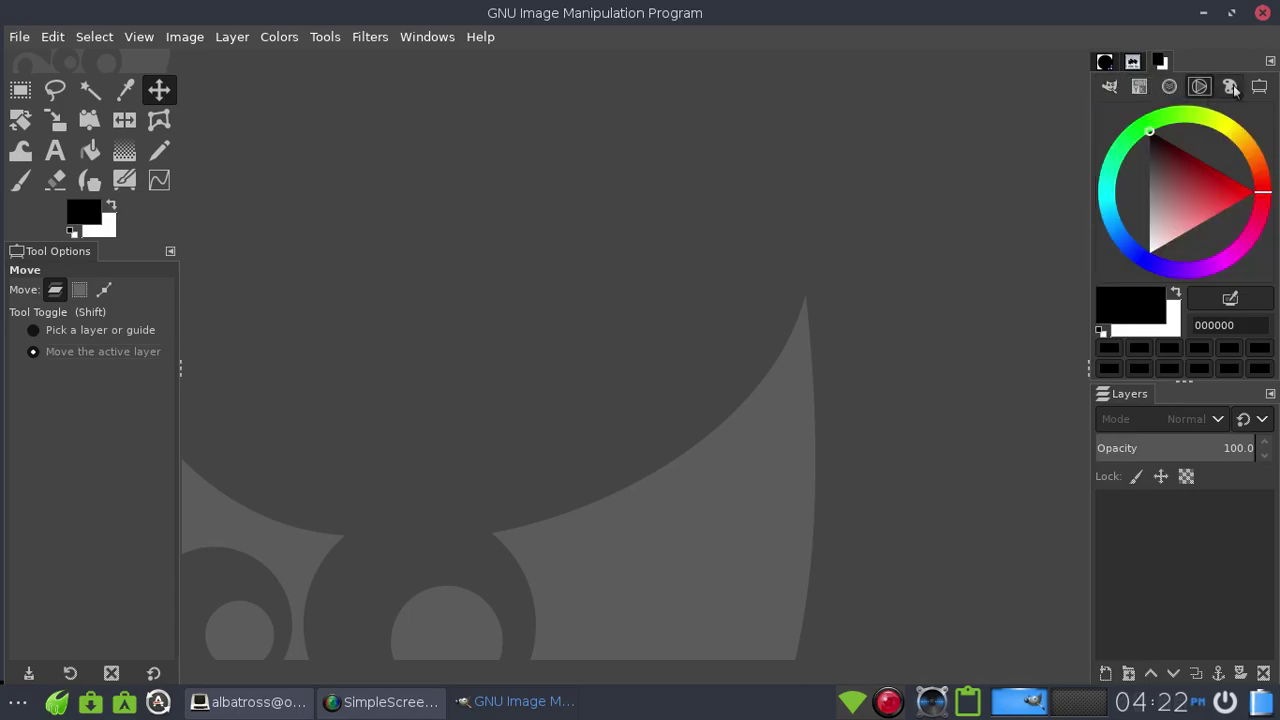
click(1232, 88)
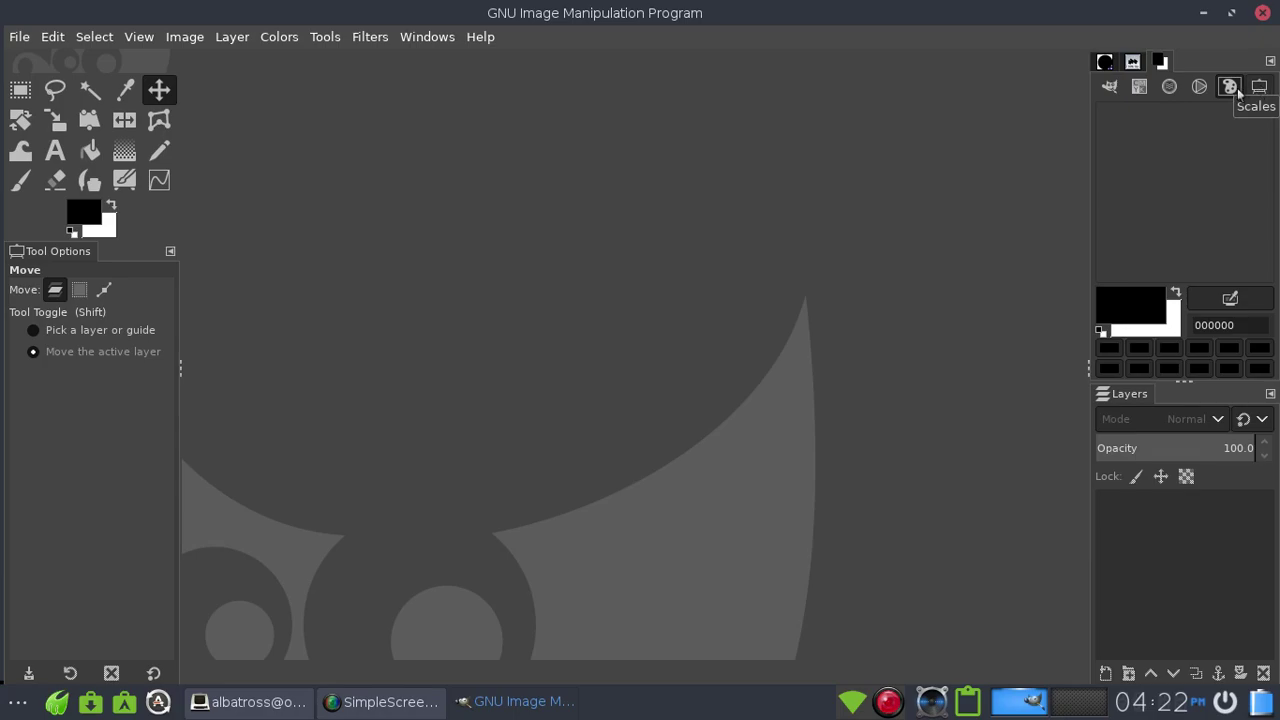
click(1169, 87)
click(1141, 87)
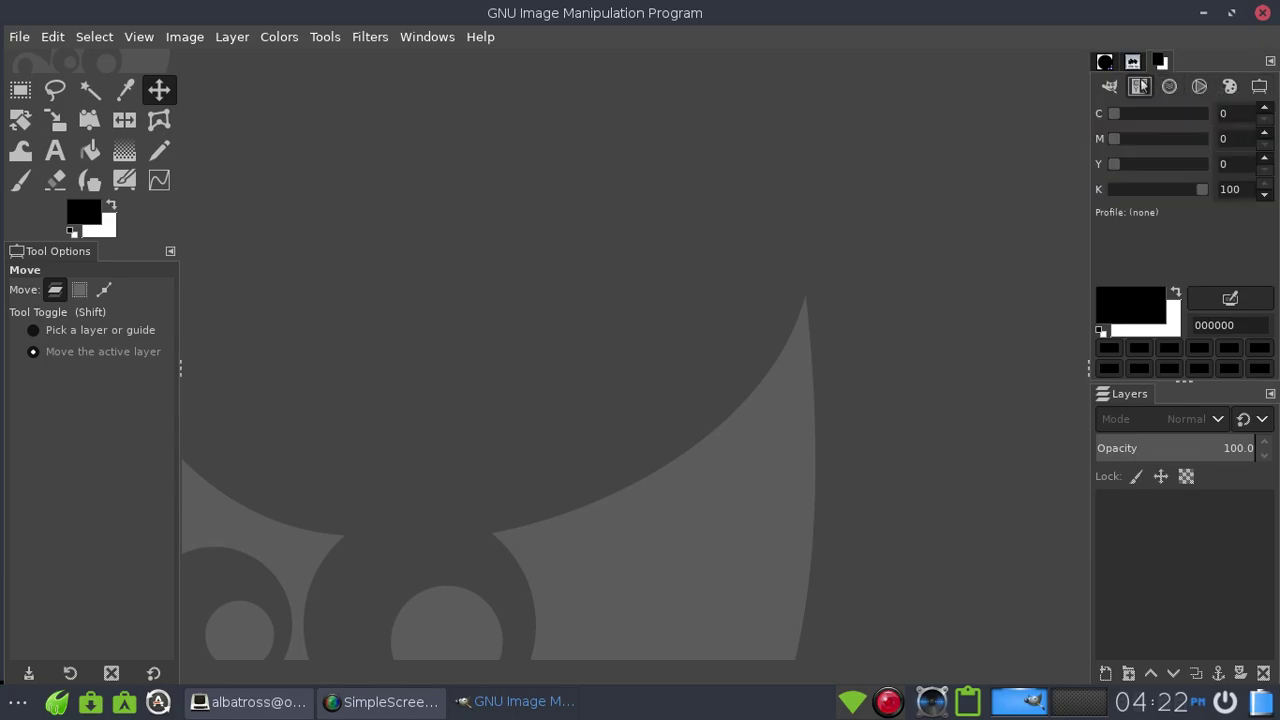
click(1169, 87)
click(1199, 87)
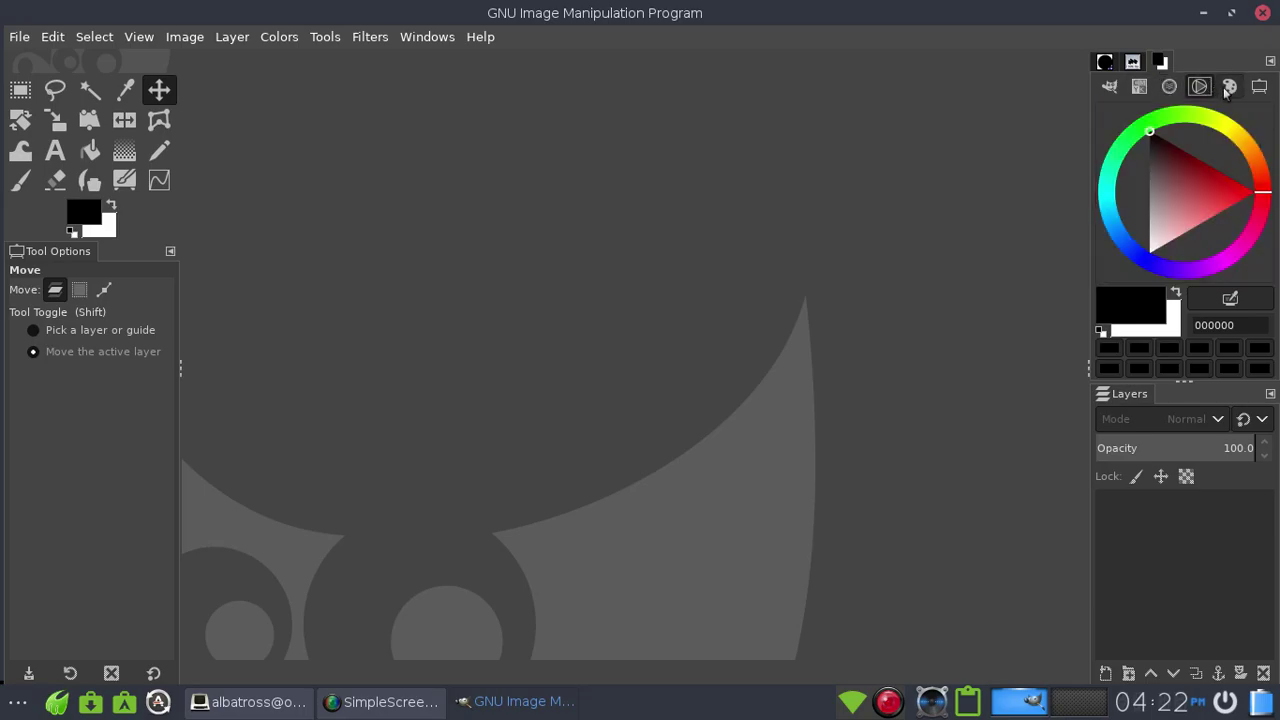
click(1228, 87)
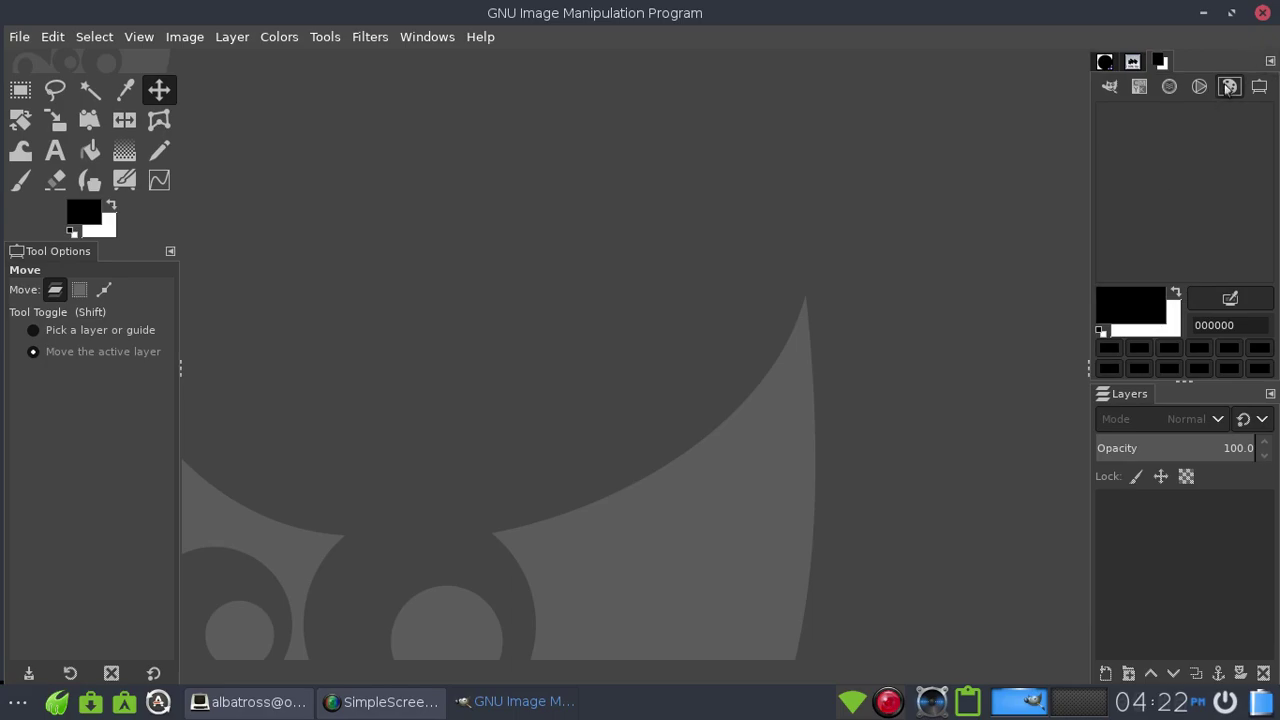
drag(1160, 60, 865, 196)
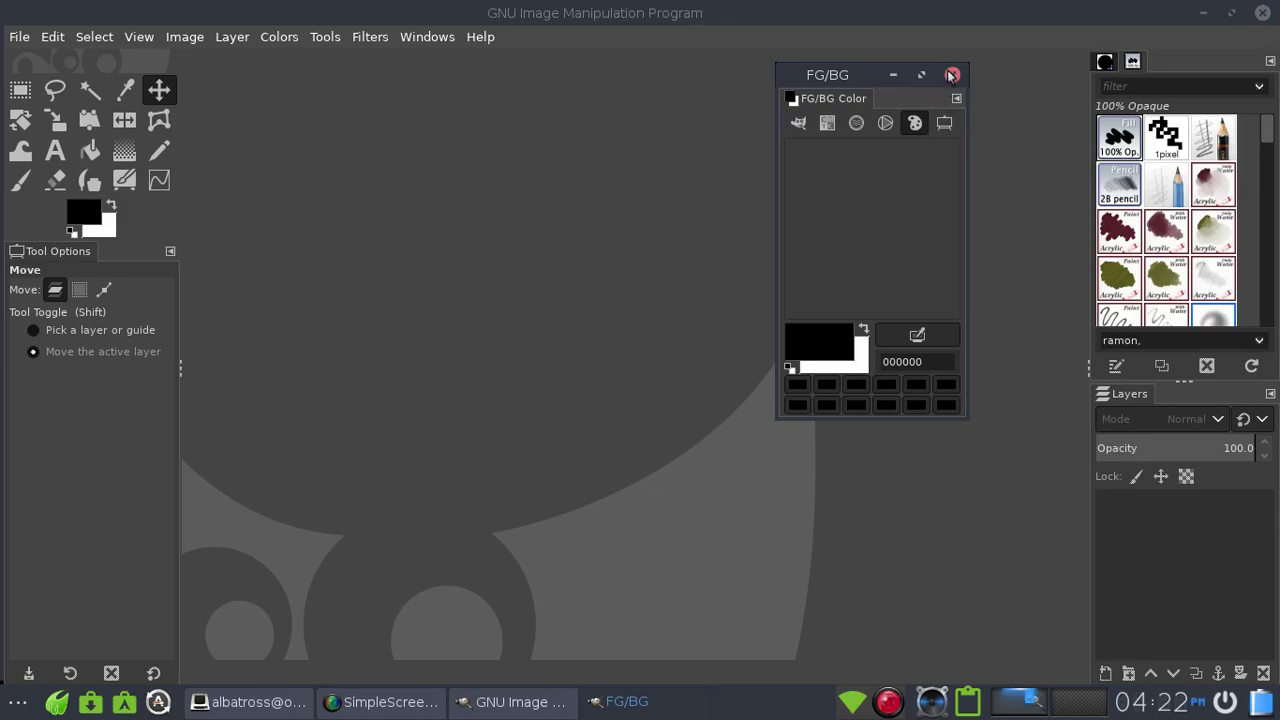
click(952, 75)
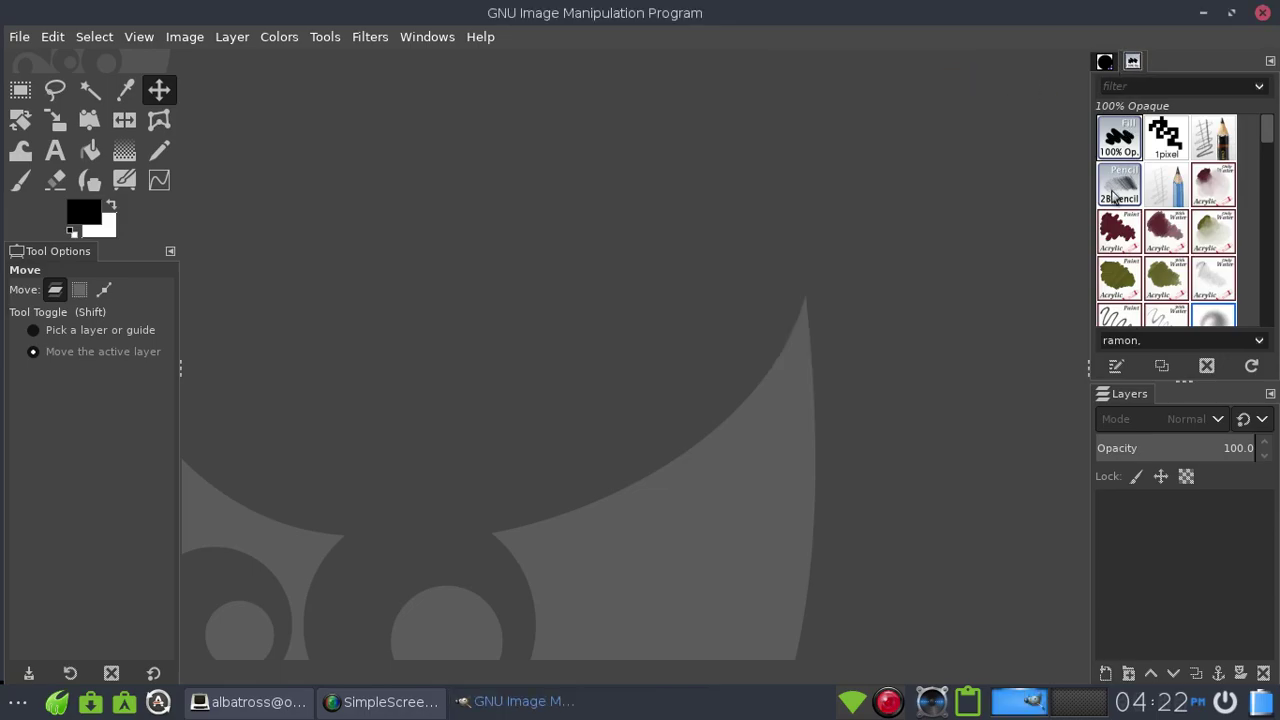
- Add a Palettes tab to the upper-right dock and open Grays (32) in the Palette Editor
click(1270, 61)
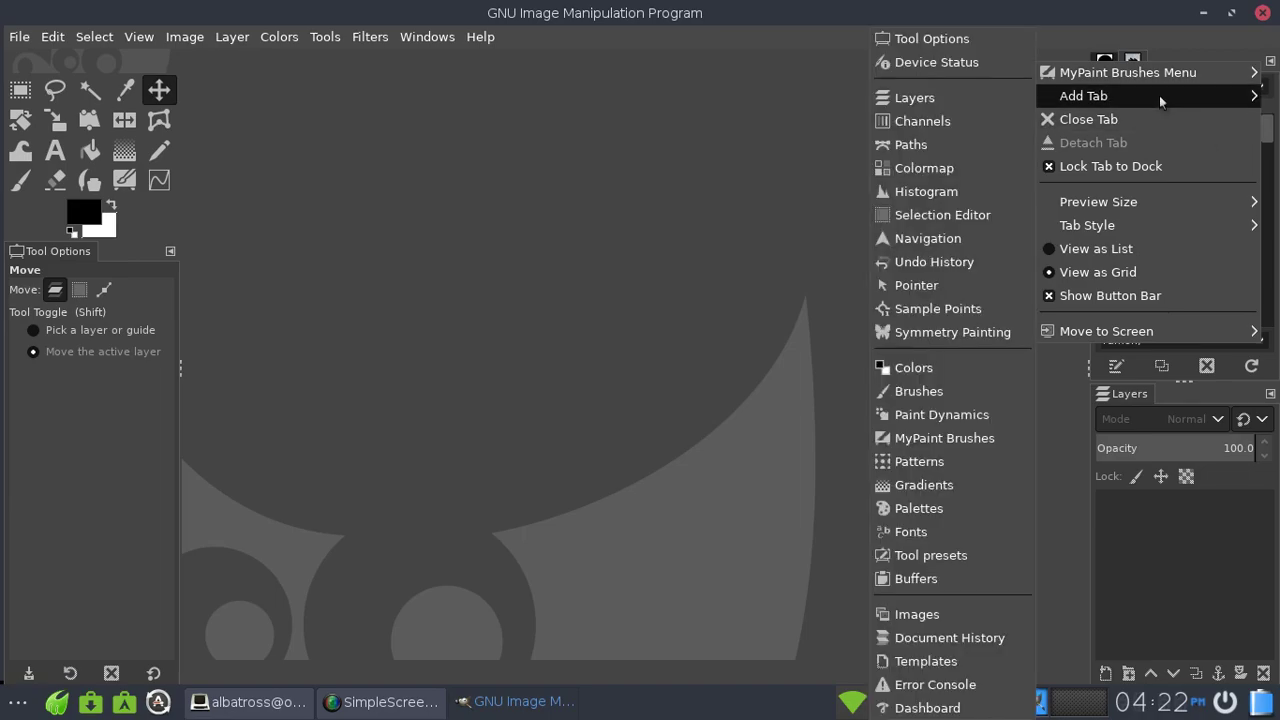
click(912, 509)
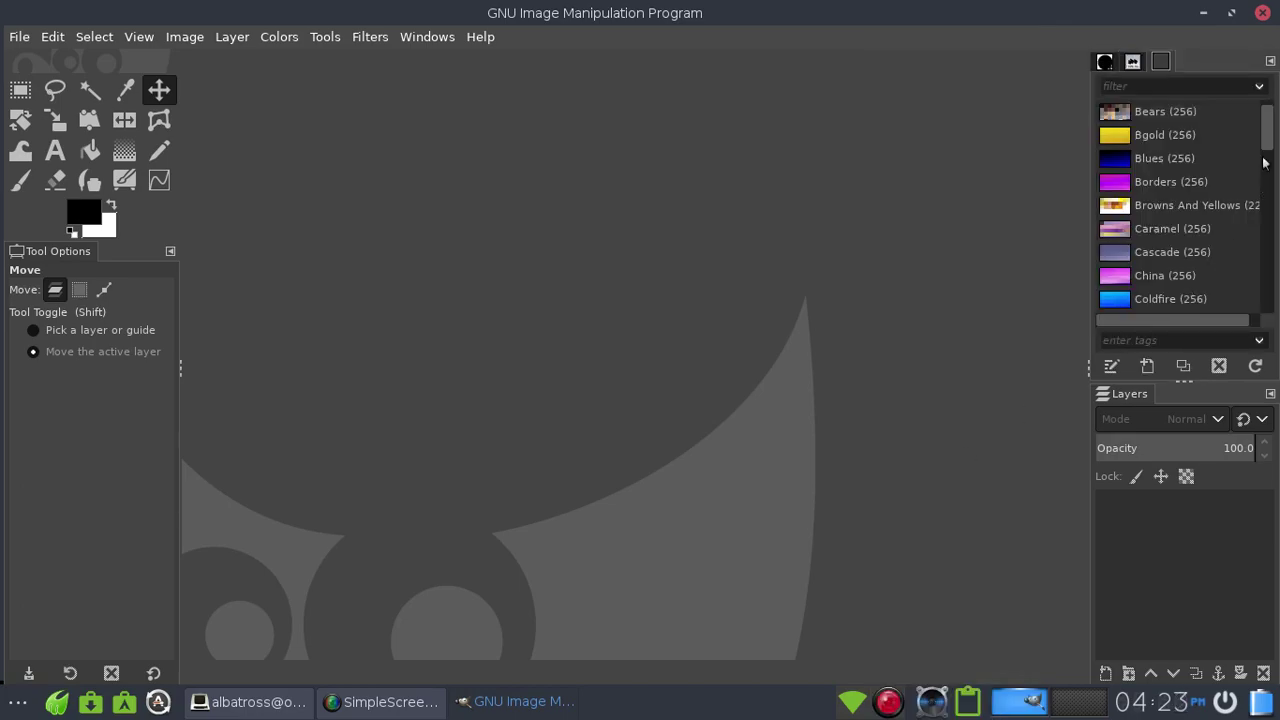
mouse_move(1268, 143)
mouse_down()
mouse_move(1268, 319)
mouse_move(1255, 140)
mouse_move(1245, 246)
mouse_move(1248, 222)
mouse_up()
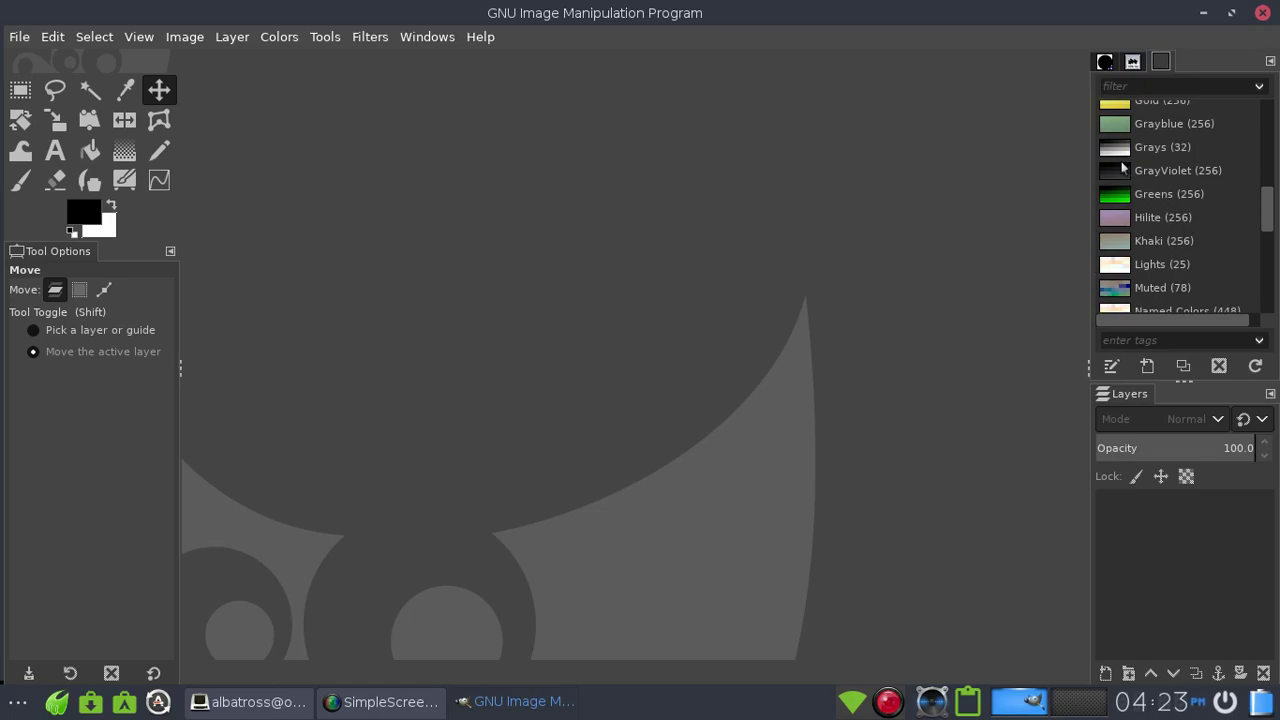
click(1122, 150)
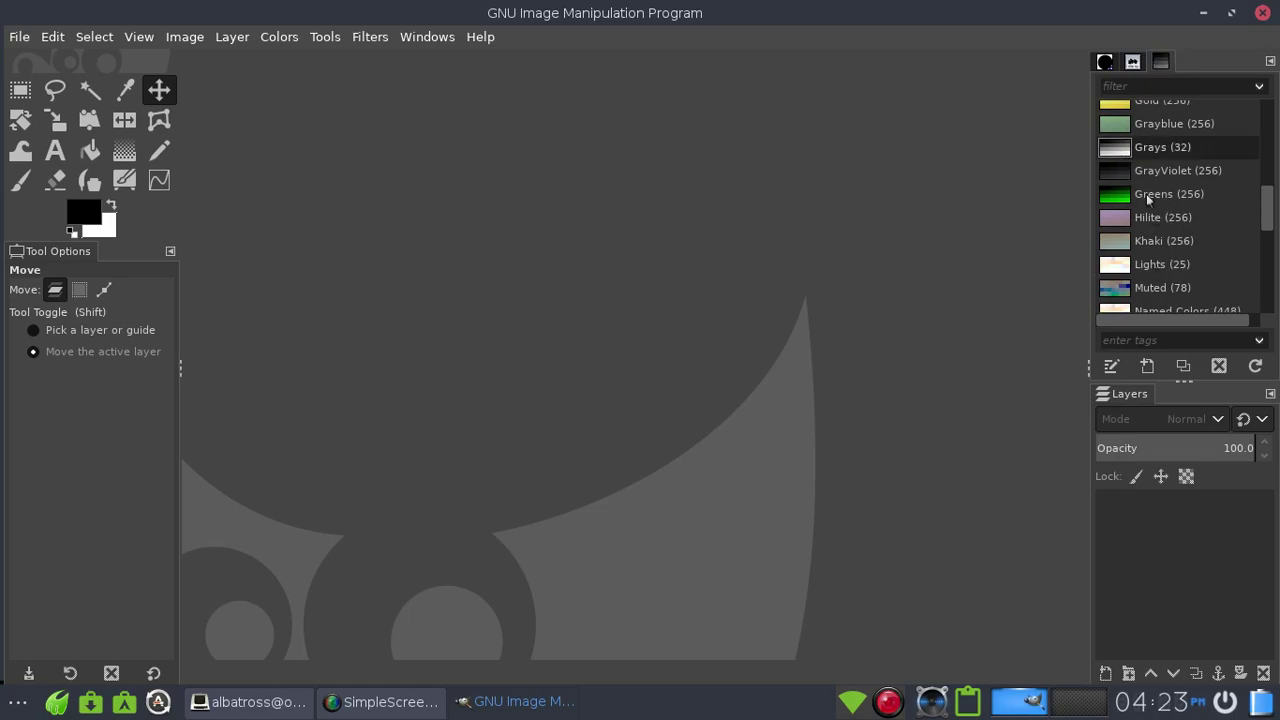
double_click(1120, 150)
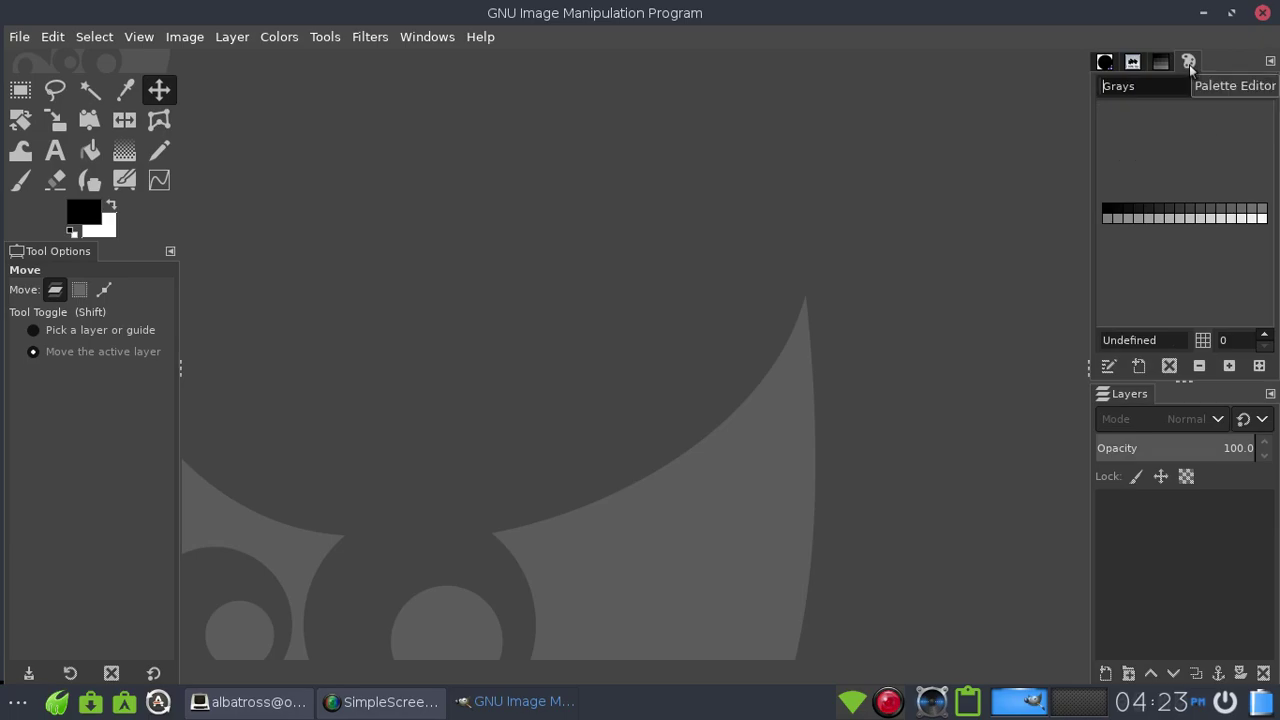
- Move the Palette Editor tab into the lower dock next to the Layers tab
drag(1190, 67, 1205, 397)
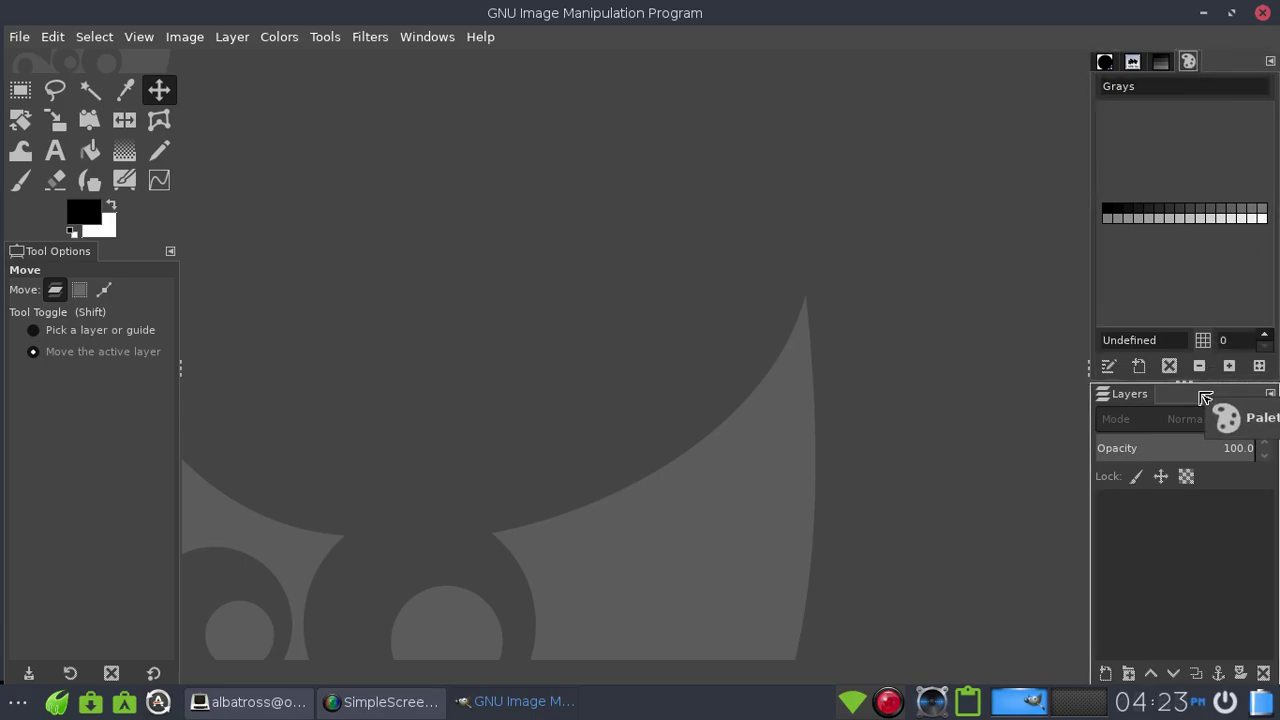
drag(1205, 397, 1197, 389)
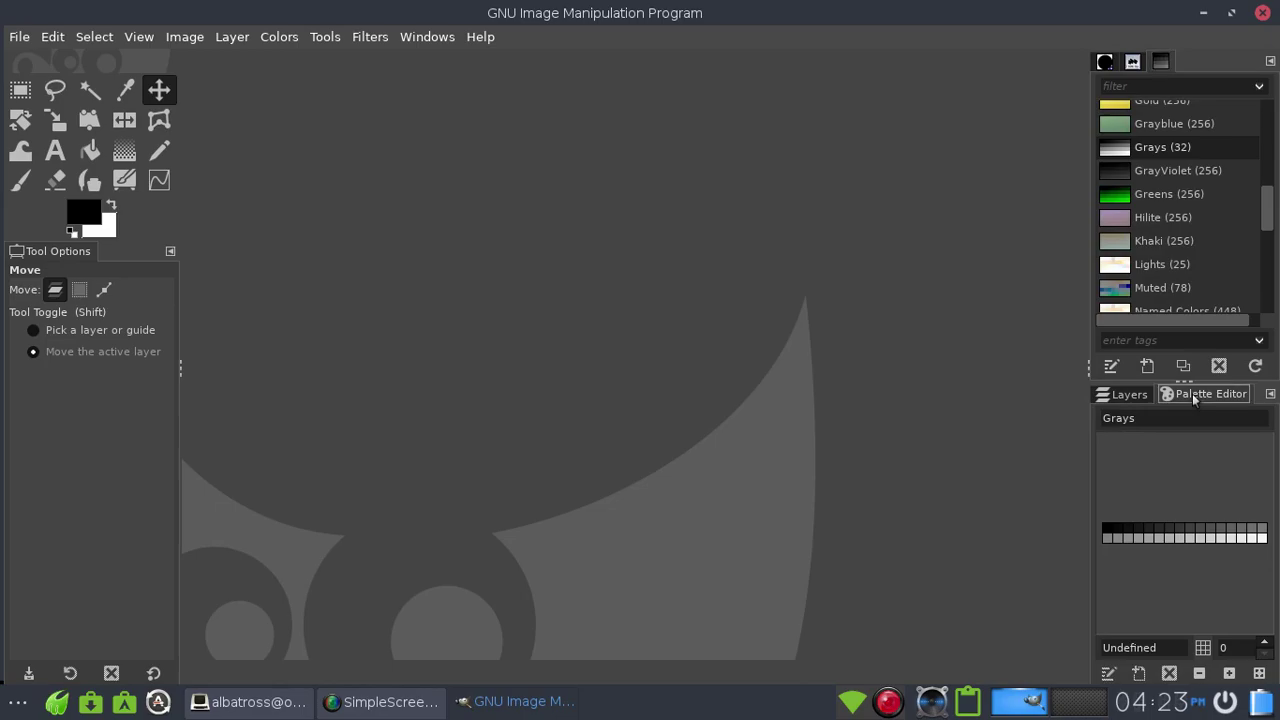
right_click(1192, 393)
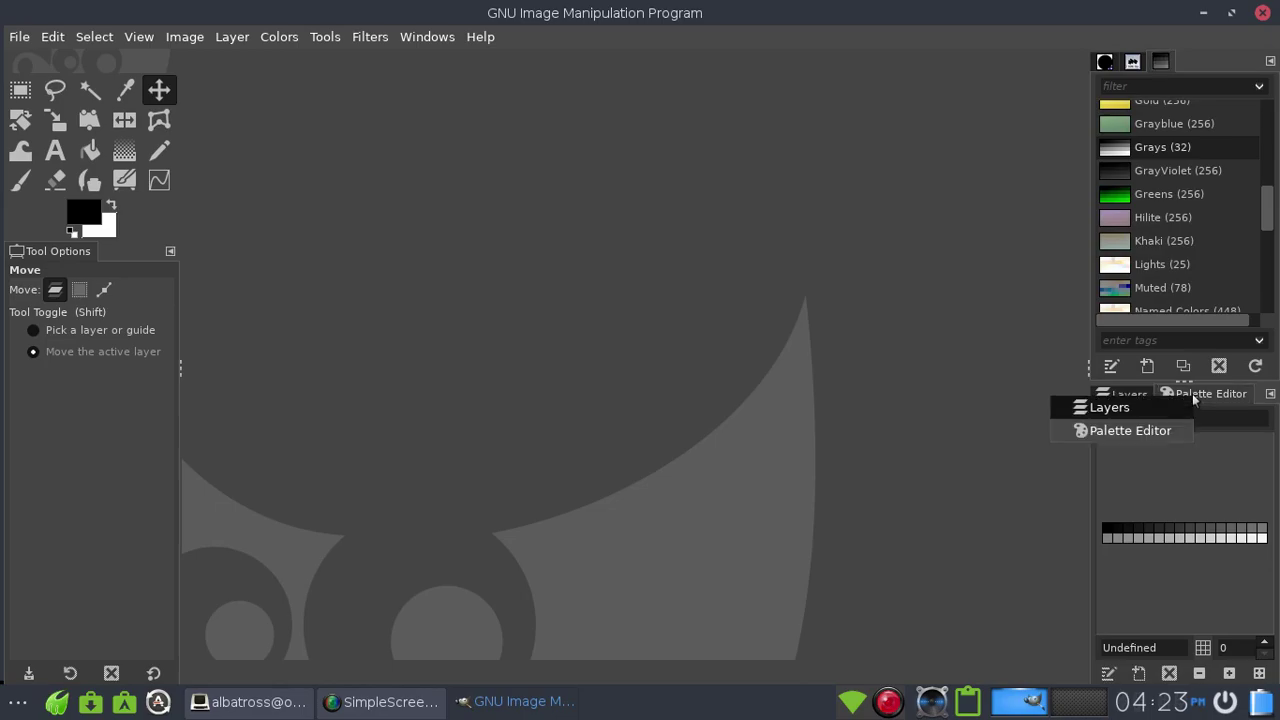
click(1270, 393)
click(1270, 393)
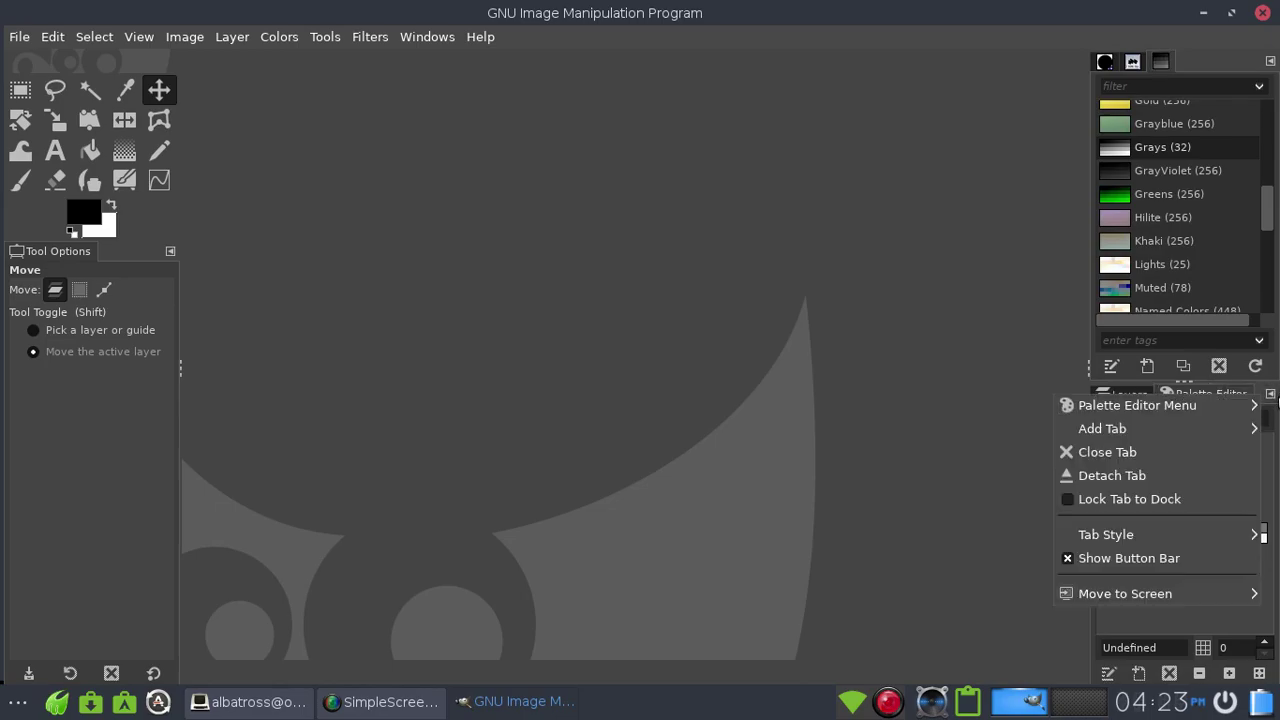
click(1101, 497)
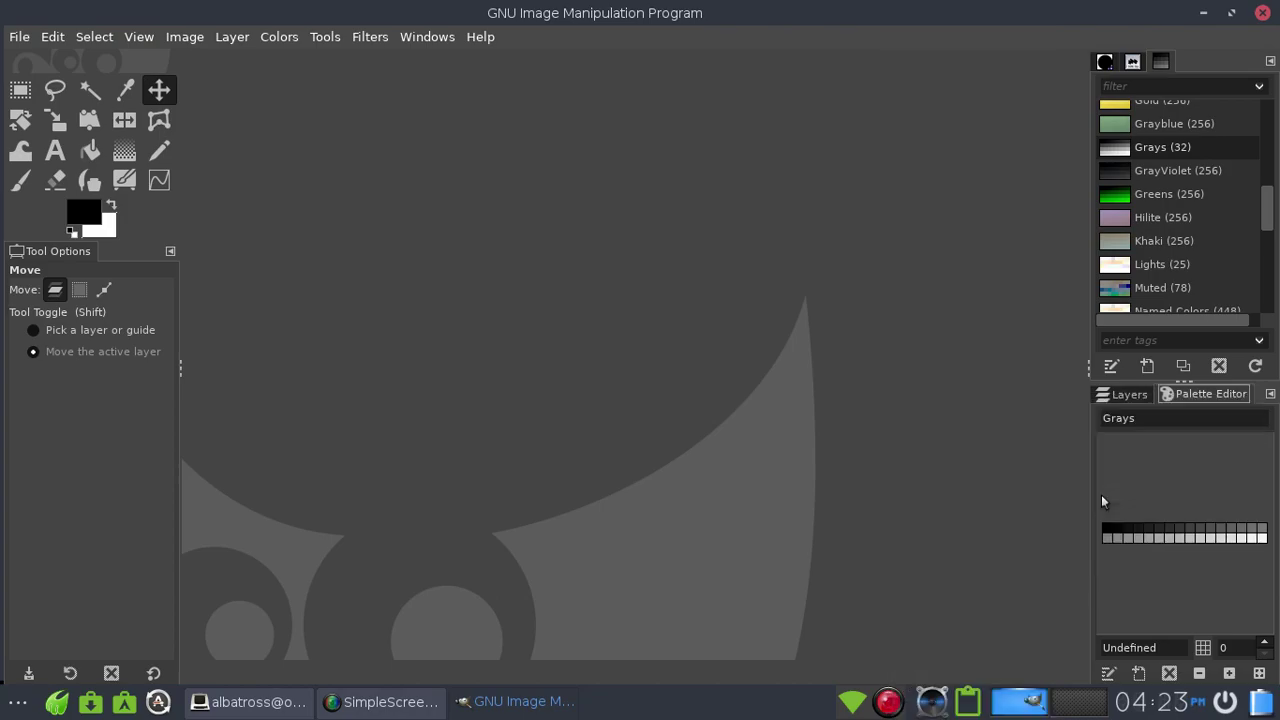
click(1270, 61)
mouse_move(1127, 96)
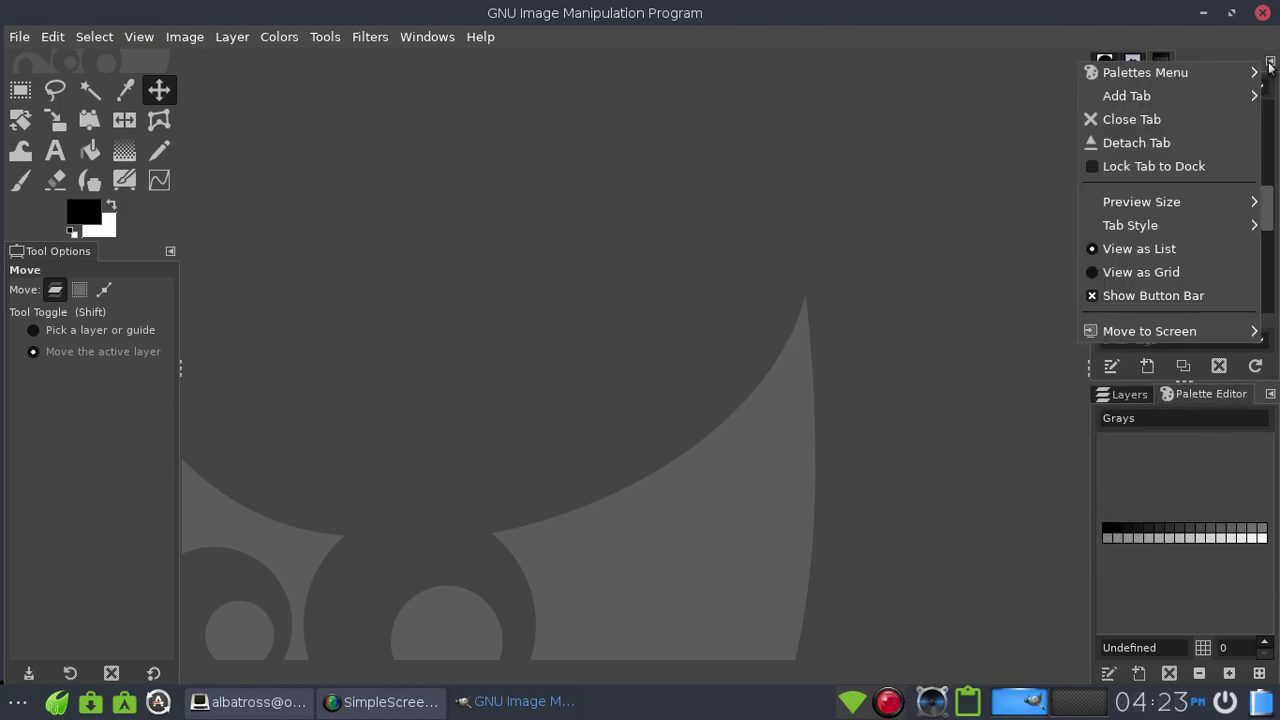
click(1165, 168)
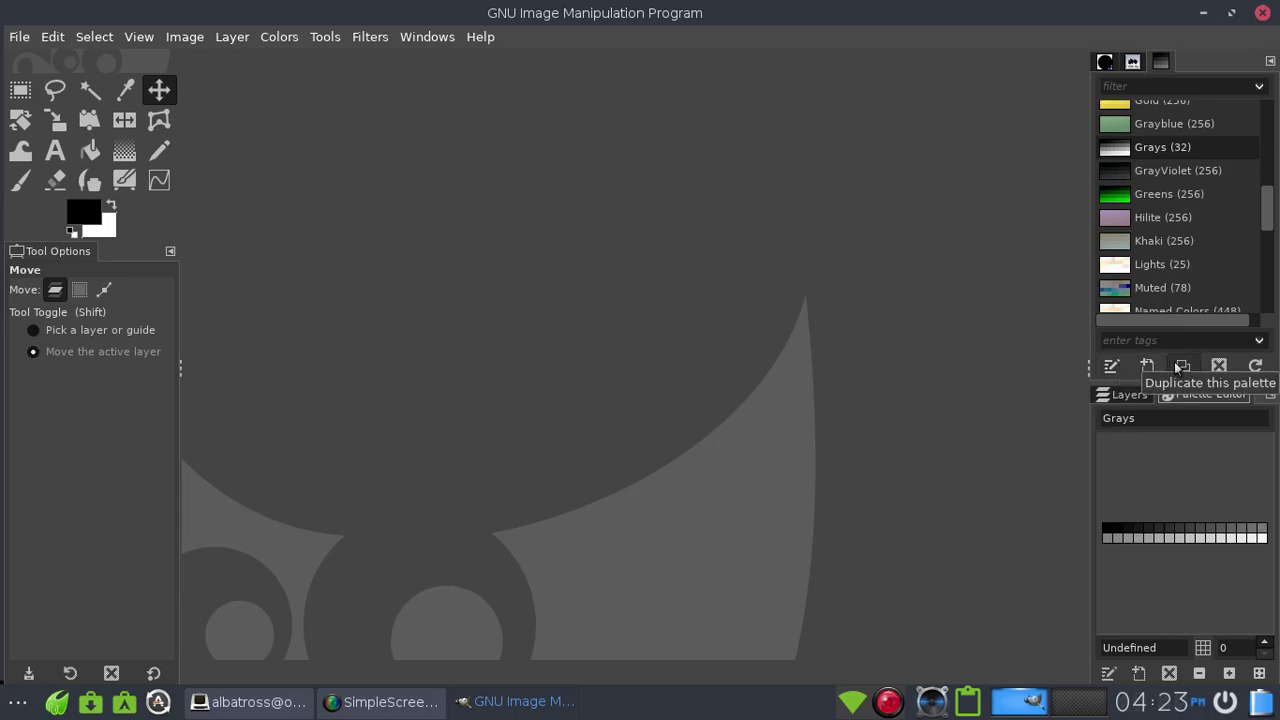
- Create an Untitled palette, preview Browns And Yellows, Bears, Grayblue and Grays, then select Untitled
click(1155, 368)
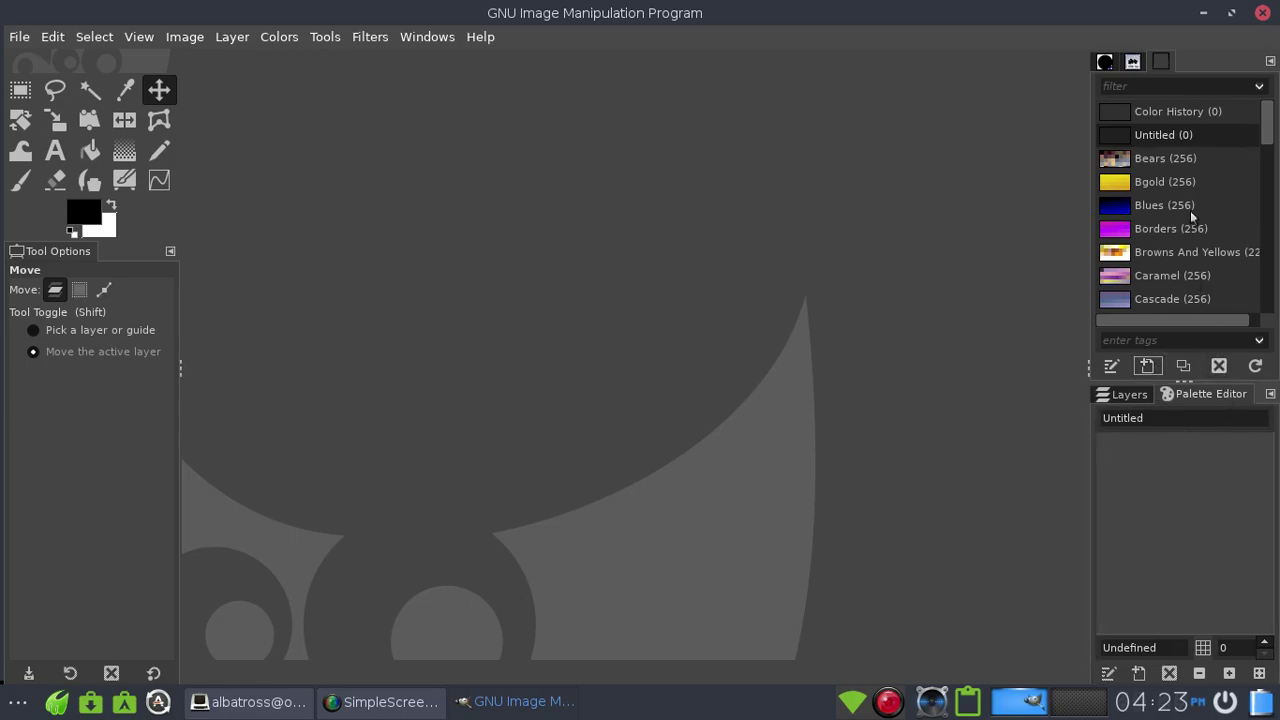
click(1250, 258)
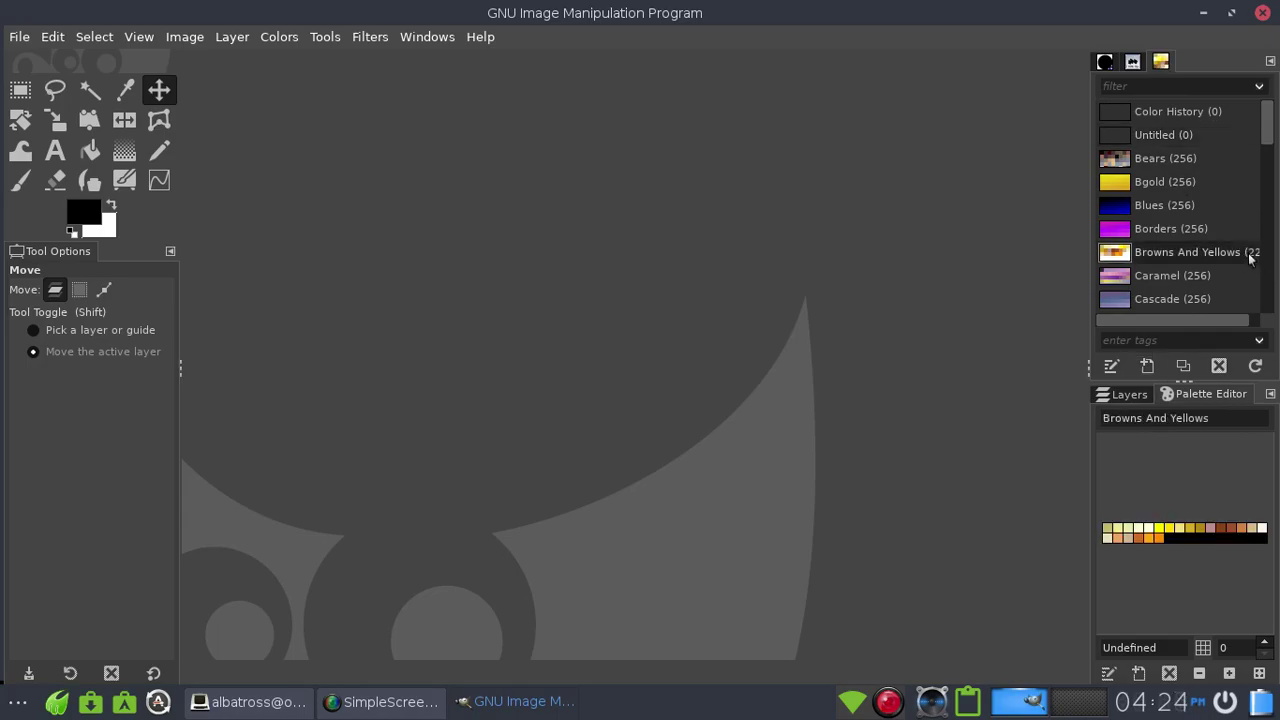
click(1250, 292)
click(1158, 255)
click(1160, 158)
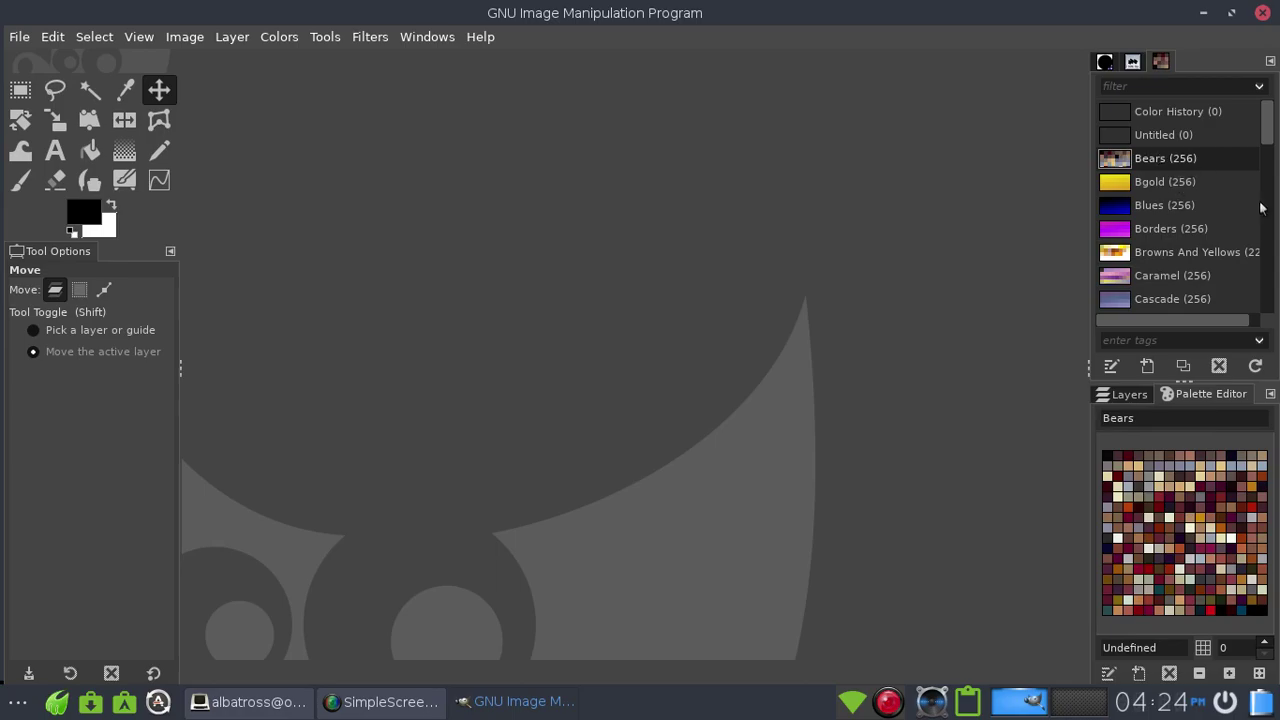
drag(1268, 113, 1278, 204)
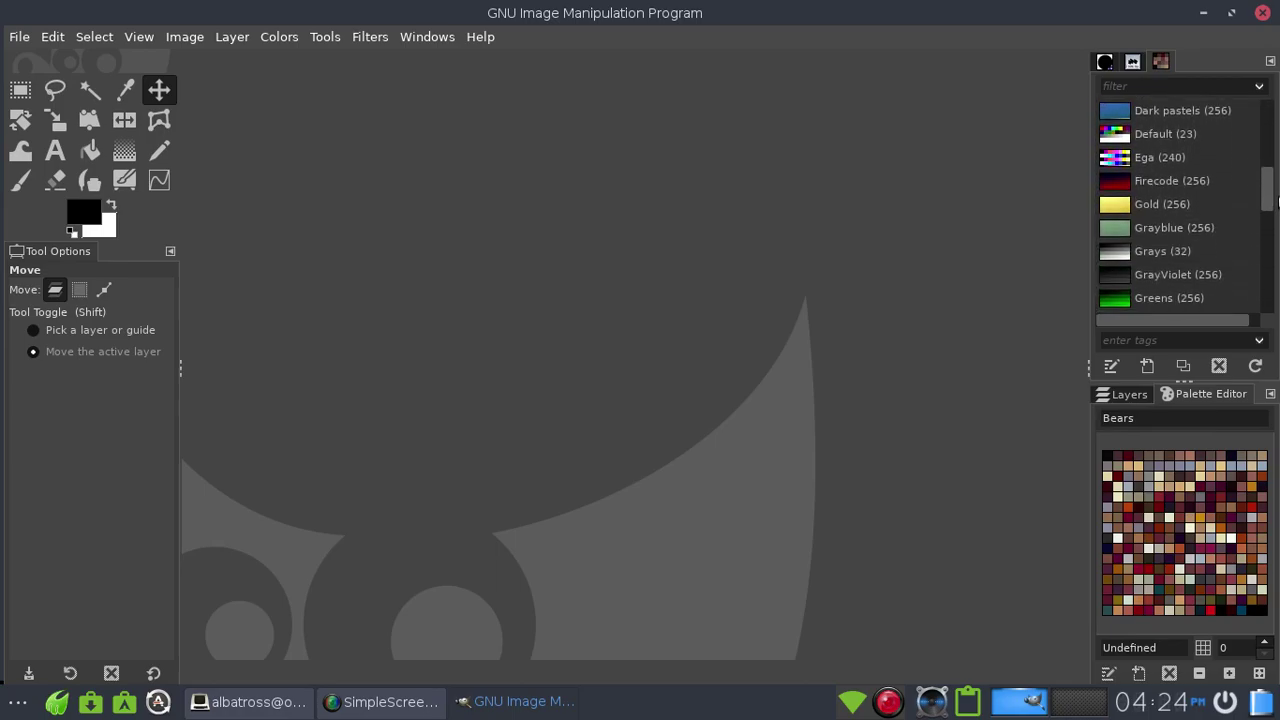
click(1226, 237)
click(1228, 250)
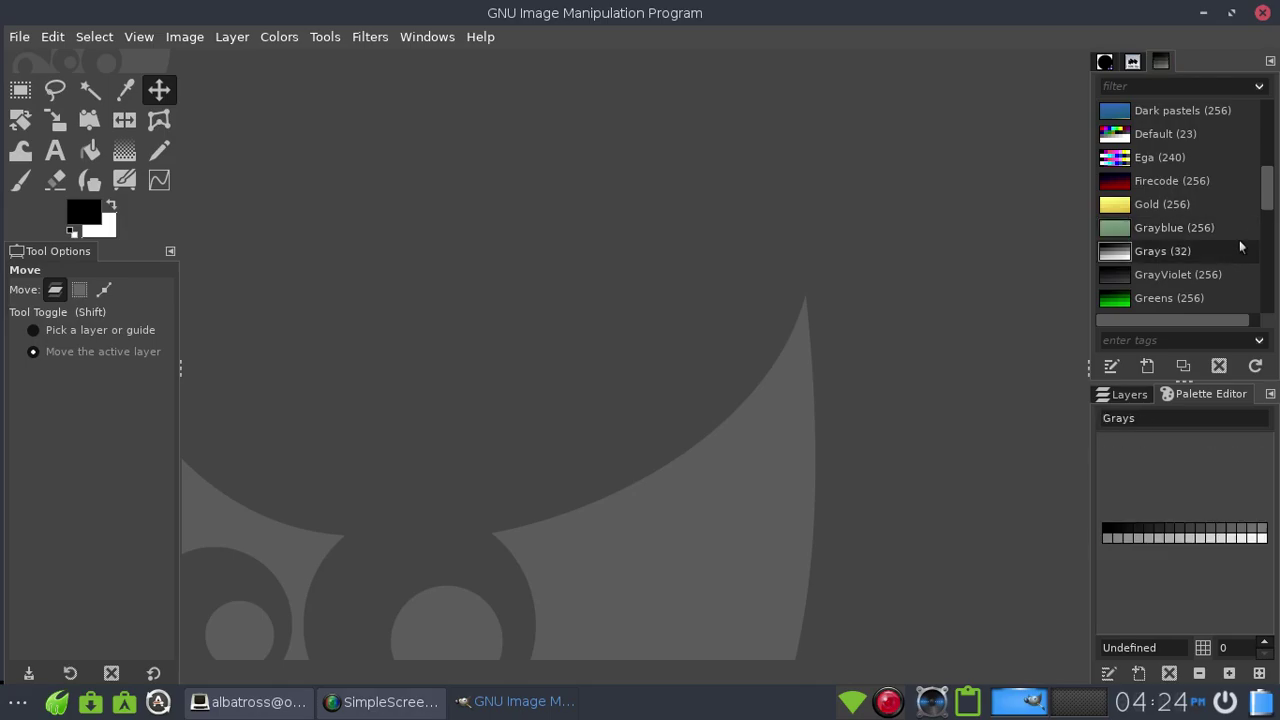
mouse_move(1270, 210)
mouse_down()
mouse_move(1278, 330)
mouse_move(1265, 123)
mouse_up()
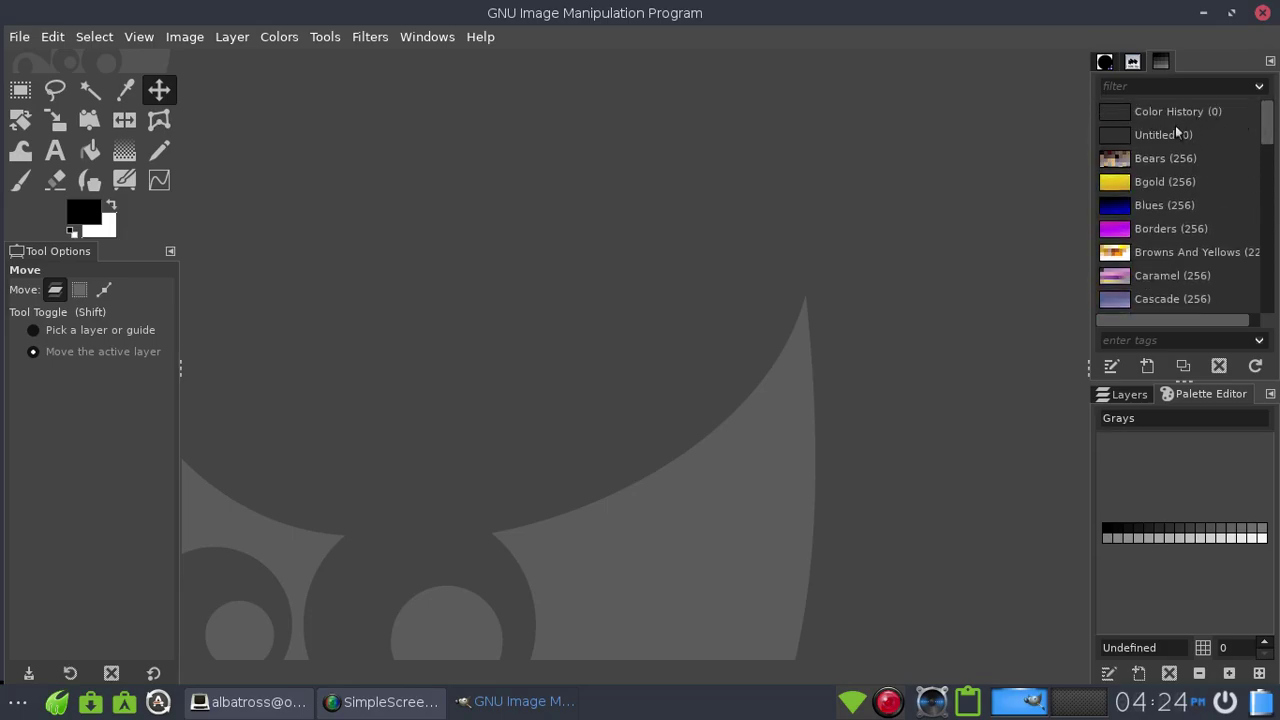
click(1177, 133)
- Cancel a stray Import Palette, then delete the Untitled palette and confirm the deletion
right_click(1177, 133)
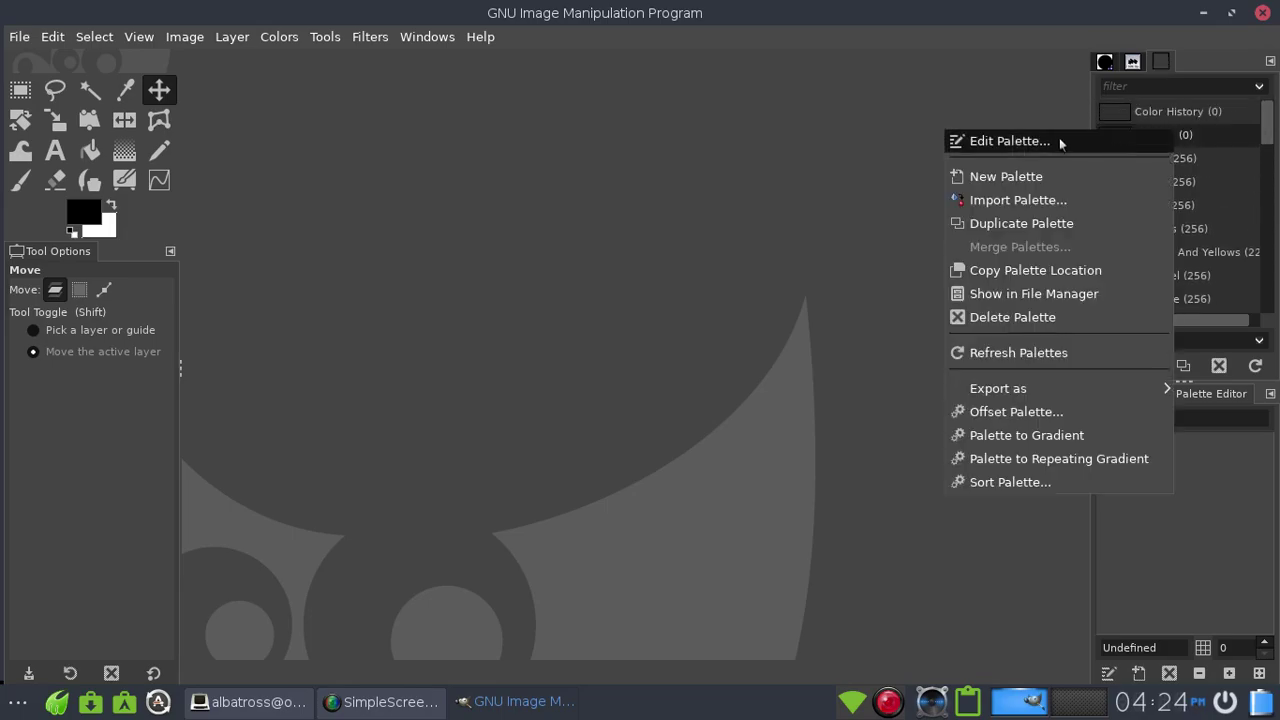
click(1012, 200)
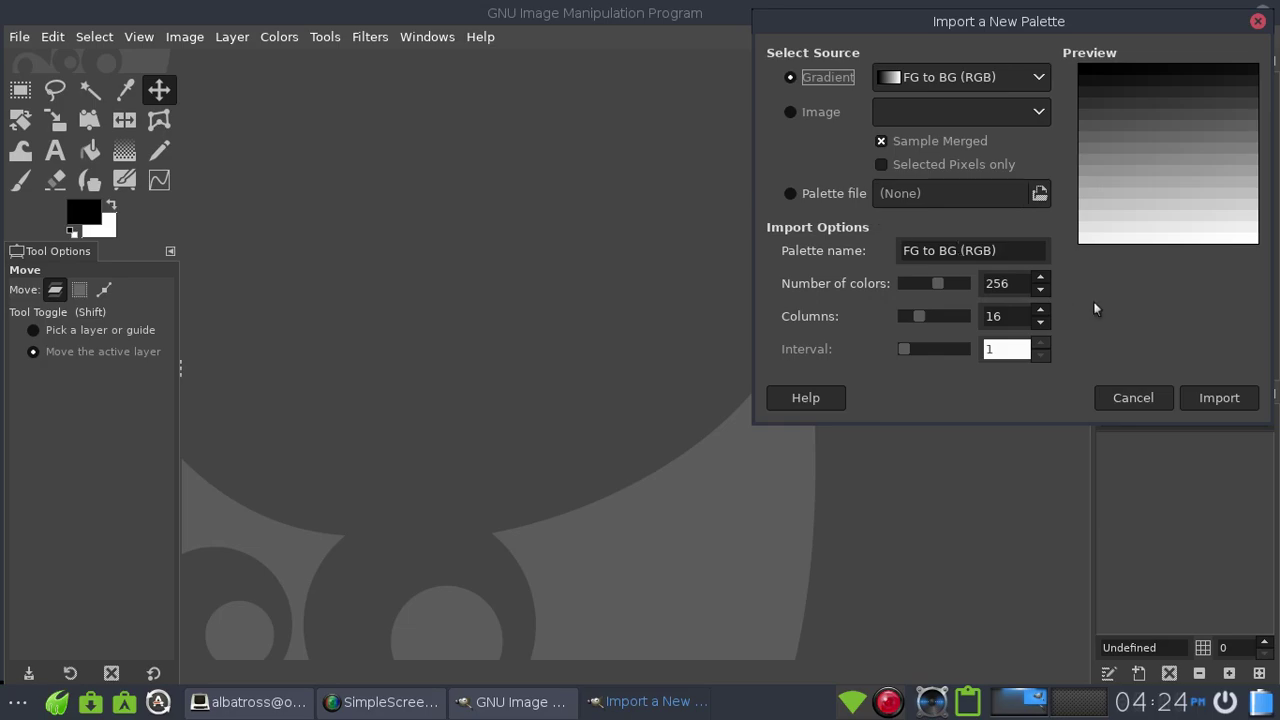
click(1165, 399)
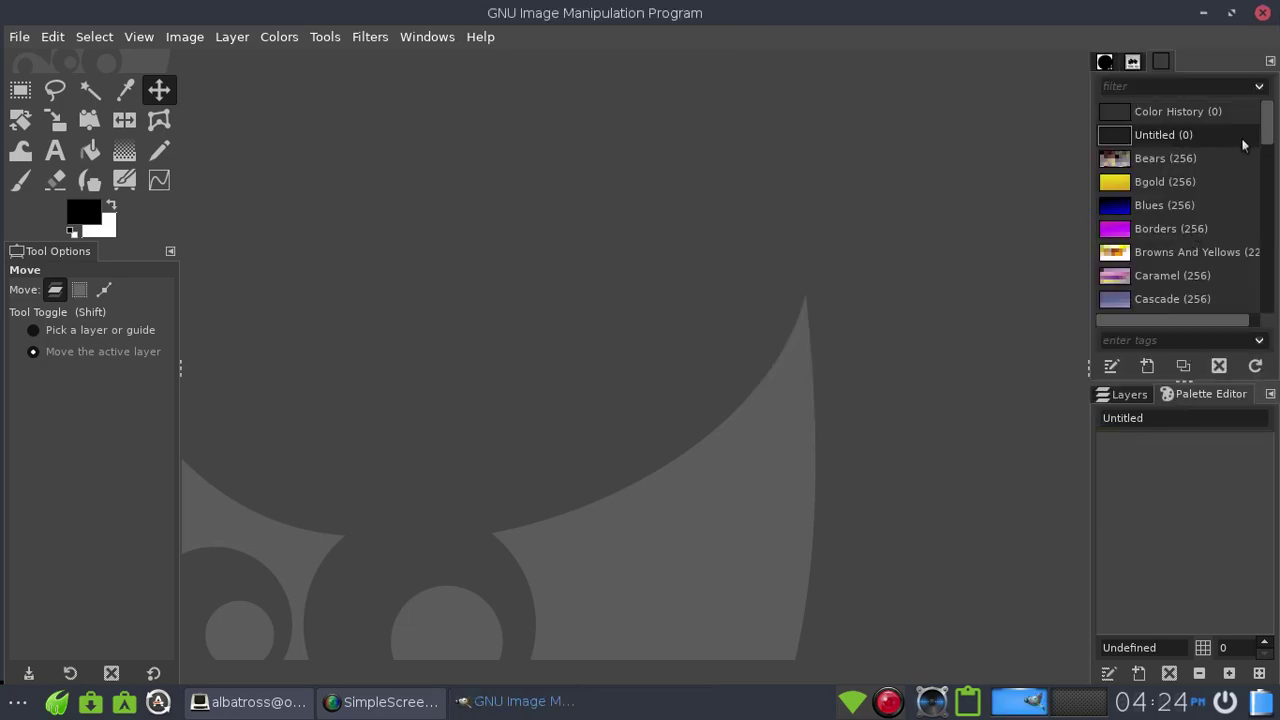
right_click(1223, 140)
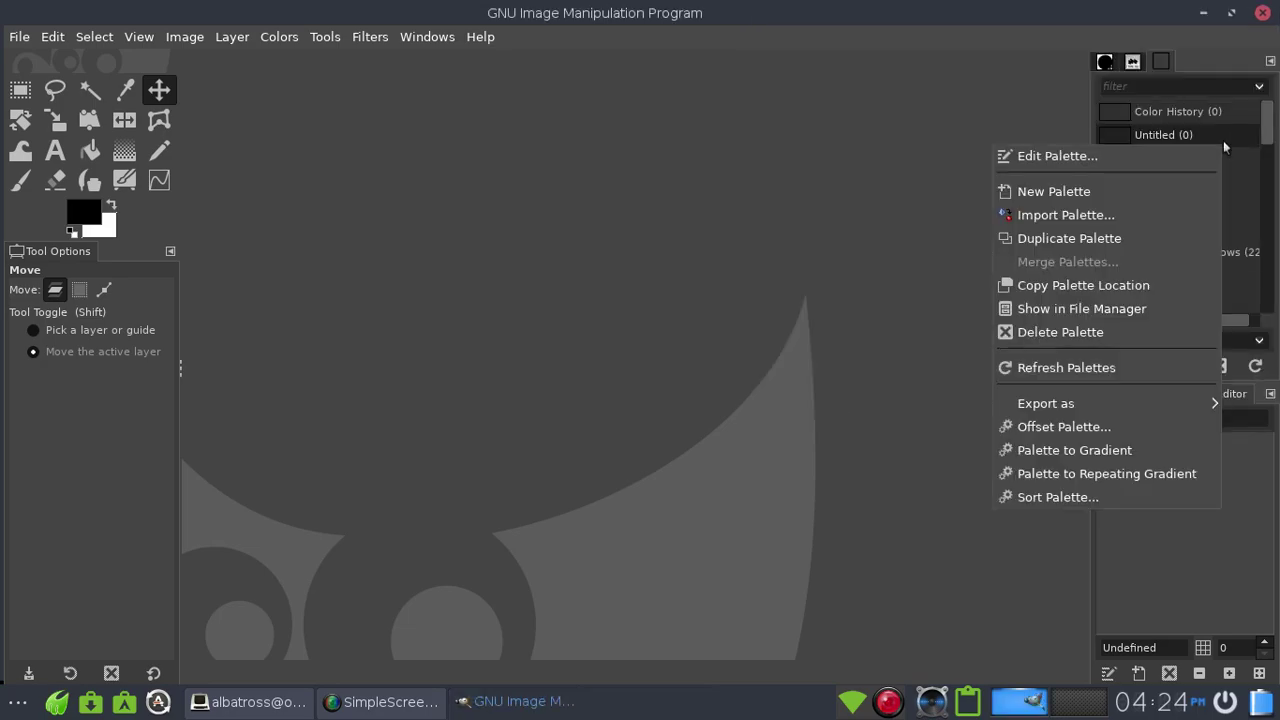
click(1122, 330)
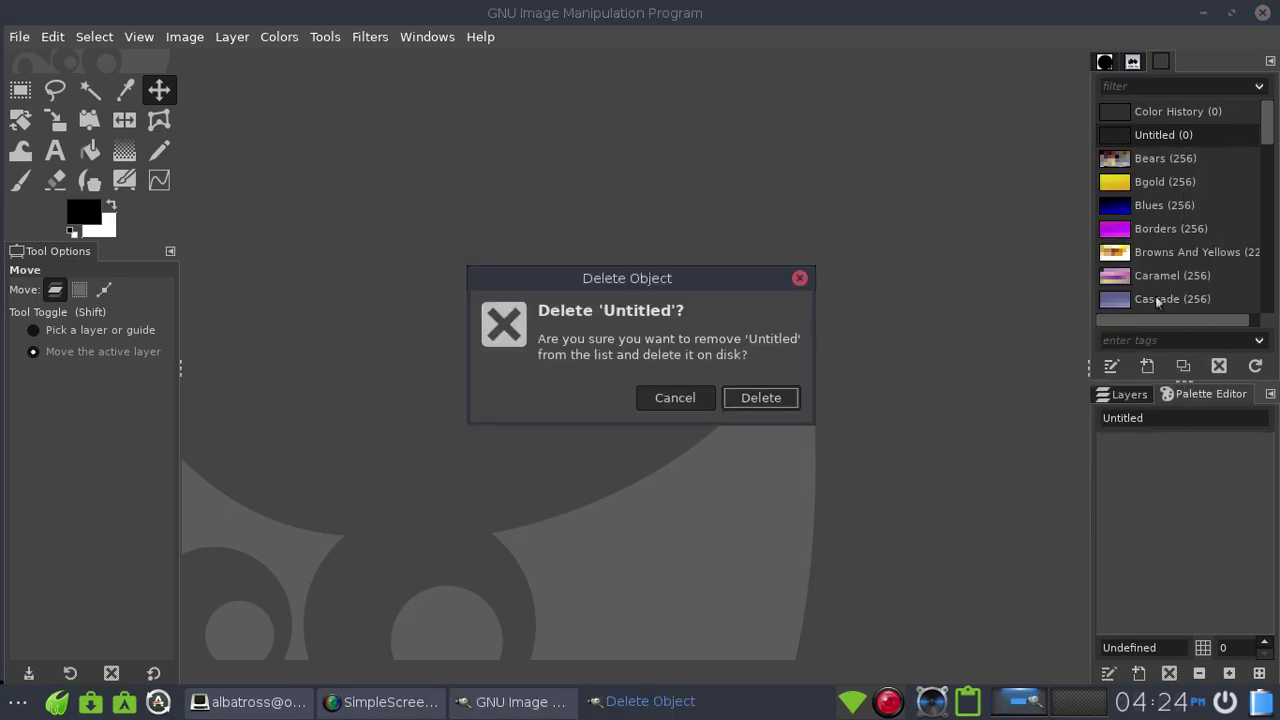
click(757, 397)
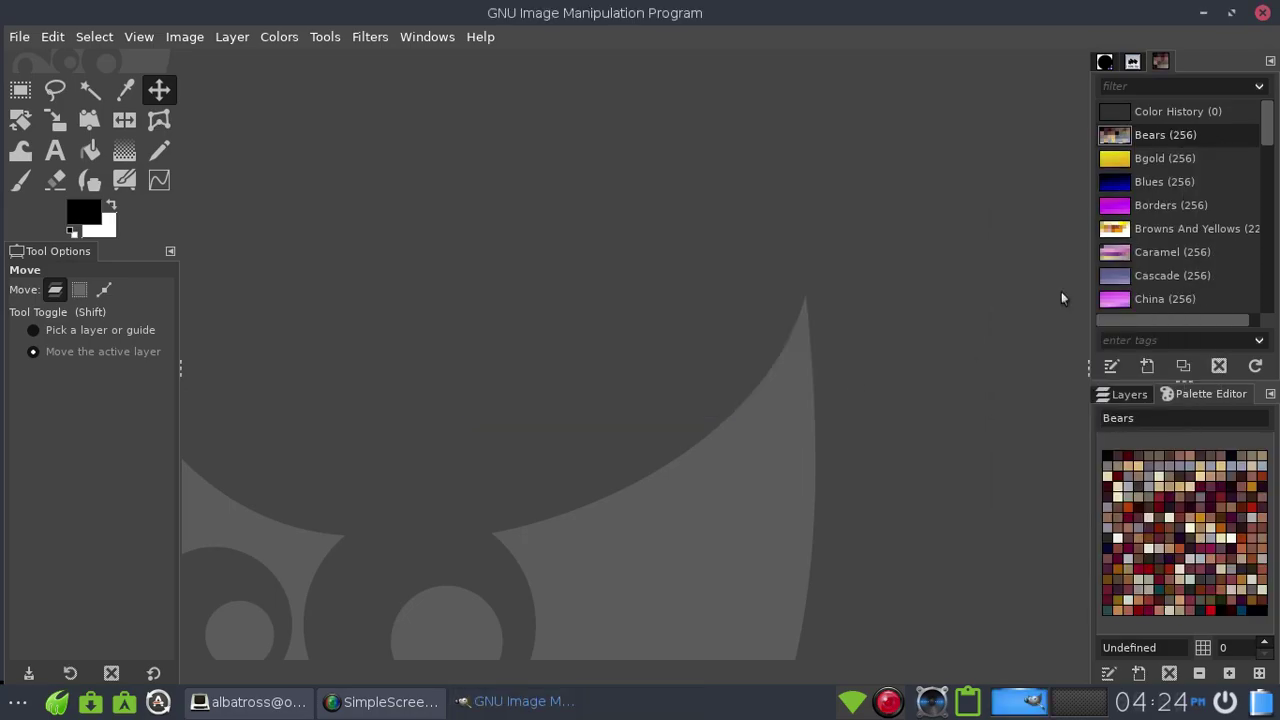
- Select Grays (32) so the Palette Editor shows its swatches again
drag(1263, 140, 1235, 224)
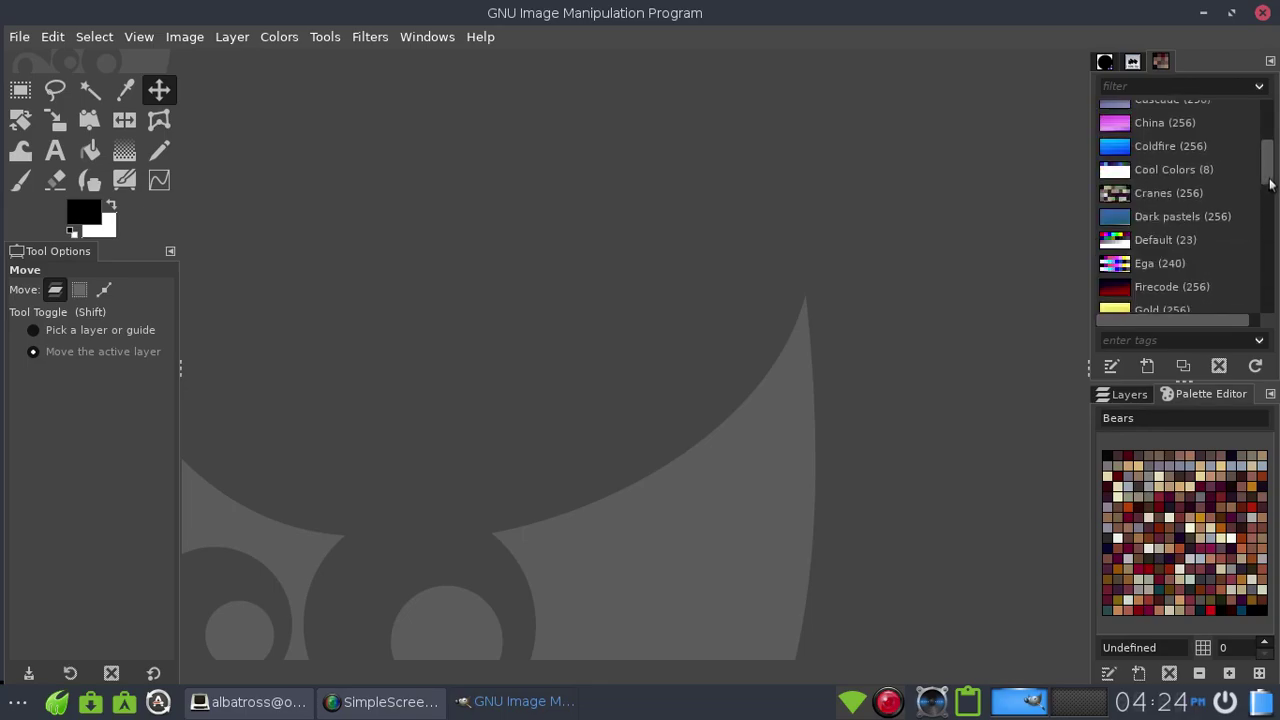
click(1195, 245)
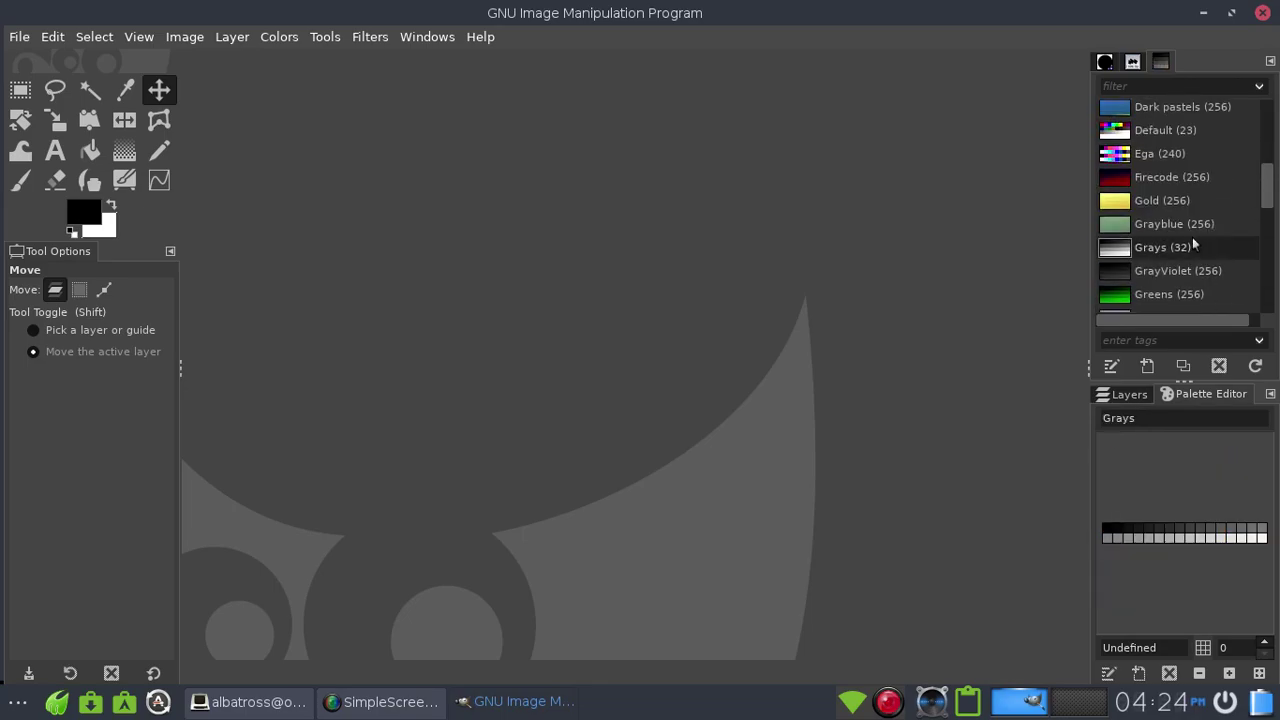
click(1269, 63)
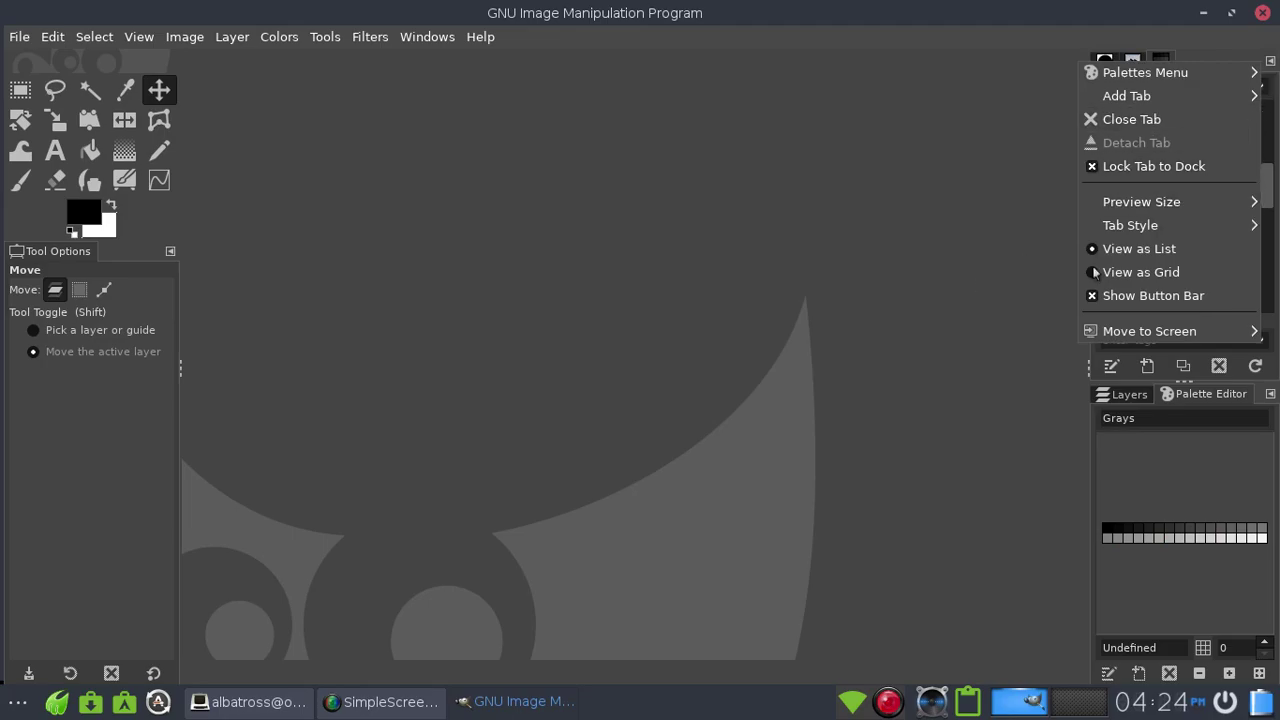
click(1154, 166)
click(1270, 395)
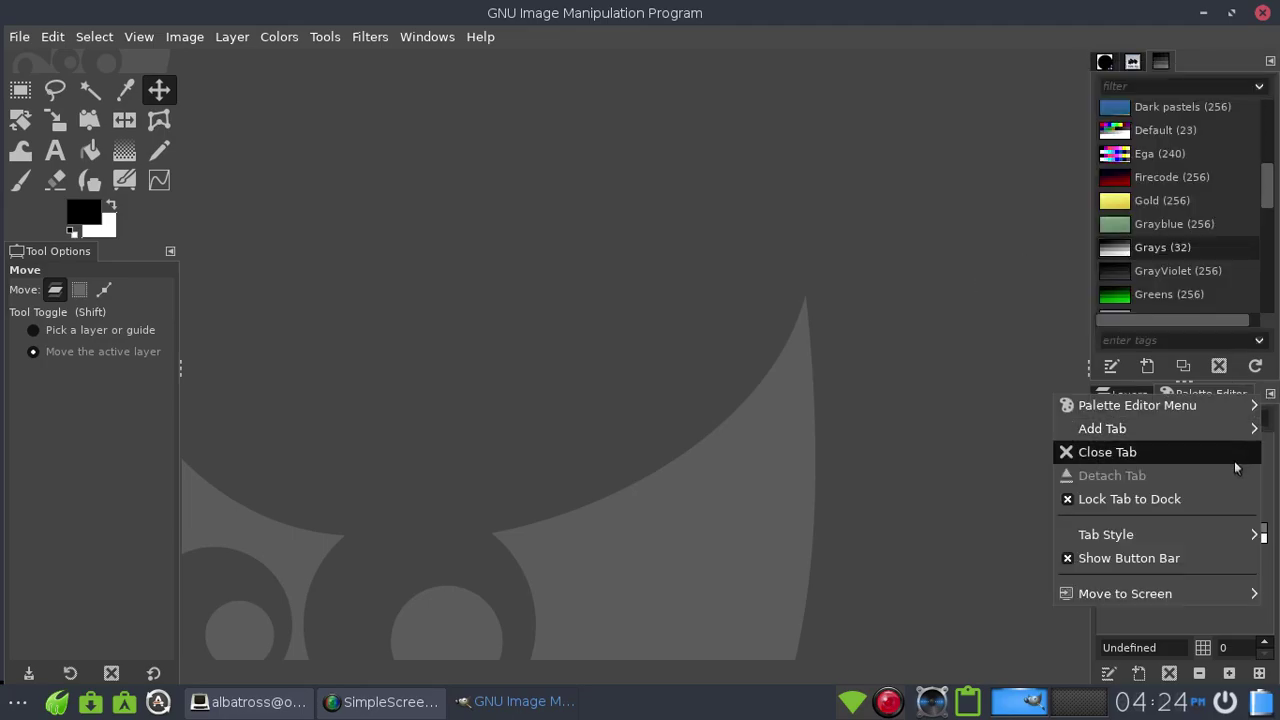
click(958, 299)
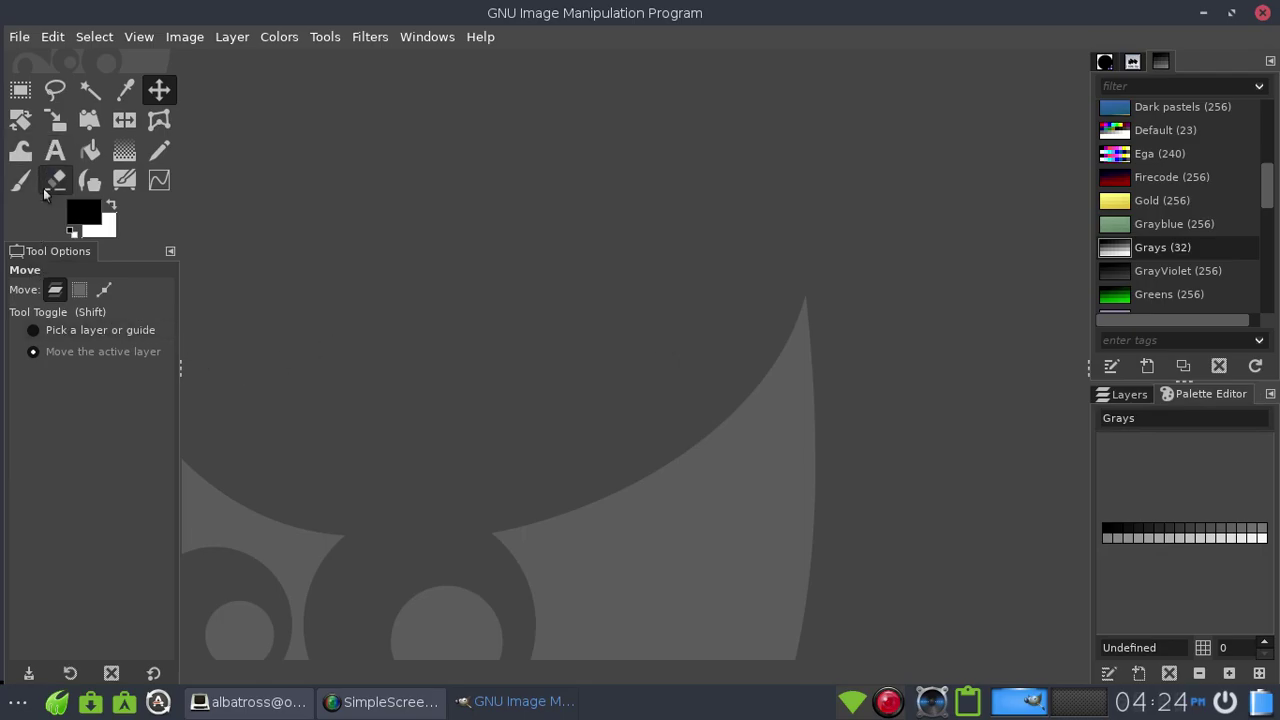
- Select the MyPaint Brush tool and pick the MyPaint brush named 'brush'
click(124, 180)
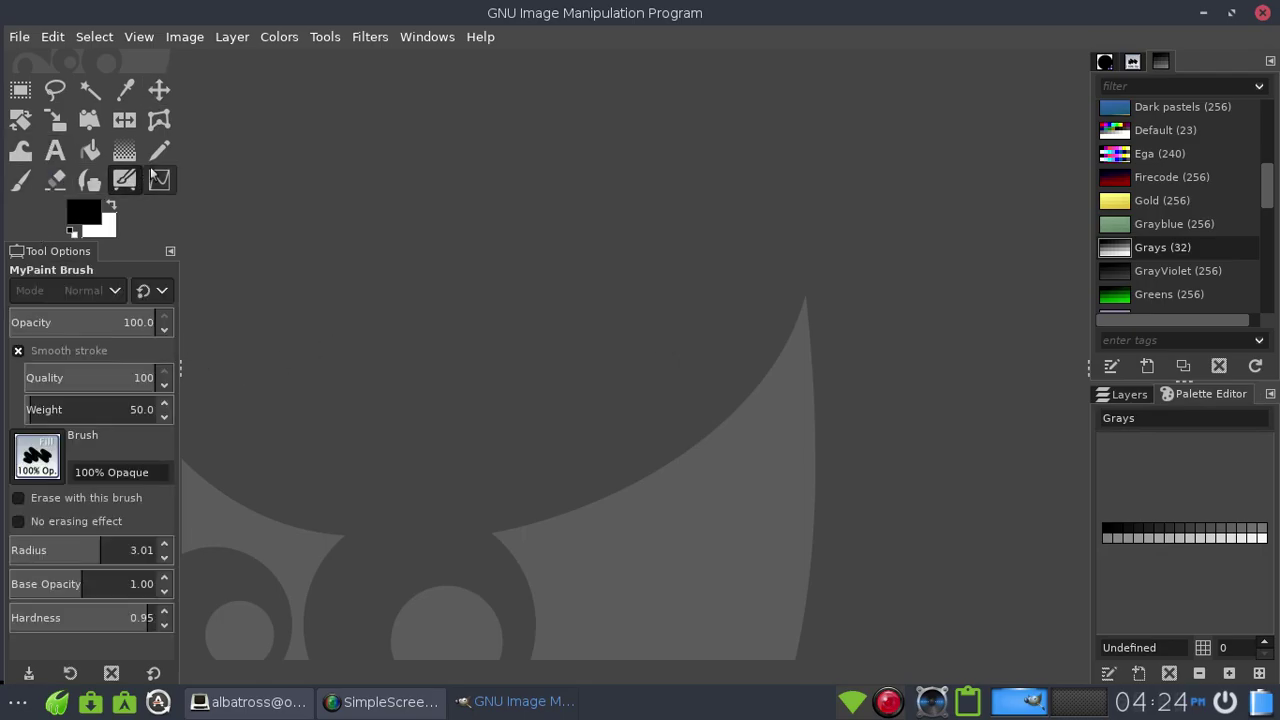
click(88, 181)
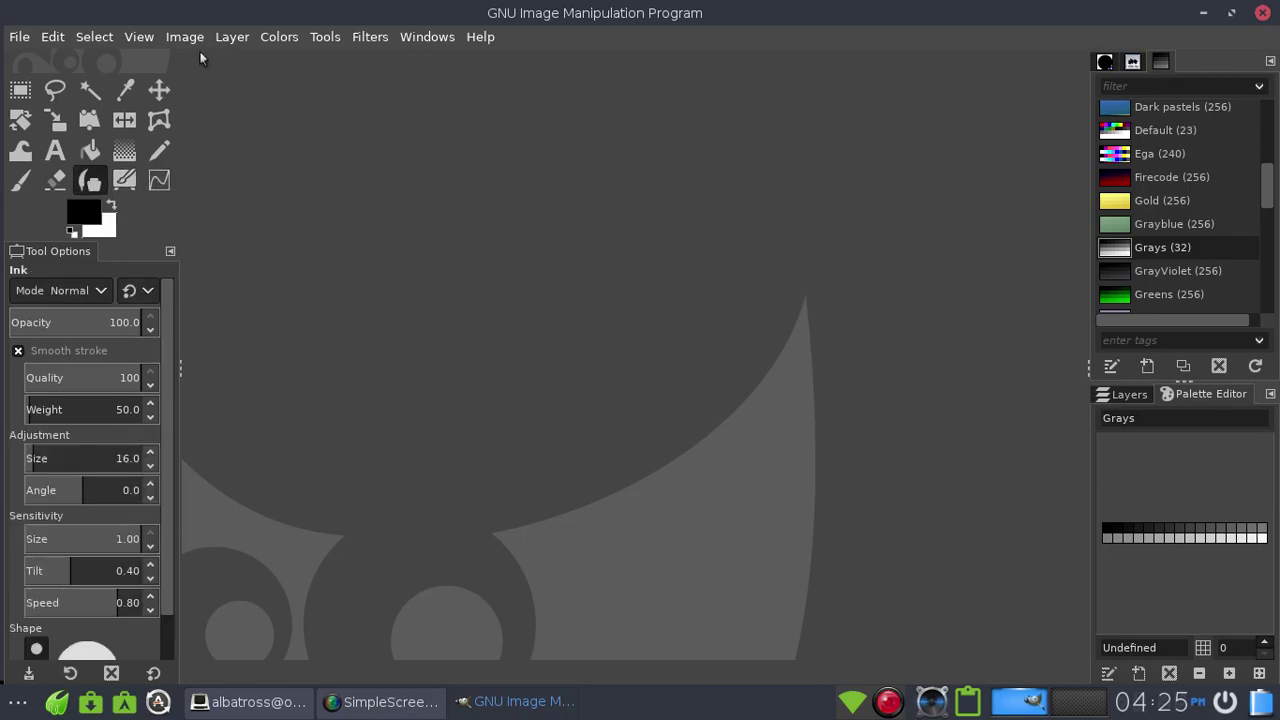
click(1105, 63)
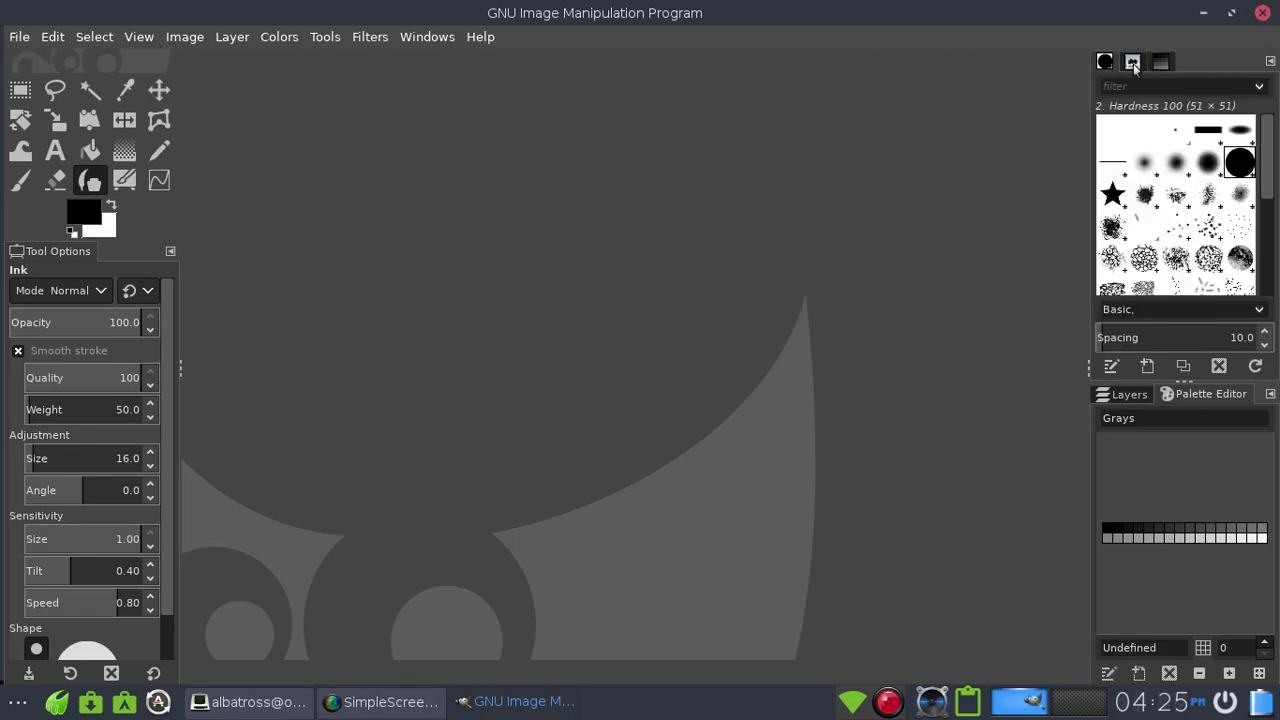
click(1133, 63)
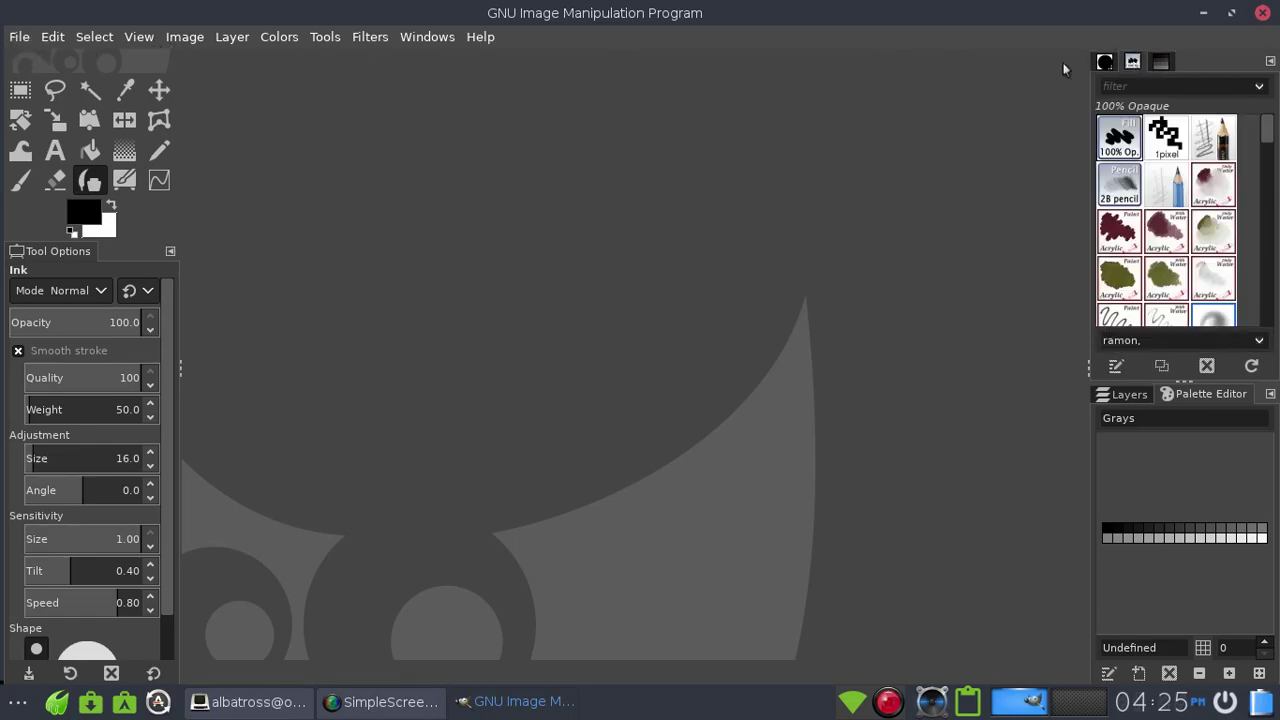
click(124, 180)
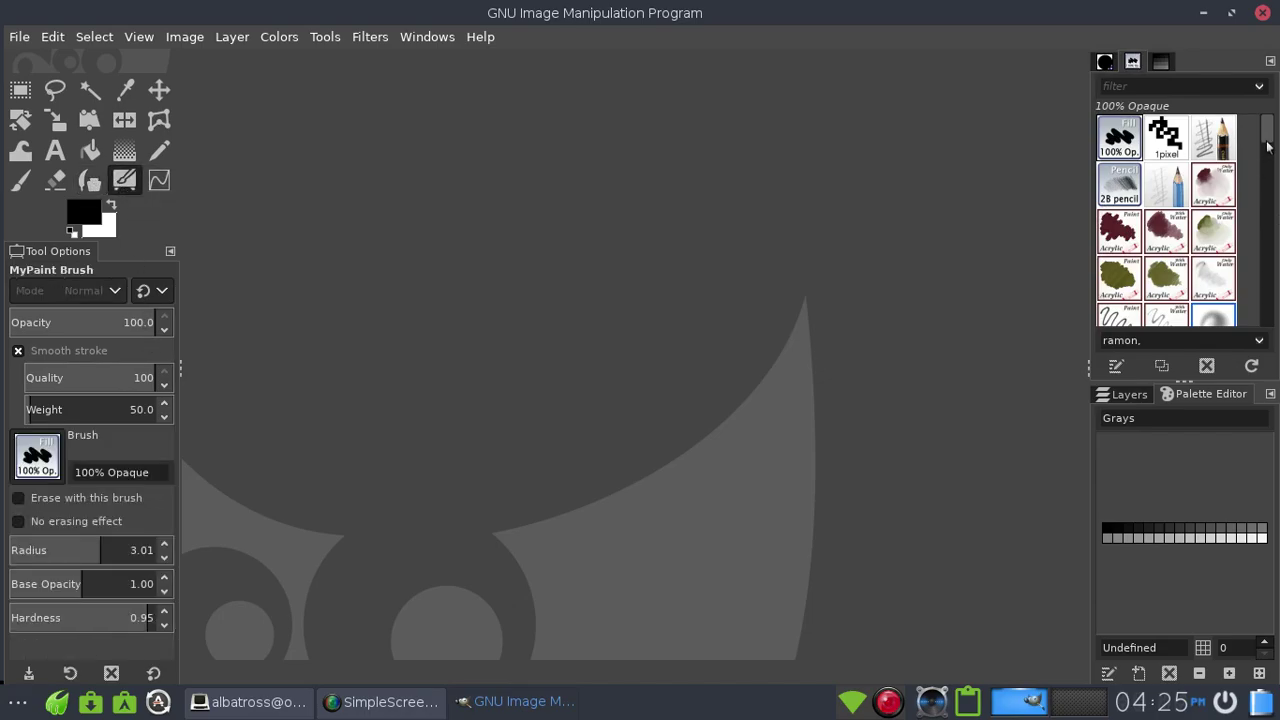
drag(1268, 146, 1277, 178)
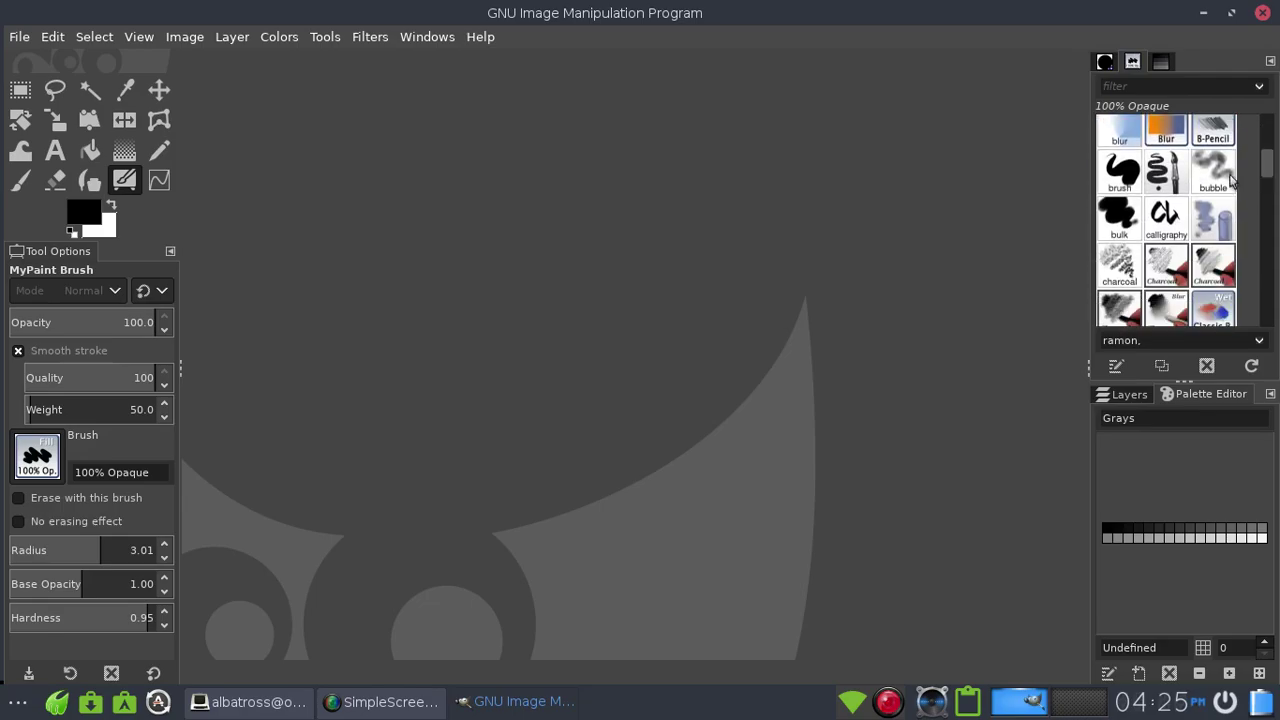
click(1124, 165)
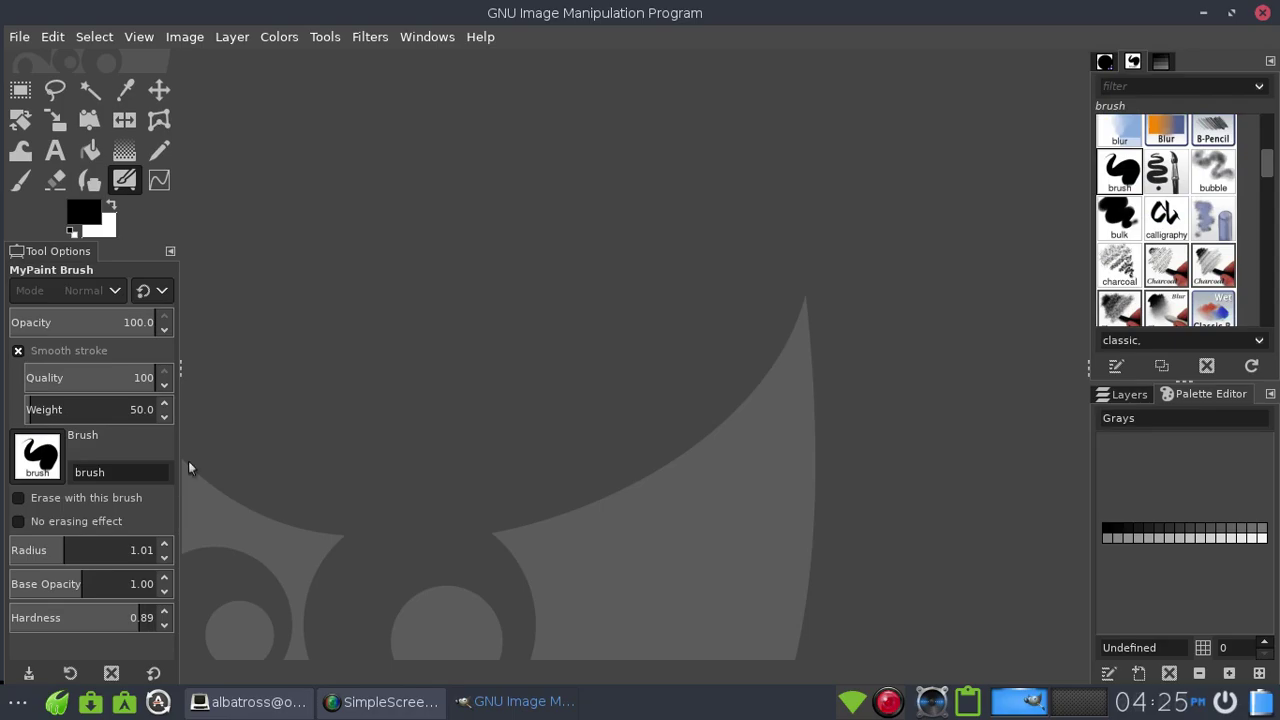
- Switch the lower-right dock back to the Layers tab
click(17, 39)
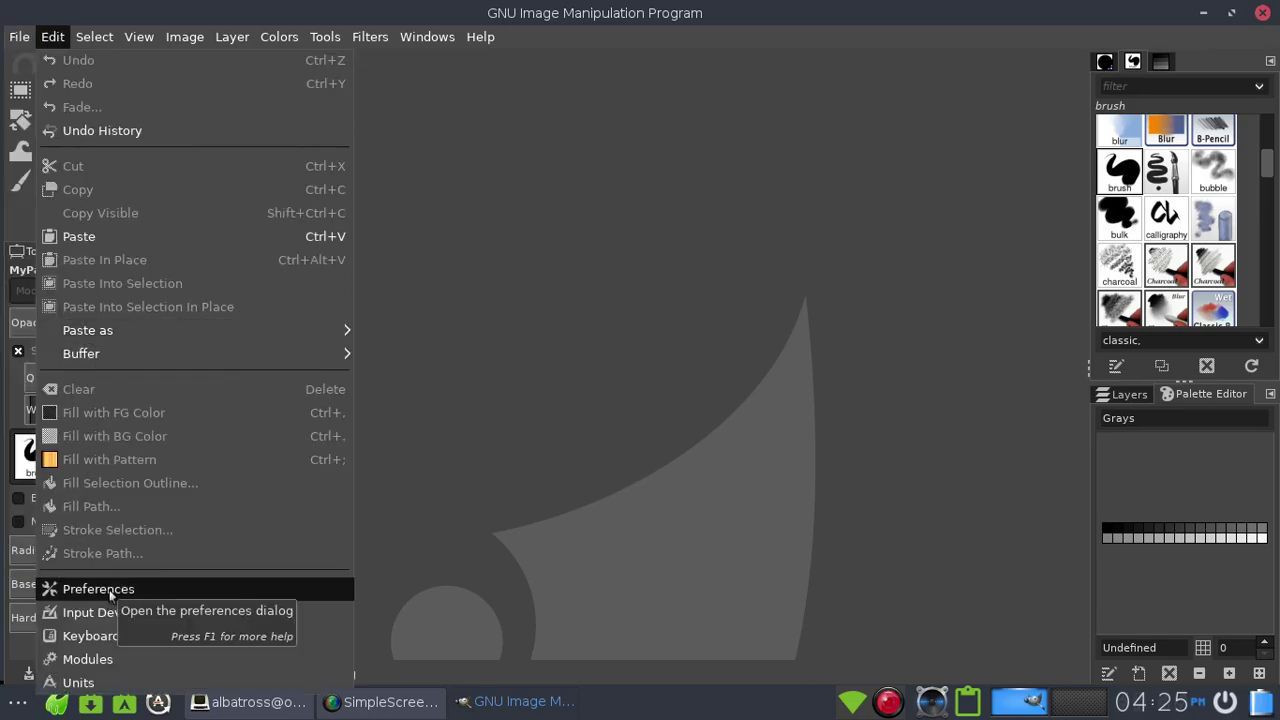
click(1112, 414)
click(1117, 400)
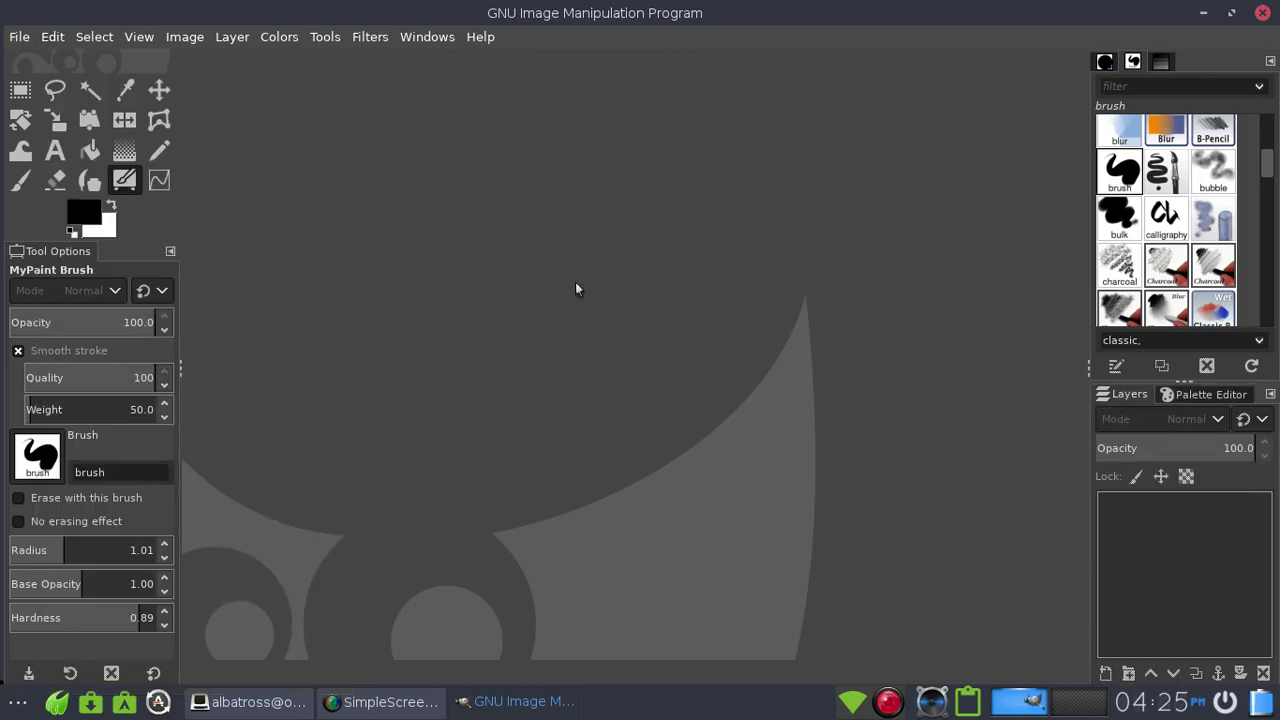
click(8, 38)
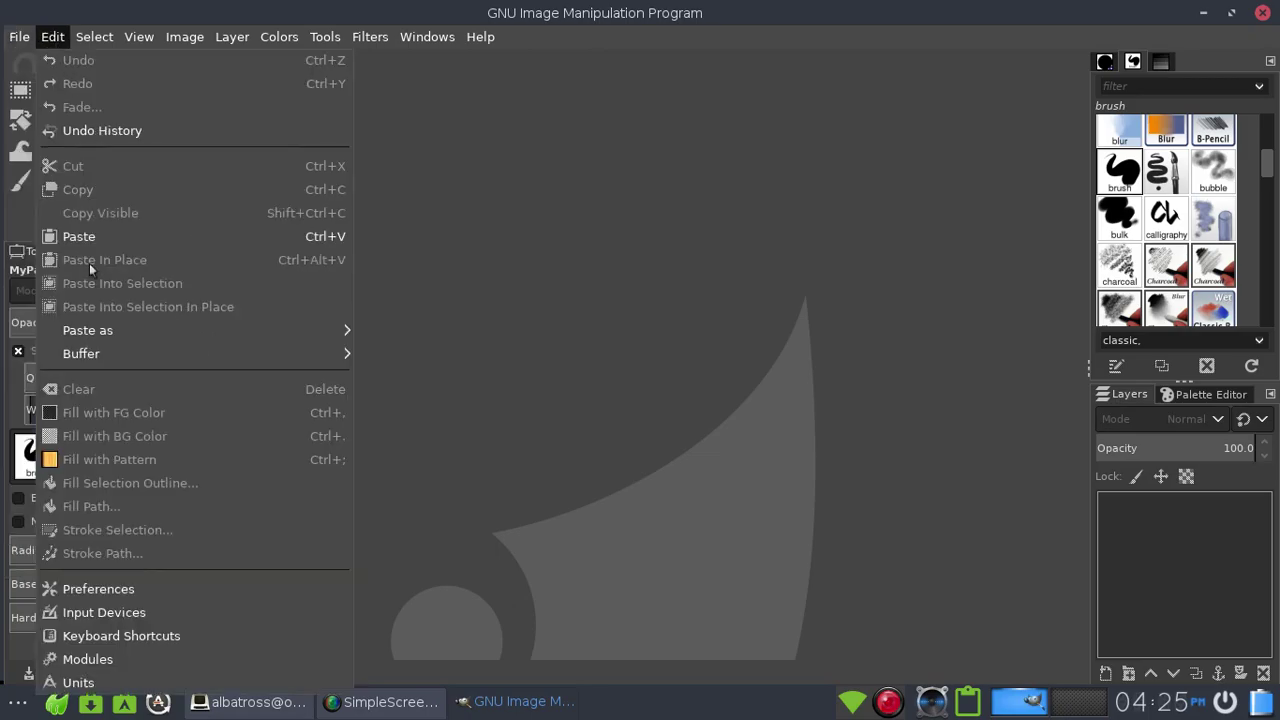
- Save tool options now in Preferences > Tool Options, leaving the Move tool checkbox off
click(115, 588)
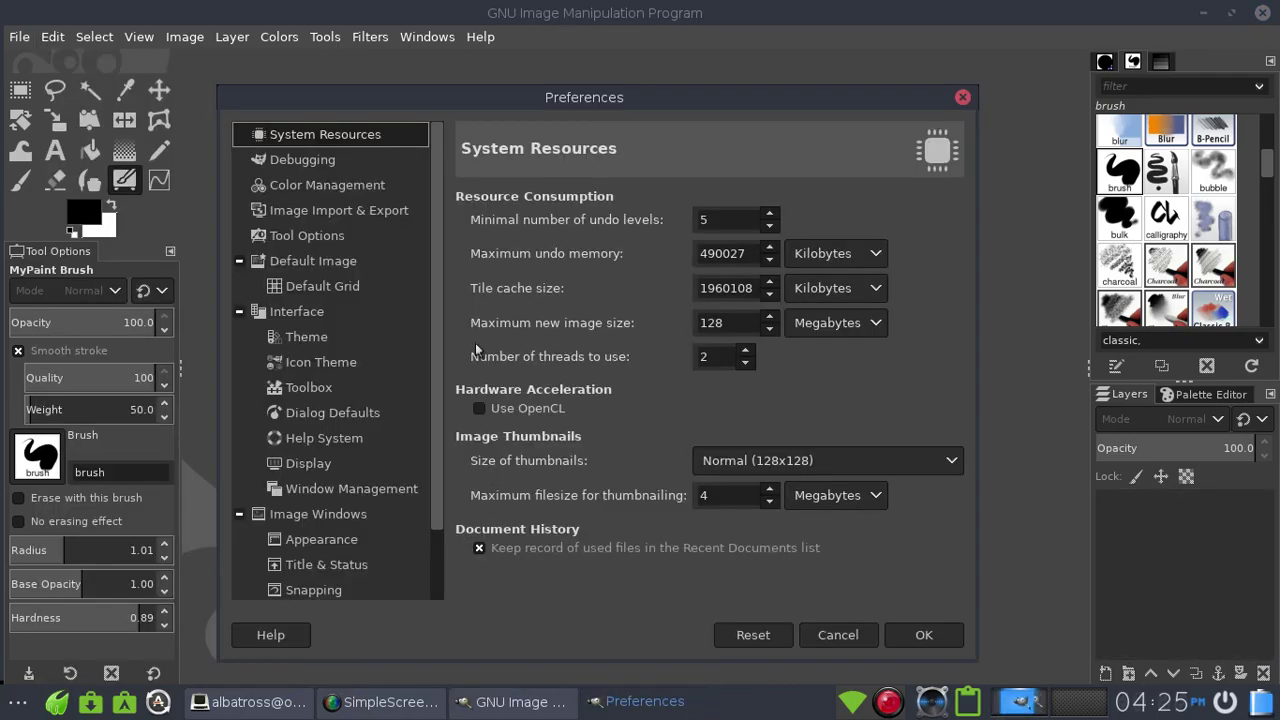
click(314, 236)
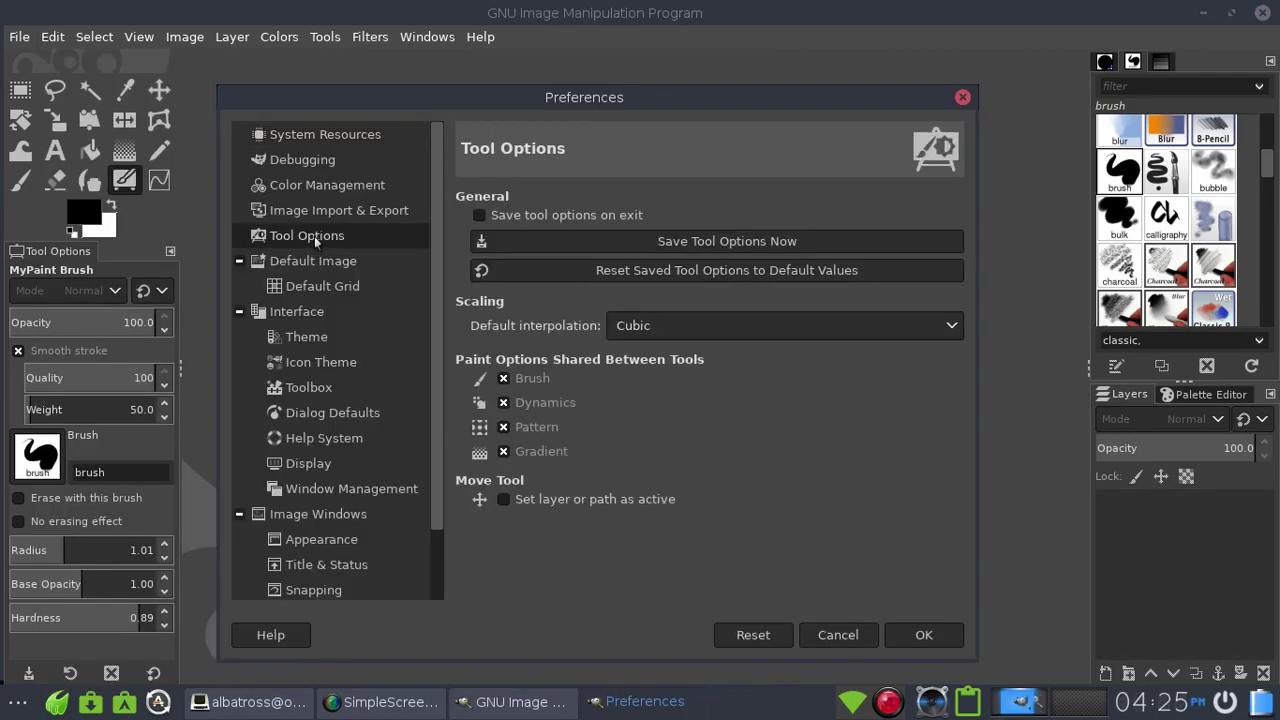
click(581, 243)
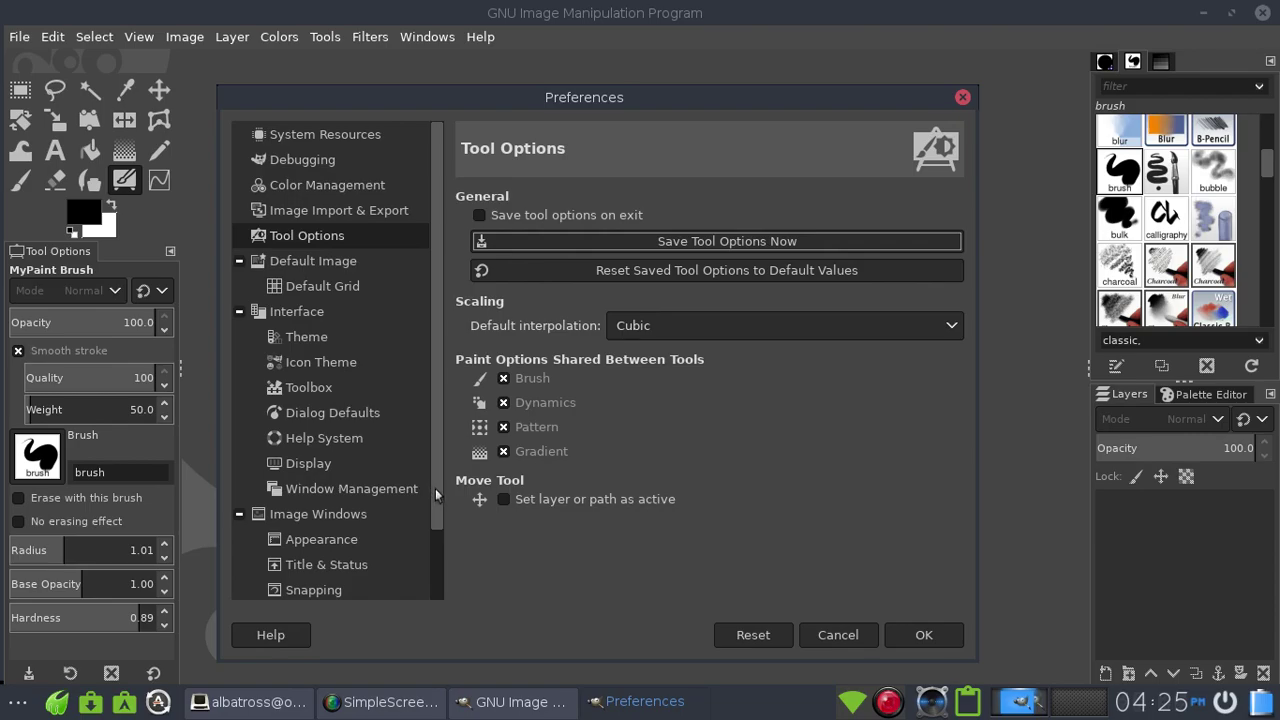
drag(437, 496, 451, 597)
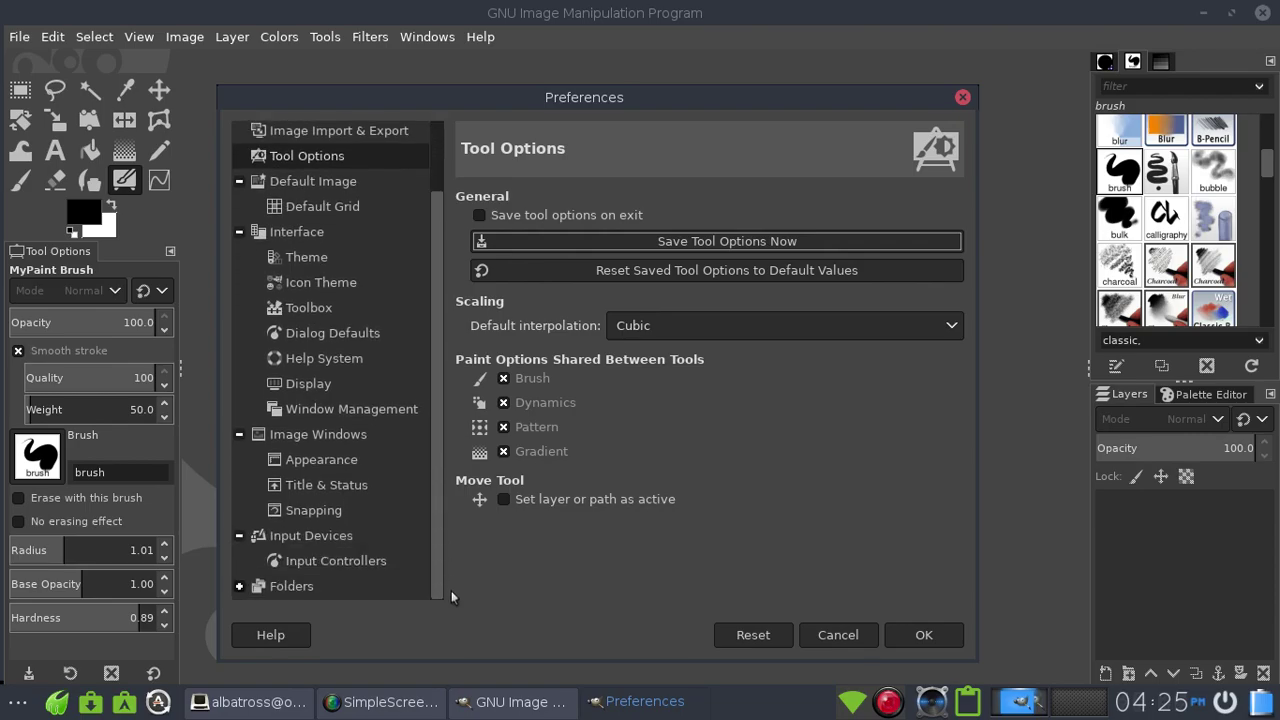
click(569, 509)
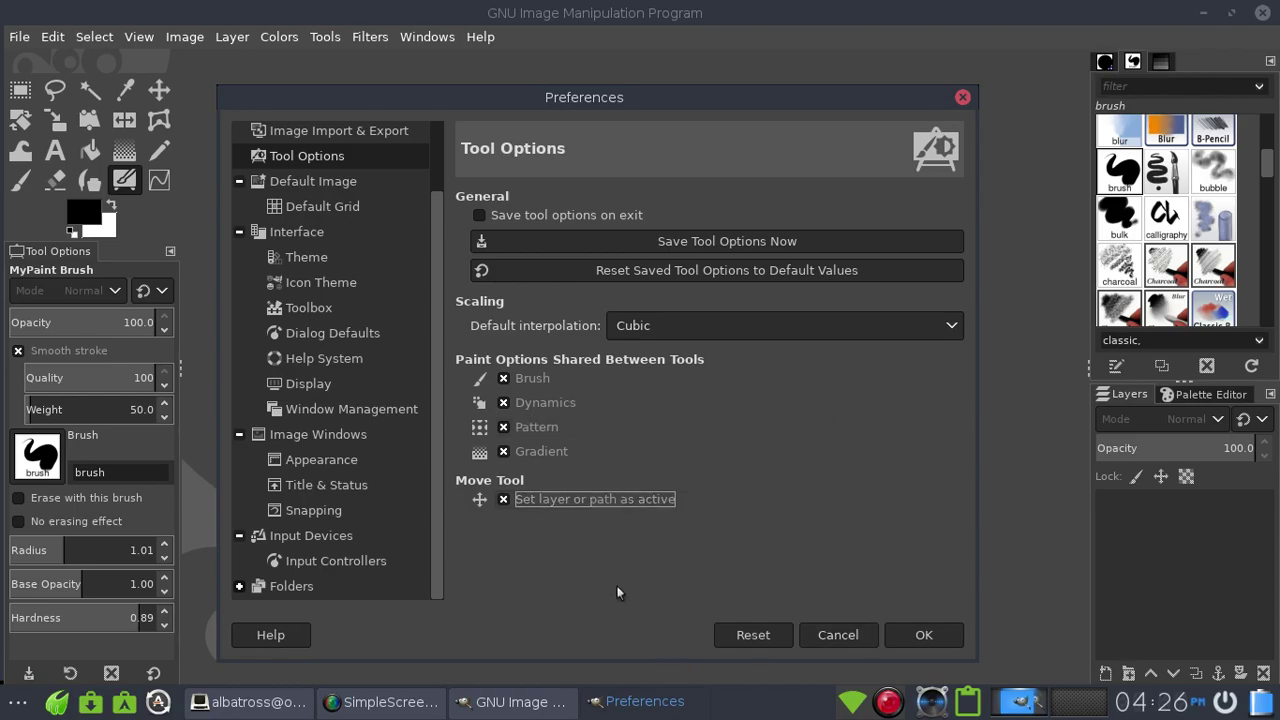
click(595, 499)
click(926, 642)
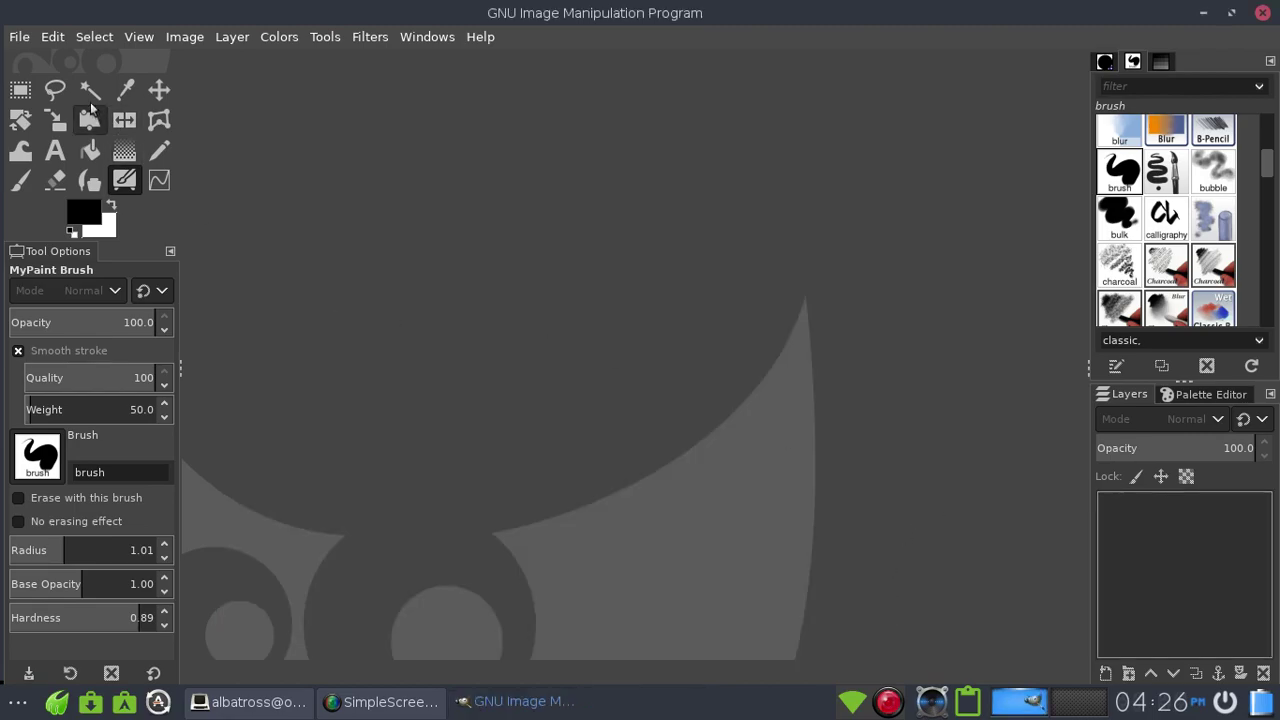
- Reopen Preferences from the Edit menu and scroll the category list back to the top
click(30, 38)
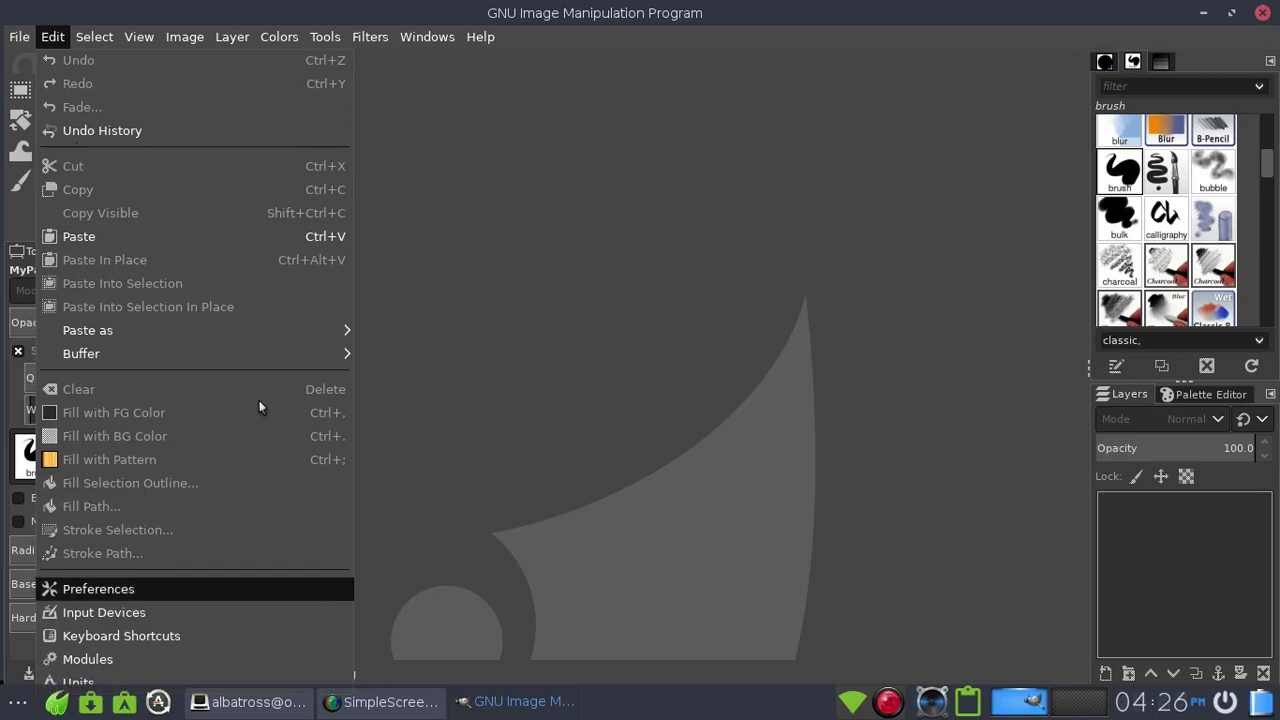
key(Return)
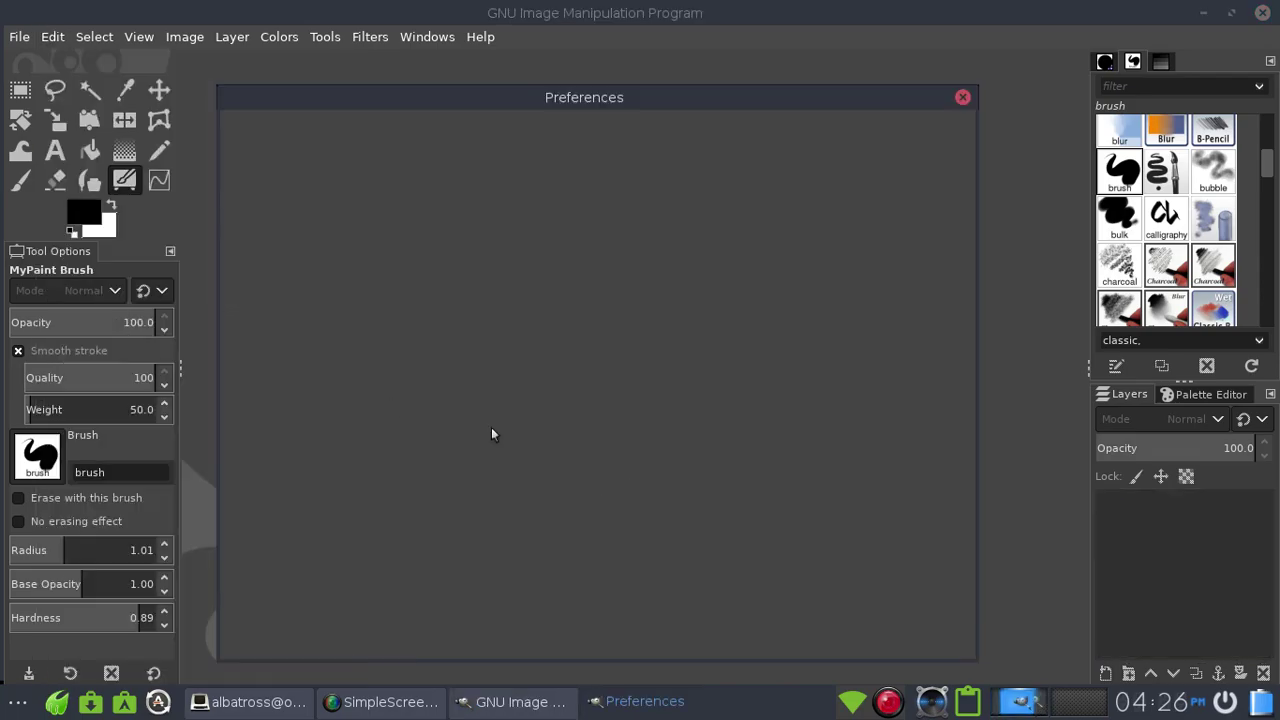
scroll(435, 207, down, 2)
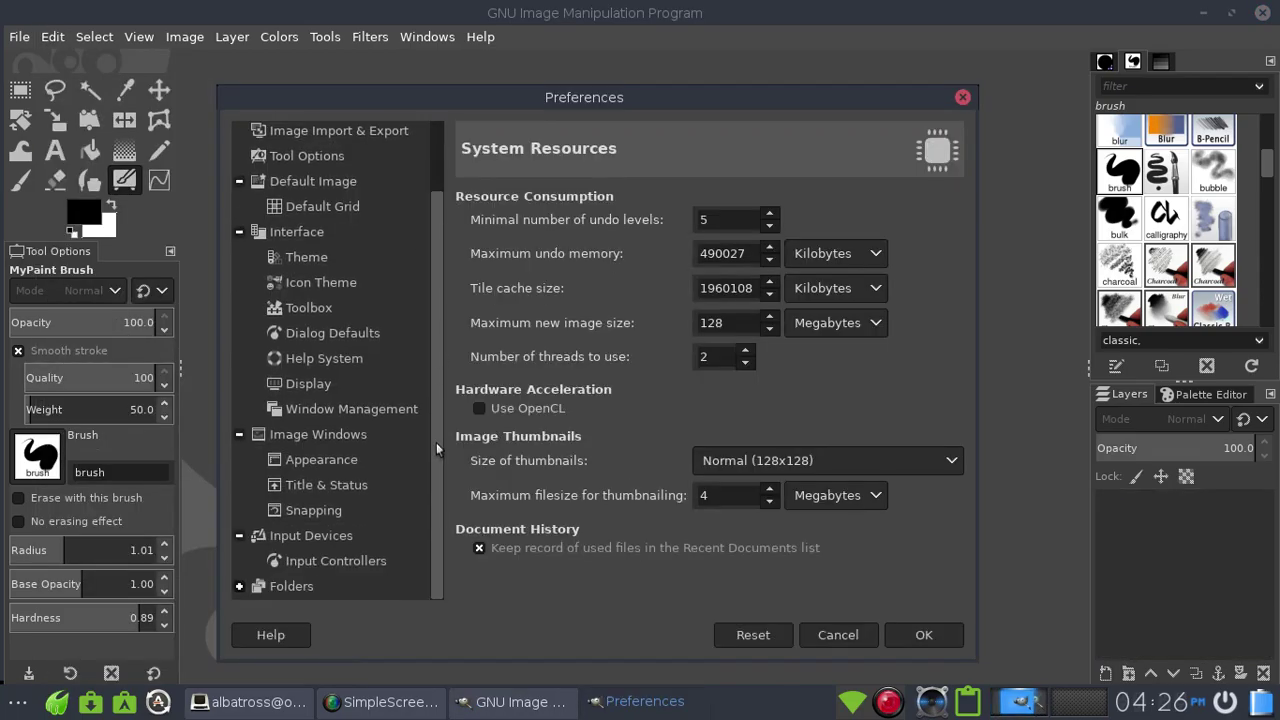
drag(436, 450, 439, 176)
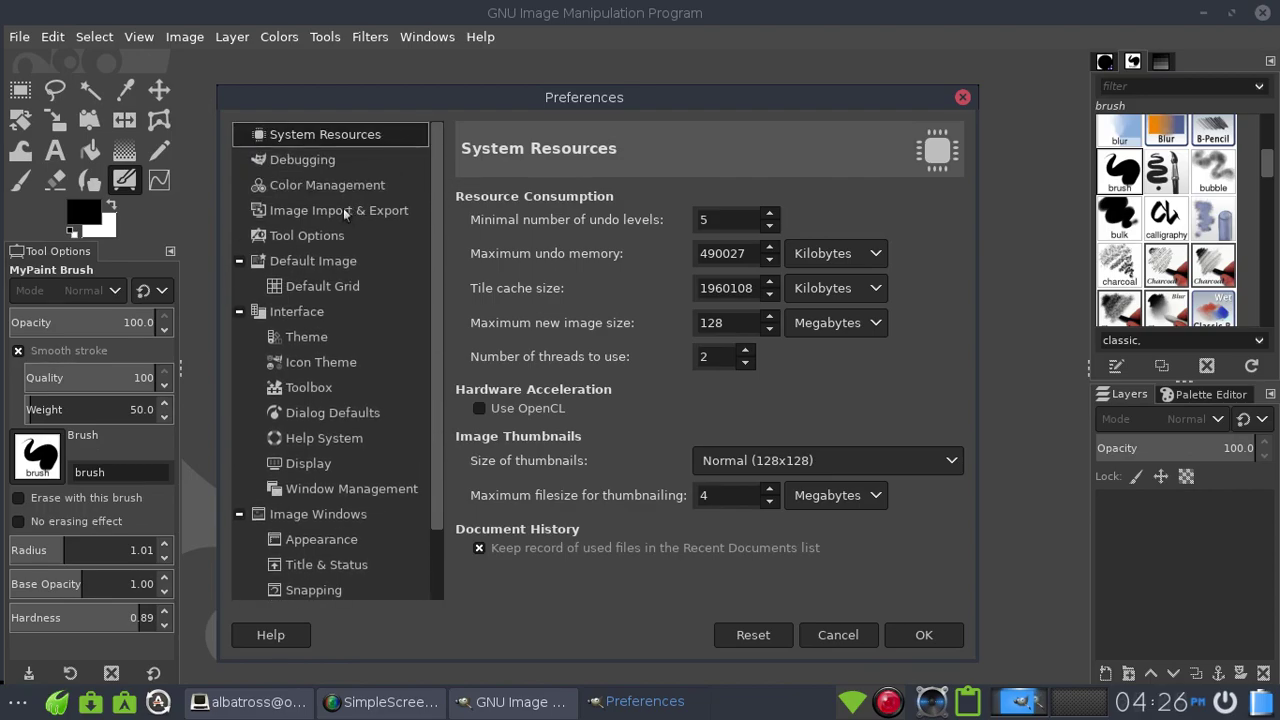
- Set the Default Image to portrait A5 at 350 ppi, measured in centimetres
click(316, 260)
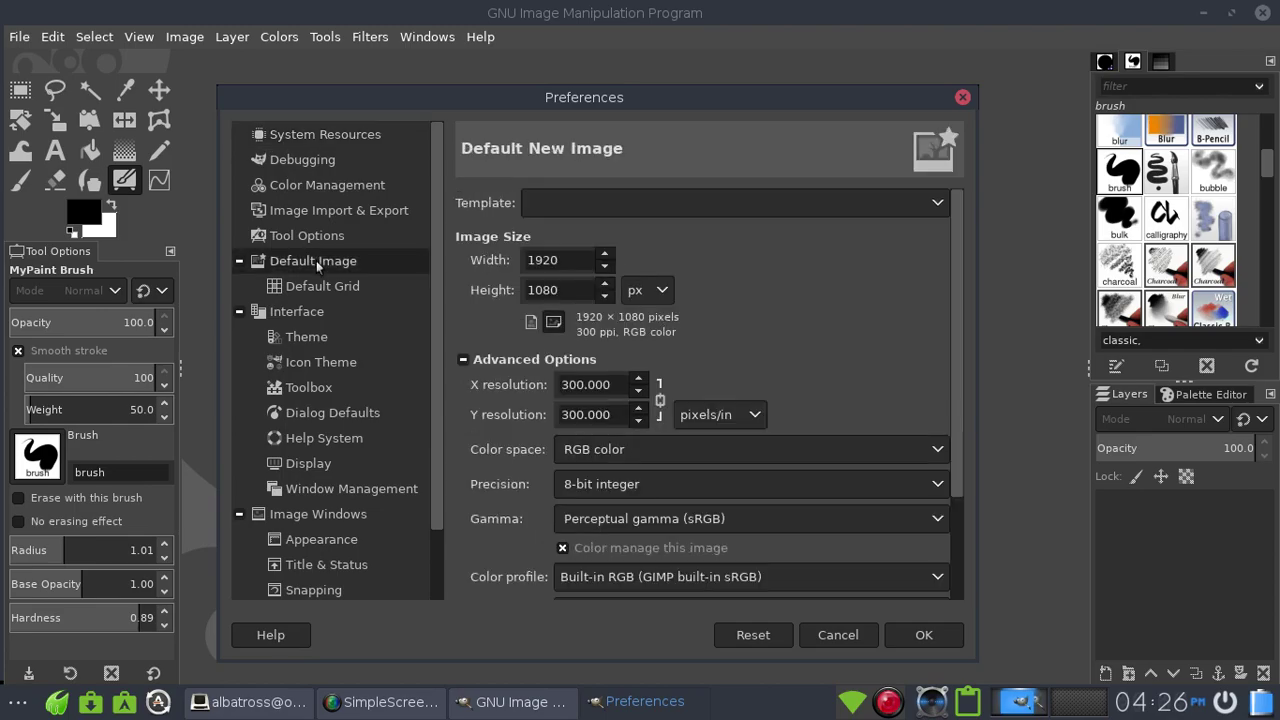
click(531, 322)
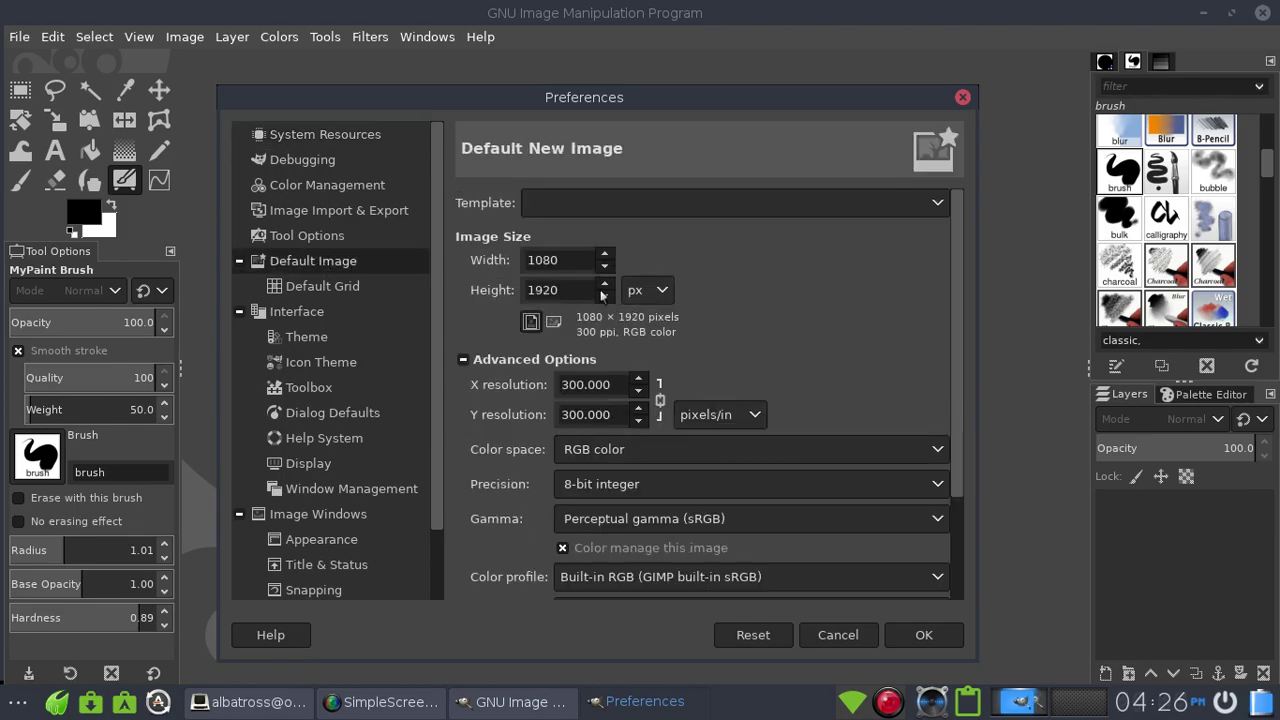
click(652, 201)
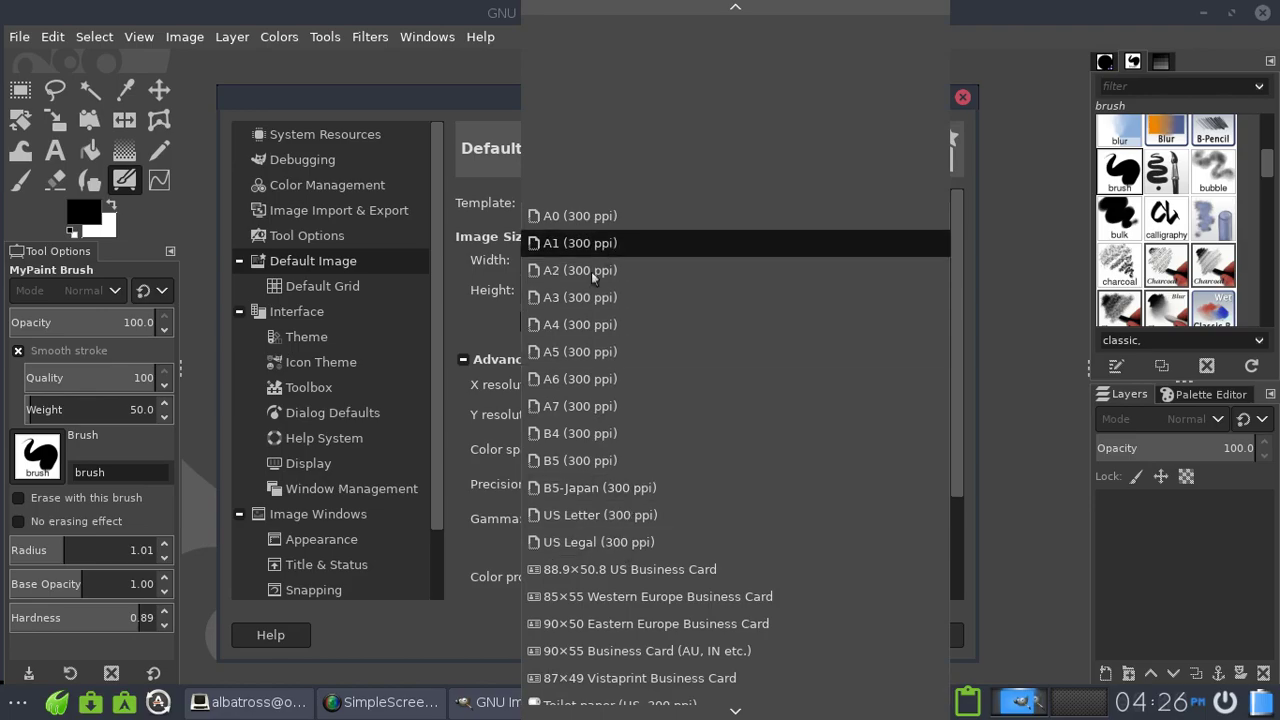
click(579, 352)
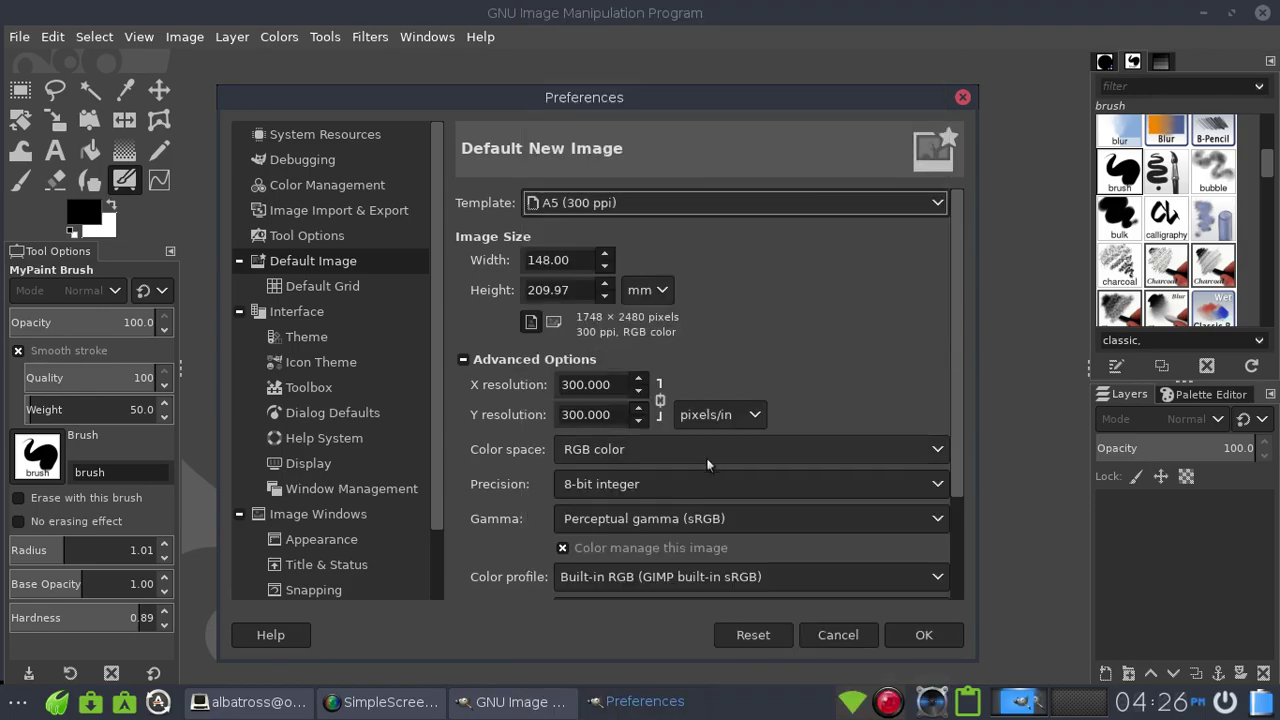
click(575, 383)
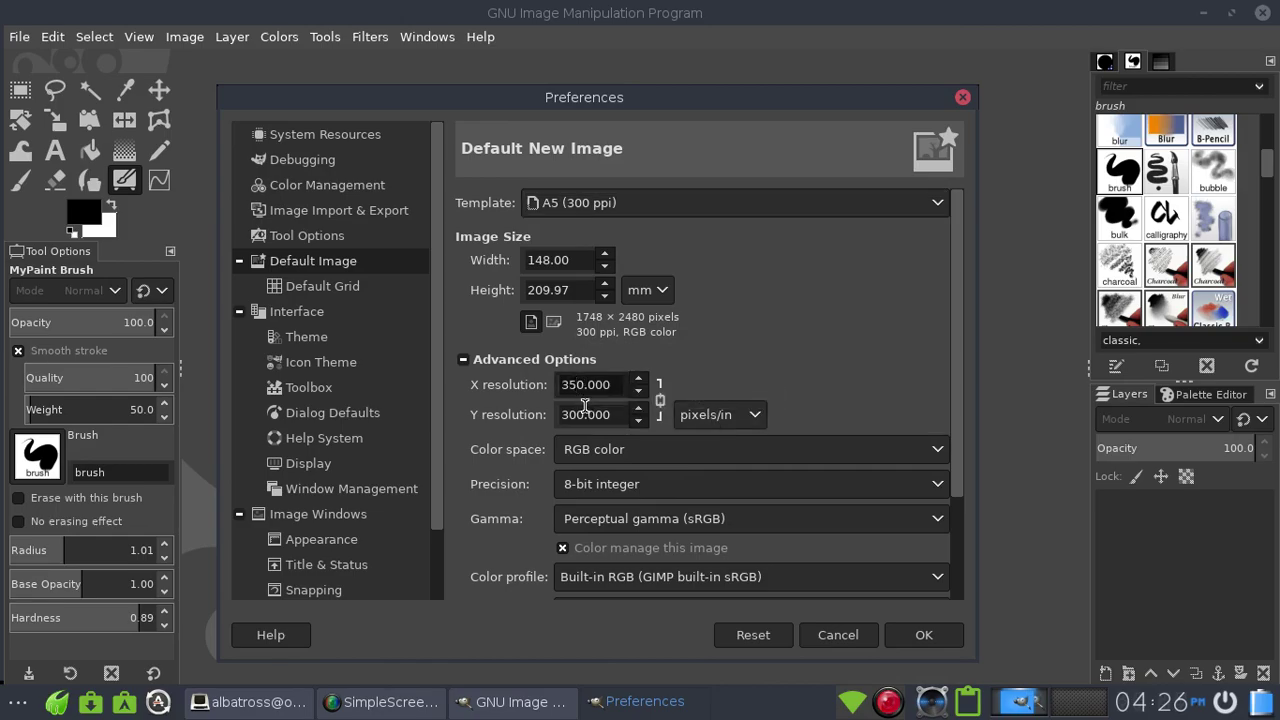
click(579, 413)
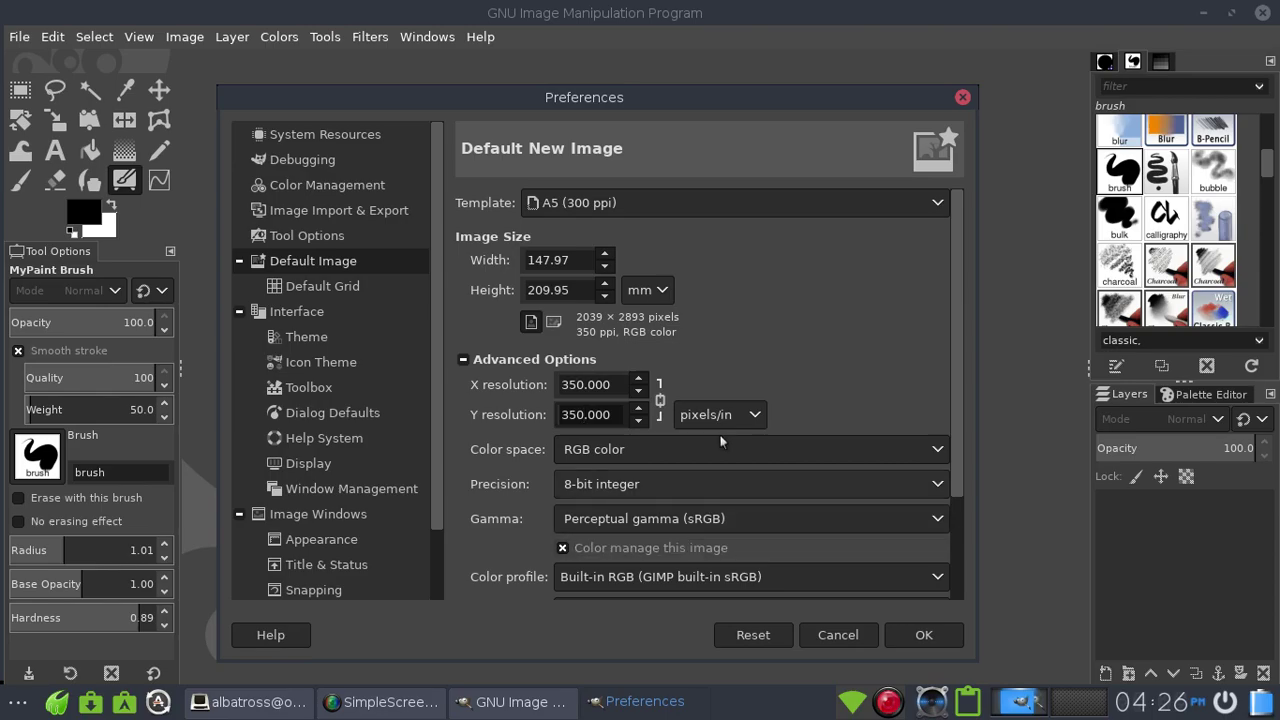
click(645, 288)
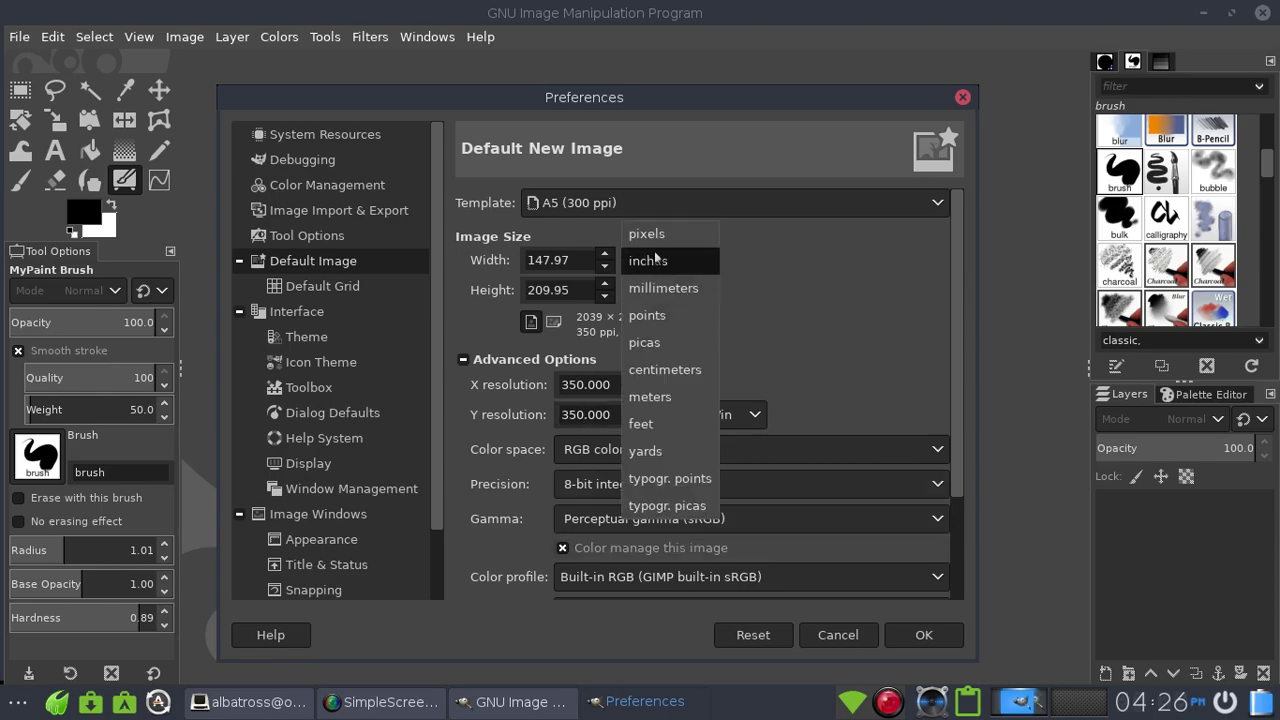
click(677, 367)
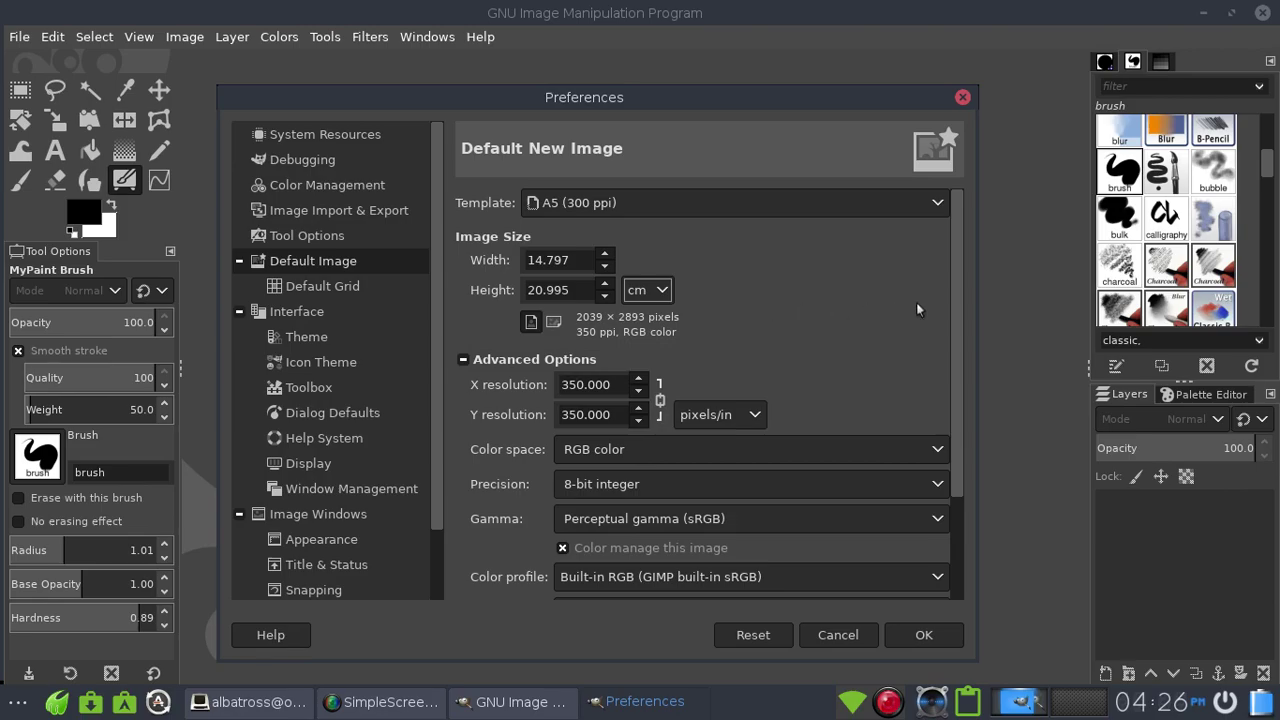
- Set the default fill to Transparency, enter the creator's handle as comment, and confirm Preferences
drag(951, 256, 975, 396)
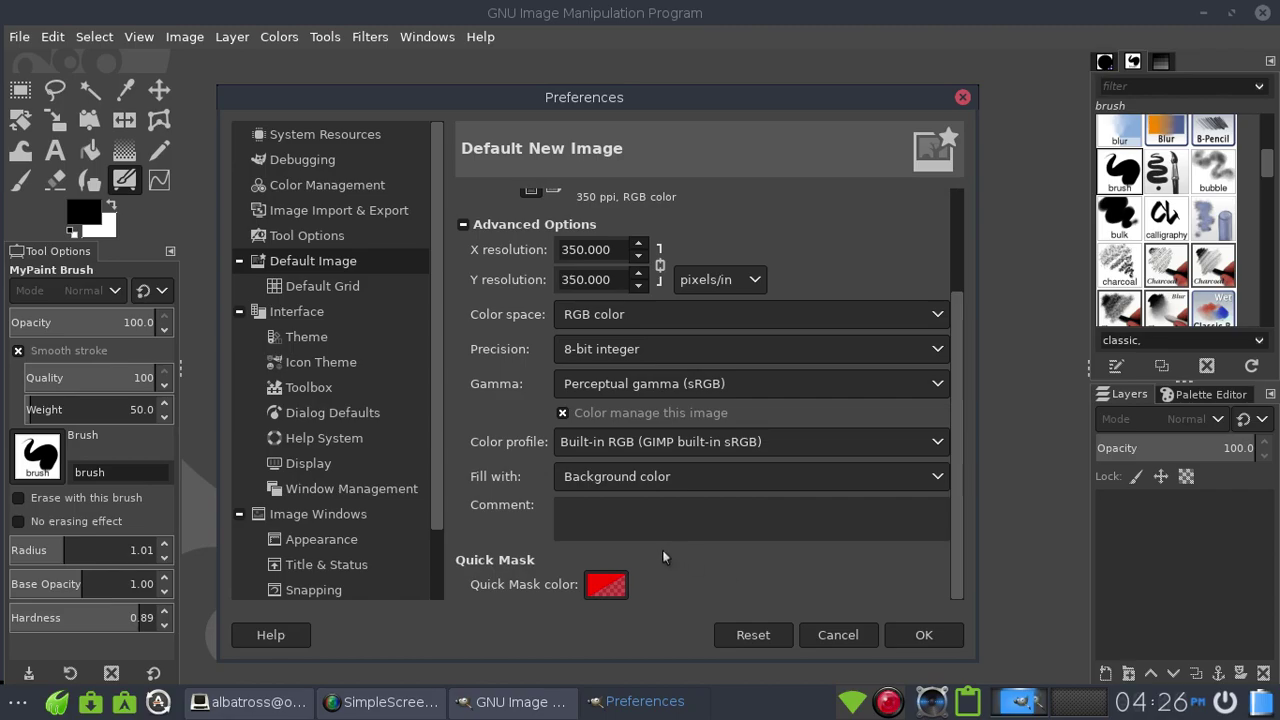
click(629, 484)
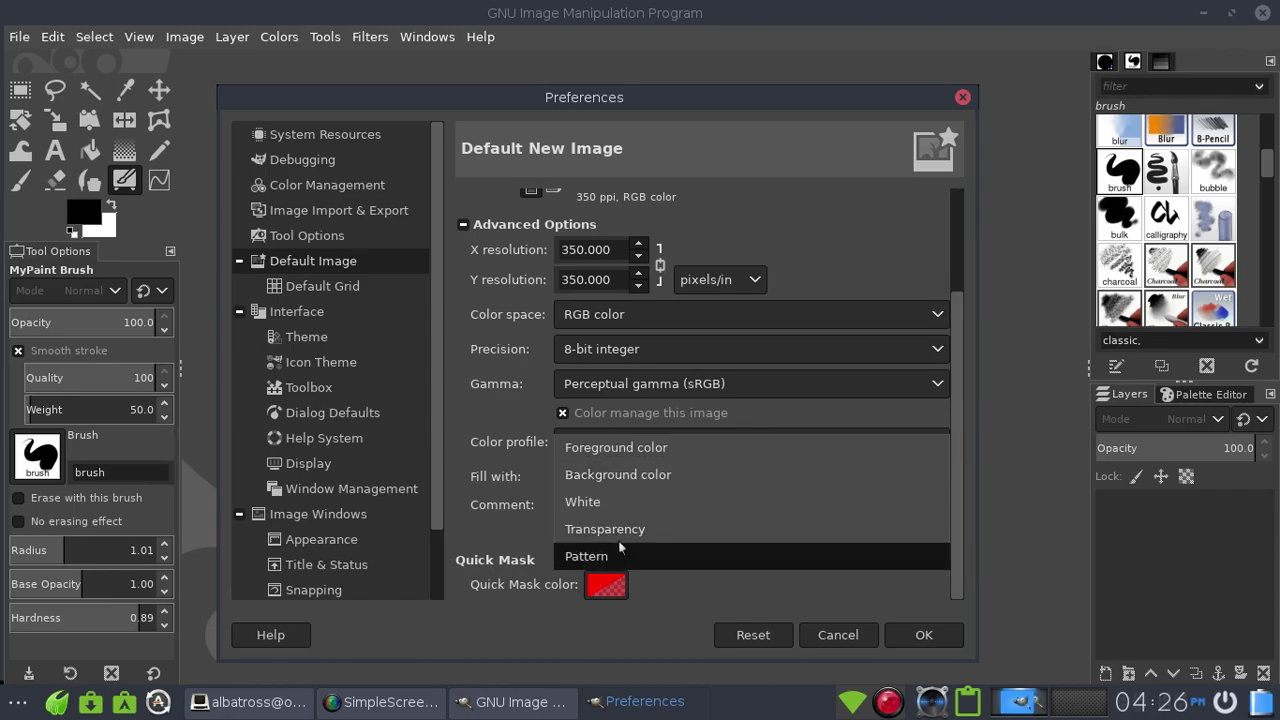
click(618, 535)
click(619, 537)
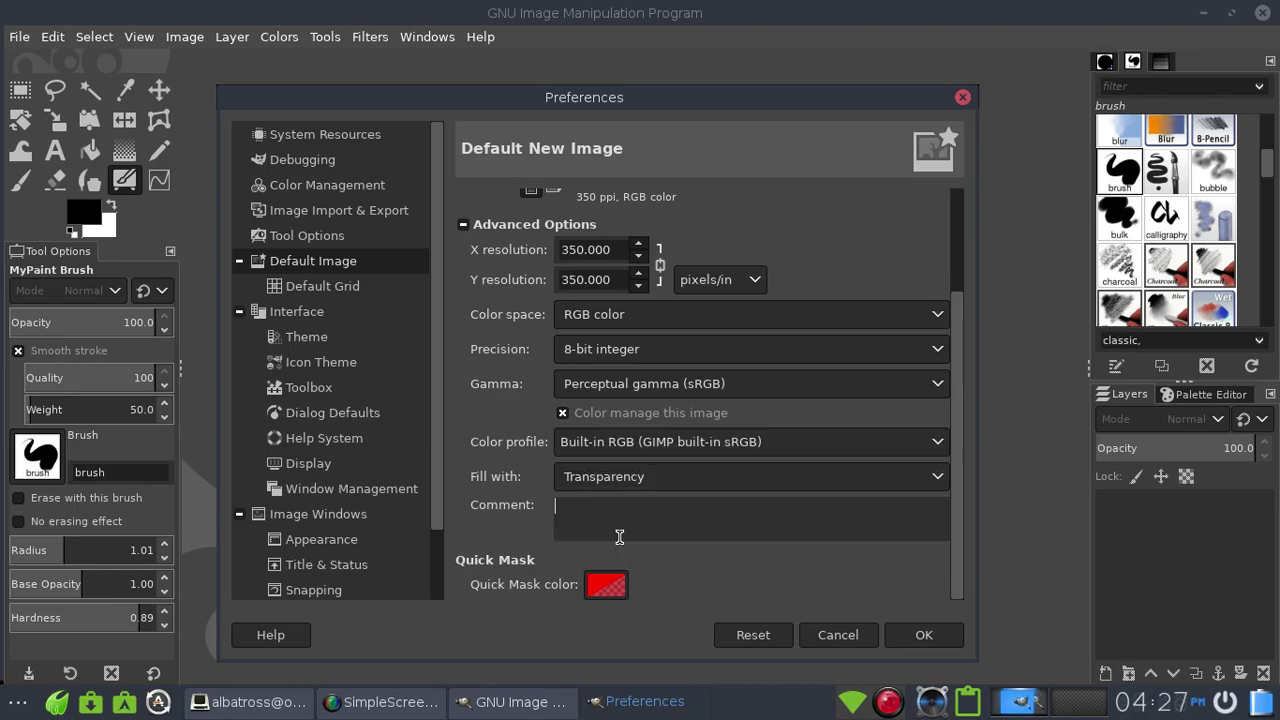
text(@)
text(RAPI)
text(DPUNCH)
text(ES)
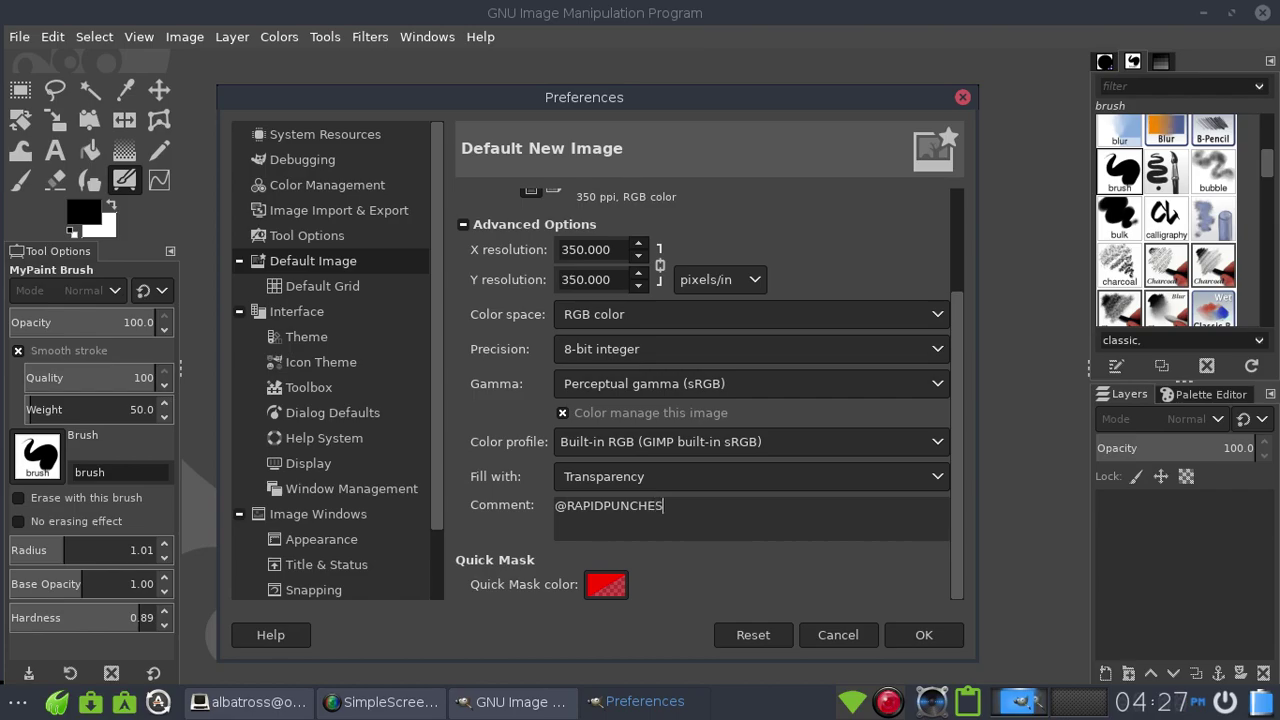
click(923, 635)
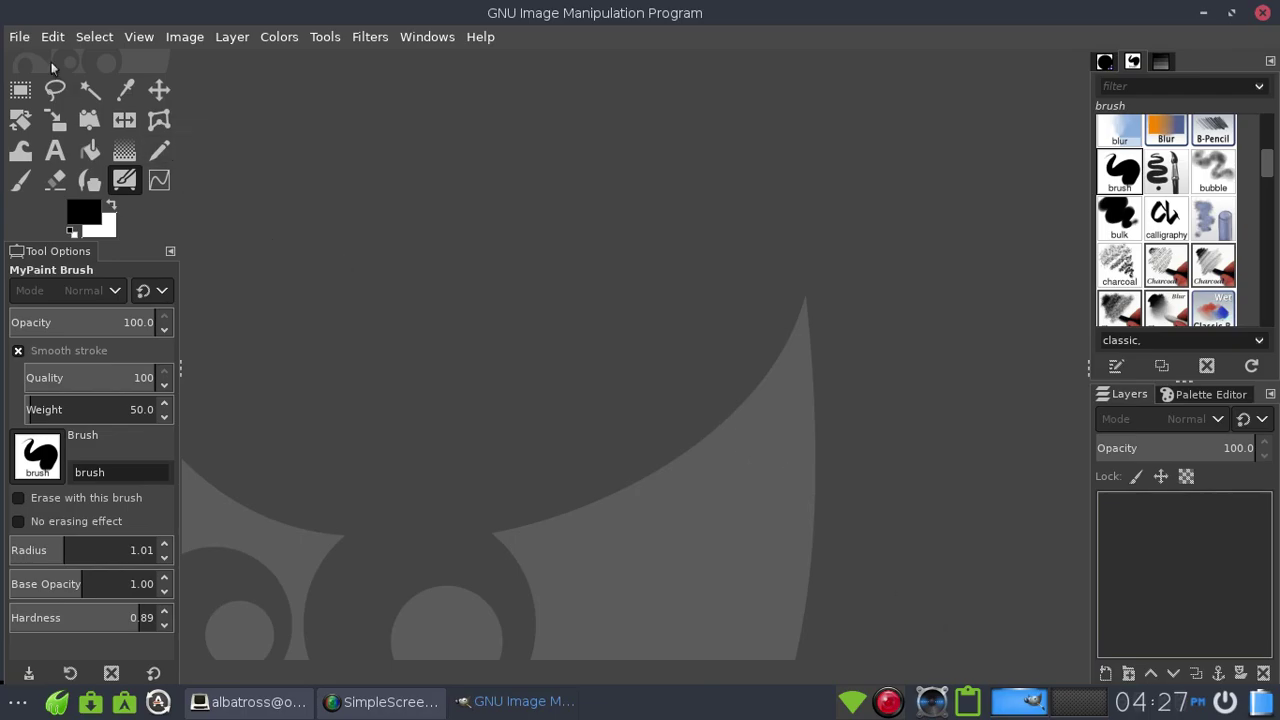
- Start a new portrait image from the A5 (300 ppi) template, sized in inches
click(19, 37)
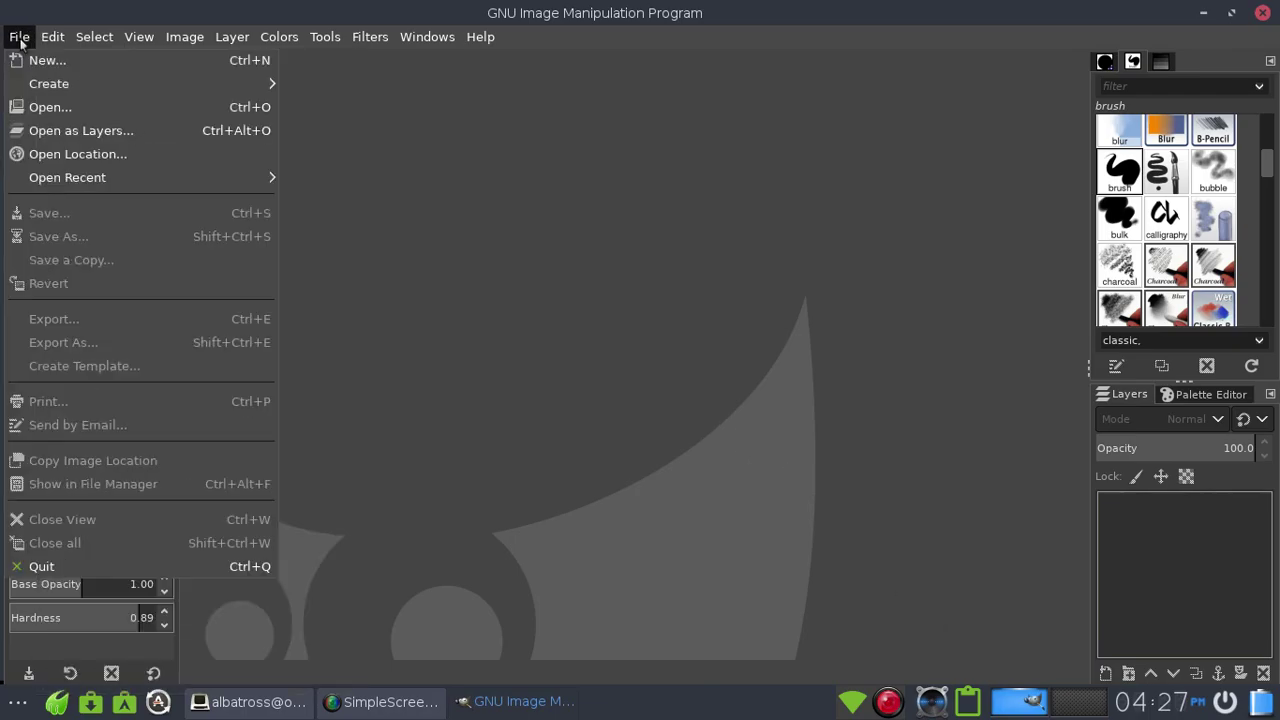
click(45, 60)
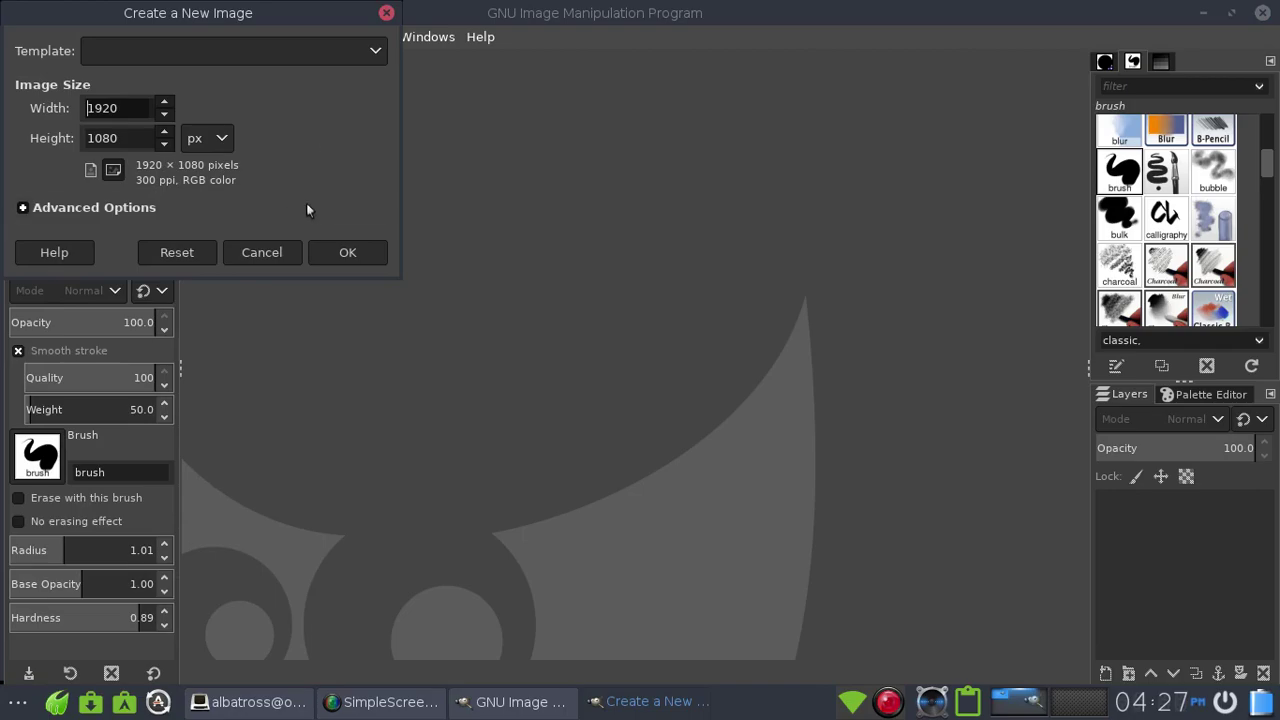
click(90, 170)
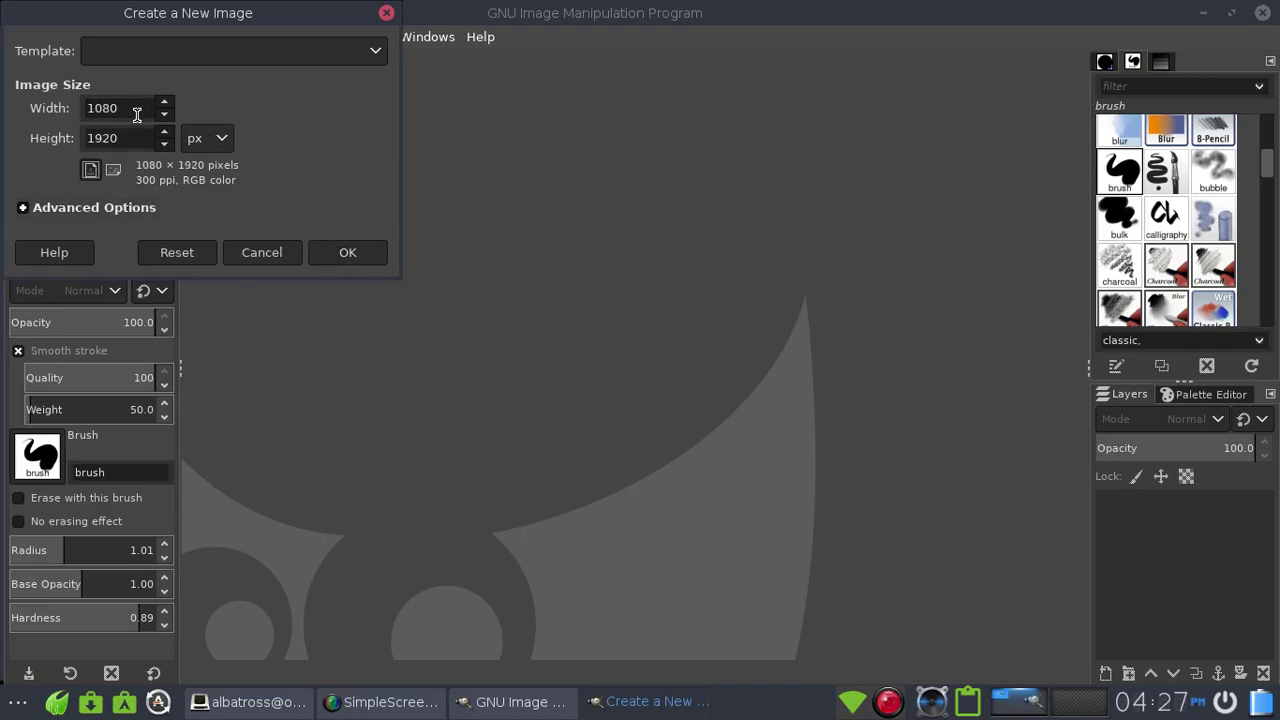
click(172, 56)
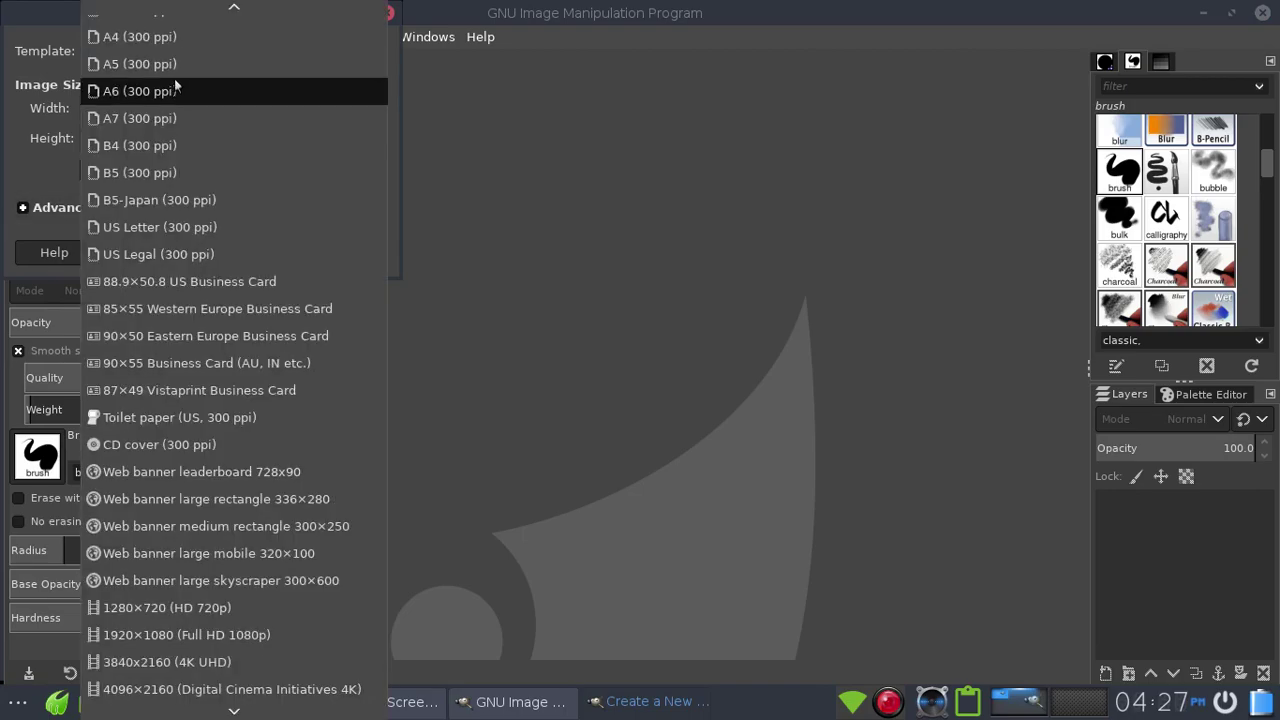
click(174, 68)
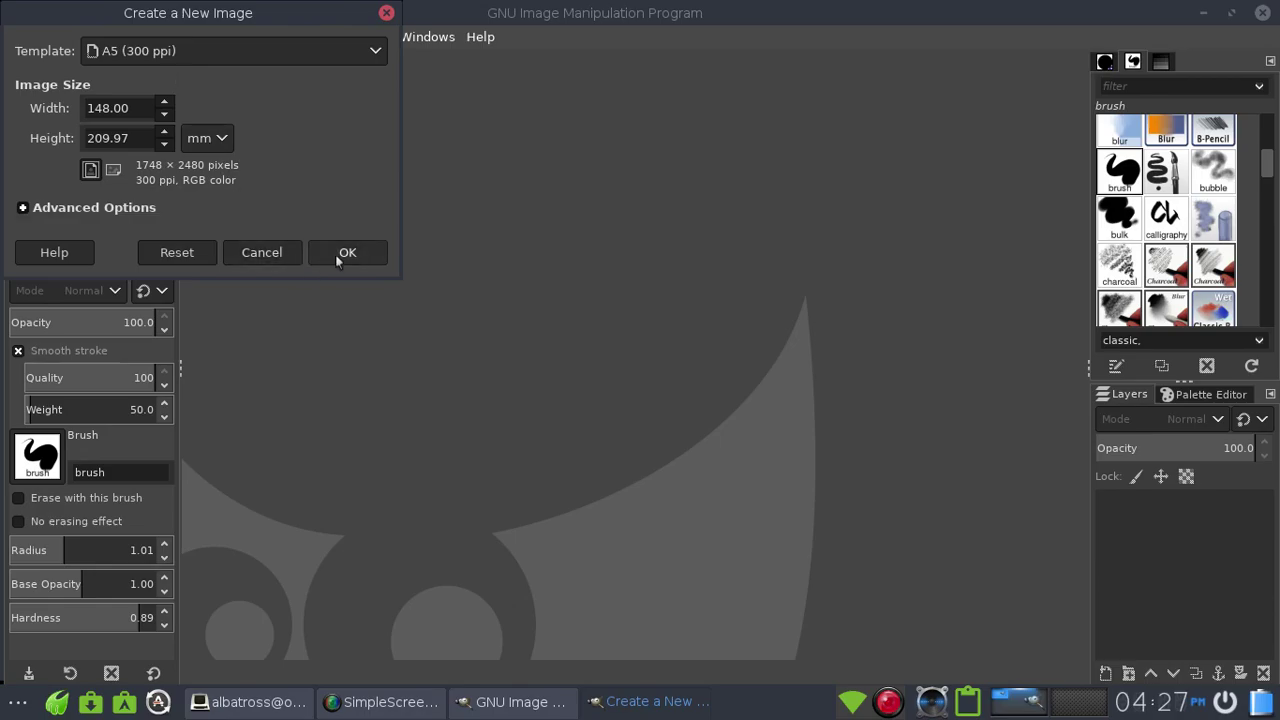
click(140, 207)
click(214, 138)
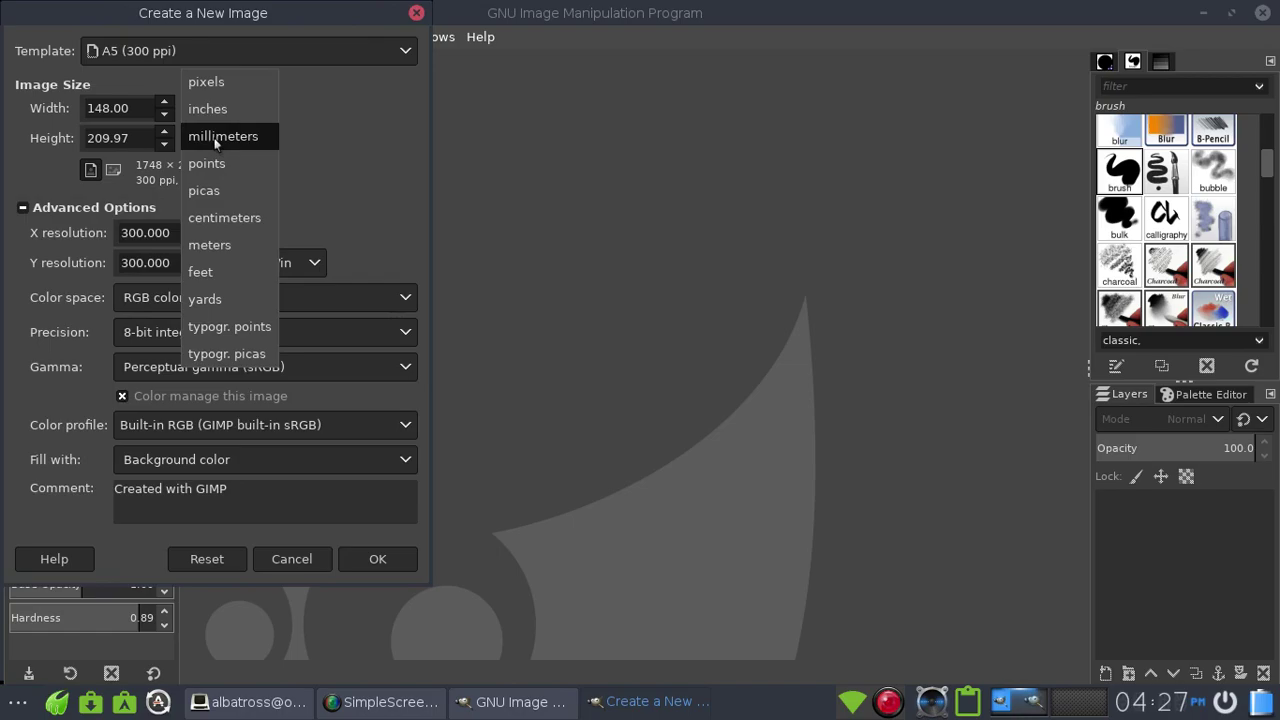
click(213, 118)
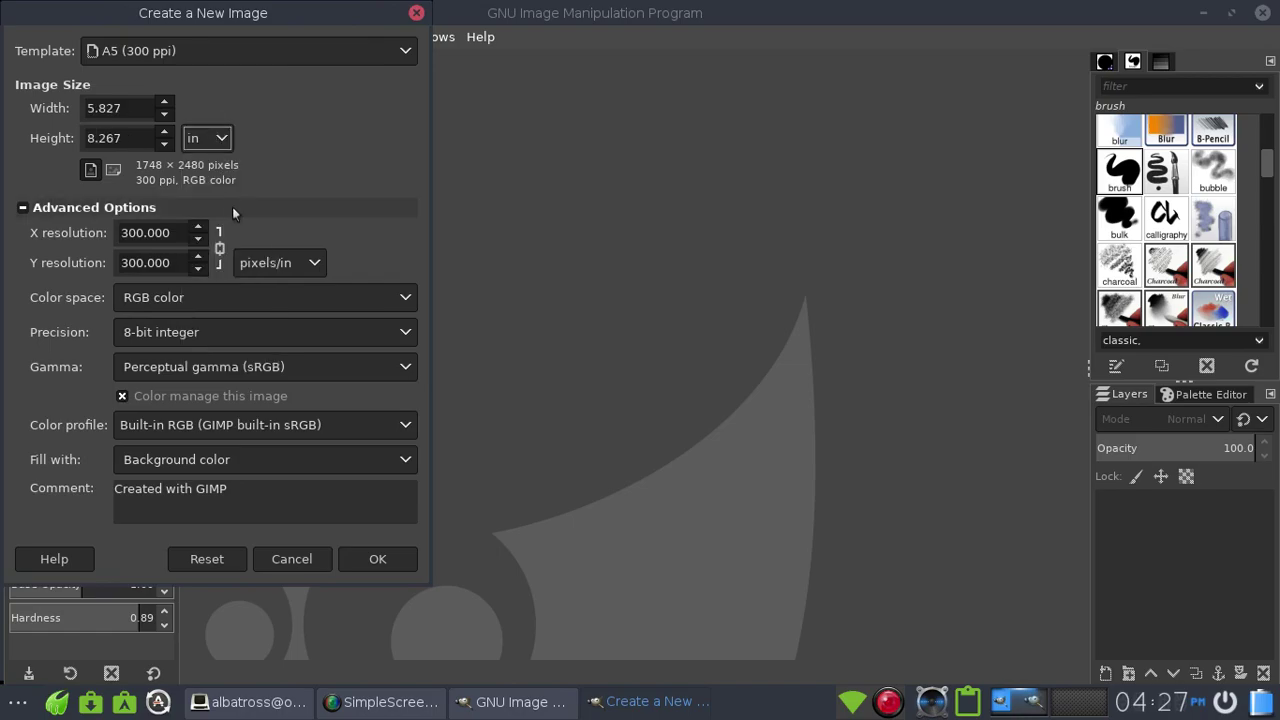
- Set the resolution to 350 ppi, replace the comment with the creator's handle, and create the image
click(132, 262)
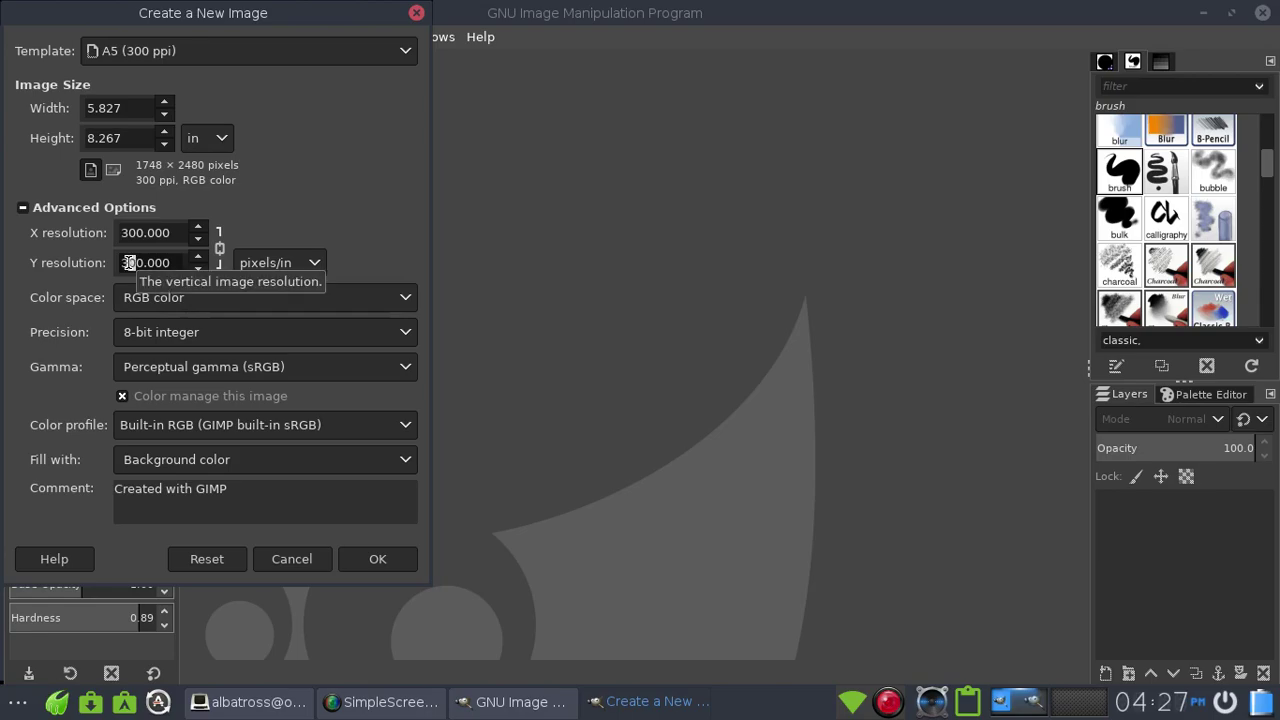
text(5)
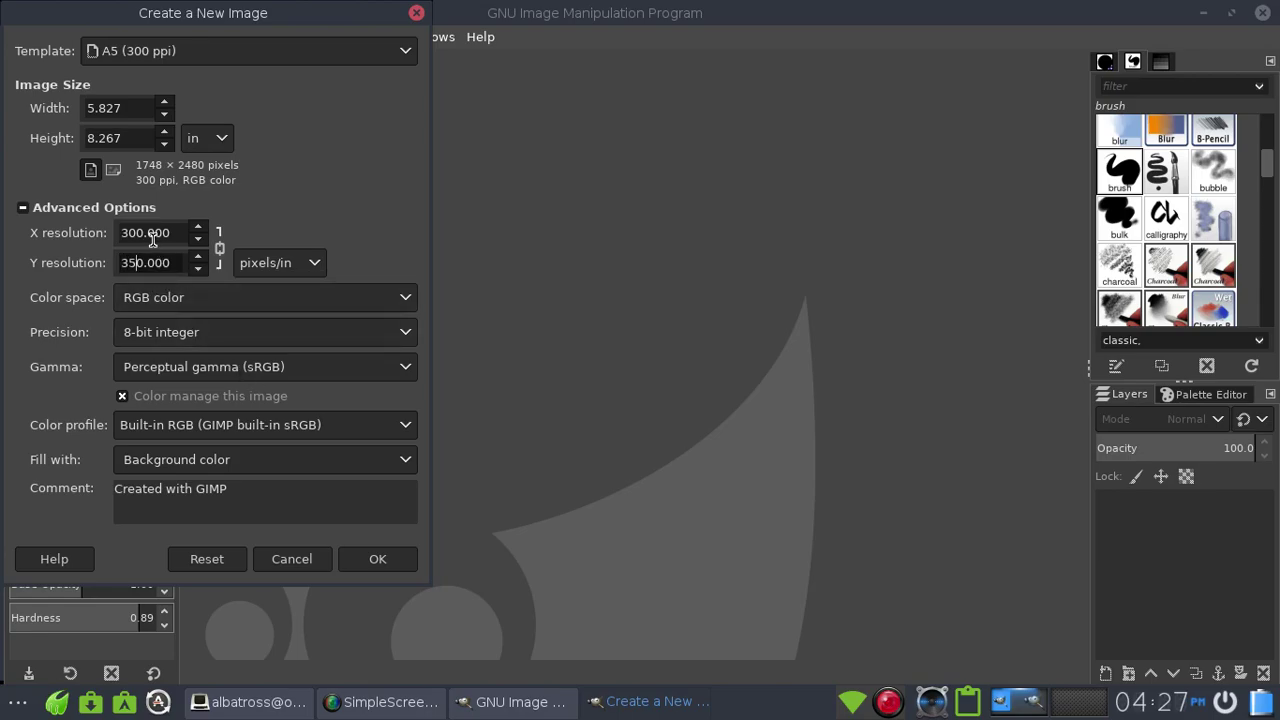
click(152, 235)
click(263, 497)
drag(259, 522, 74, 473)
text(@R)
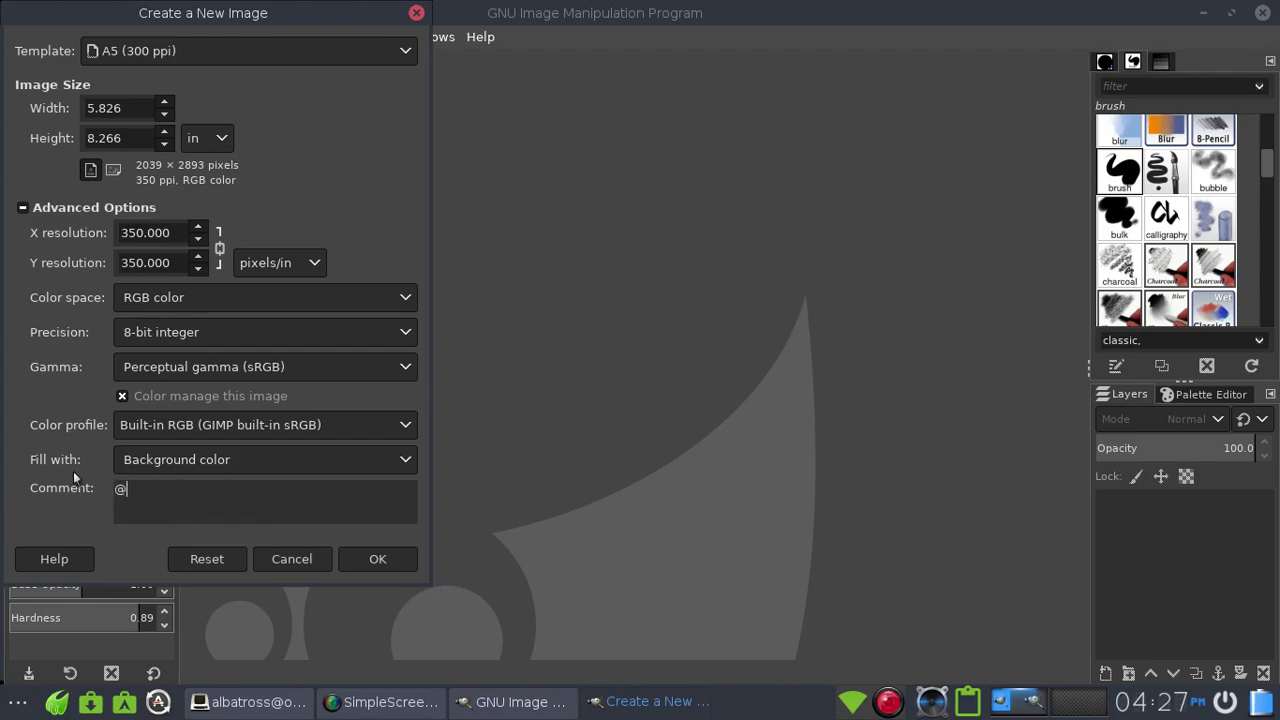
text(API)
text(DPUNCH)
text(ES)
click(392, 562)
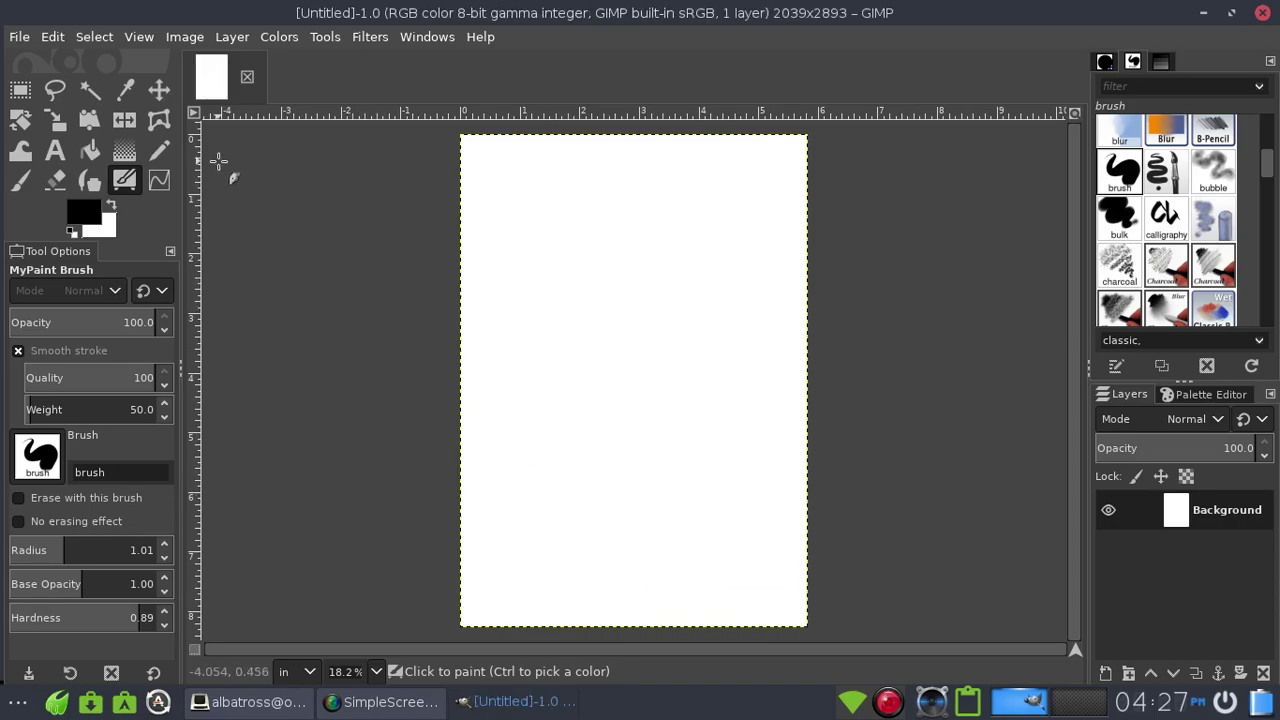
- Select the Paintbrush tool and bring the SimpleScreenRecorder window to the front
click(21, 182)
click(48, 38)
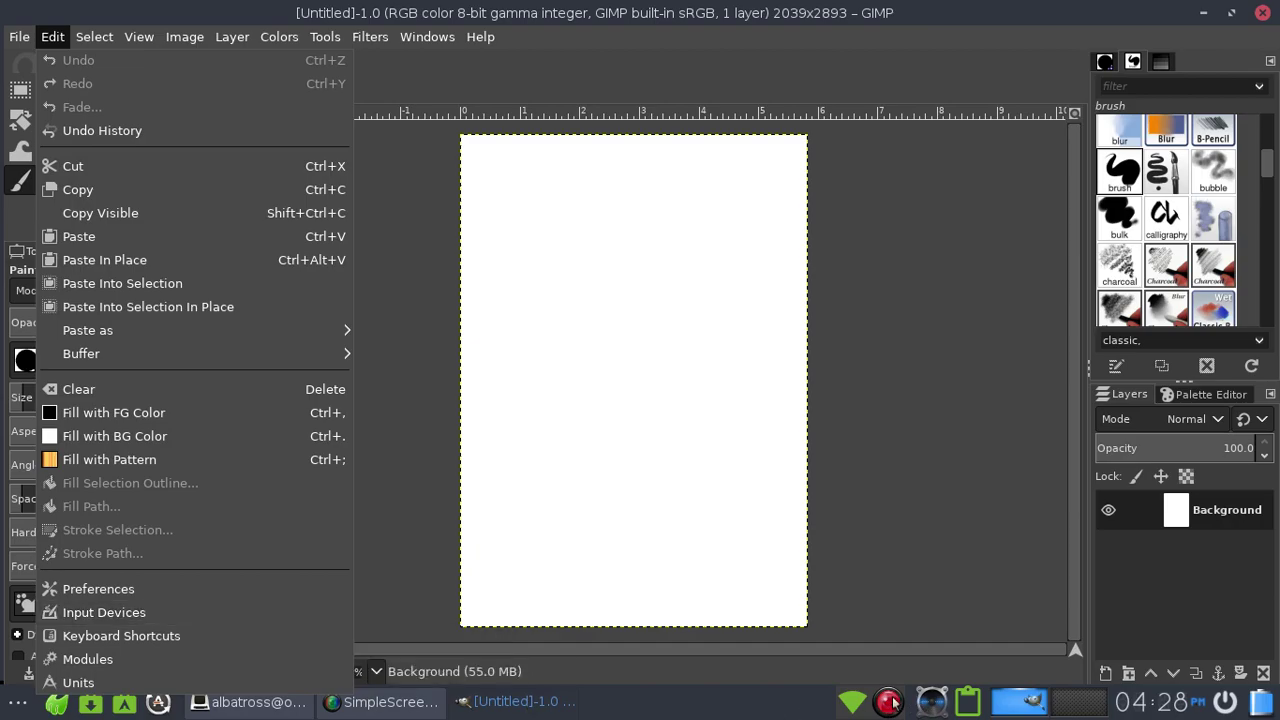
click(420, 710)
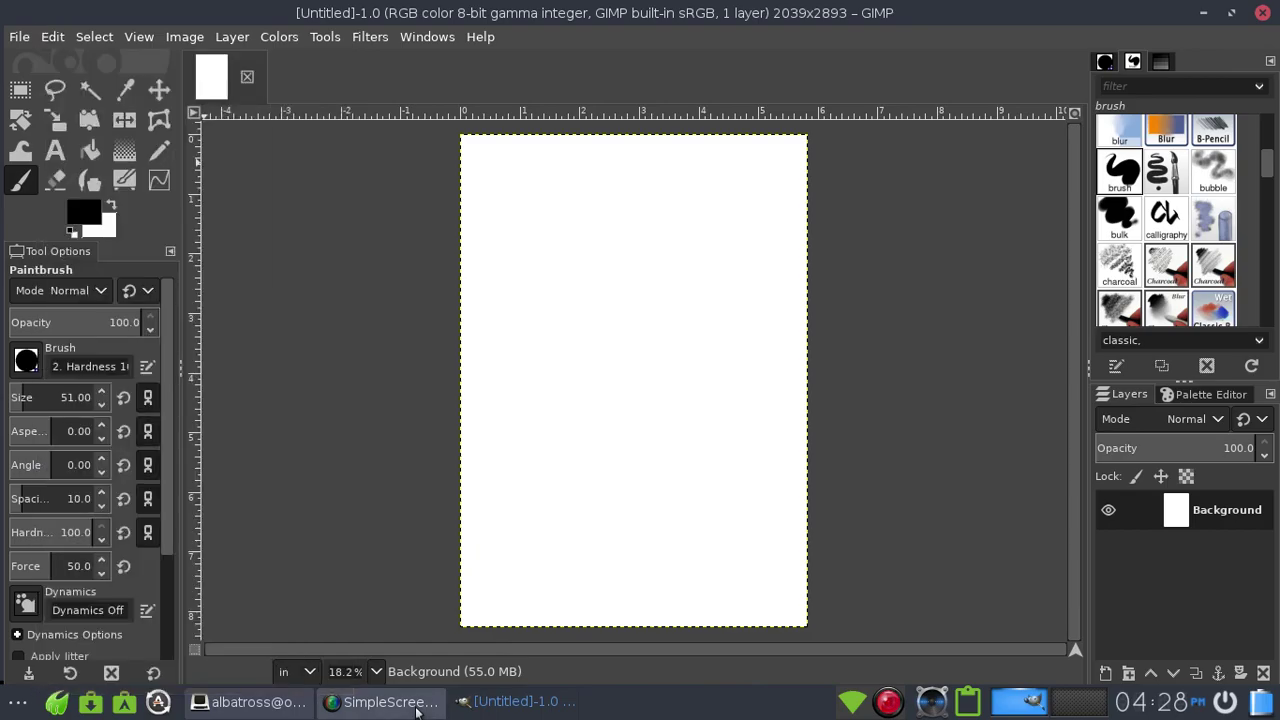
click(390, 701)
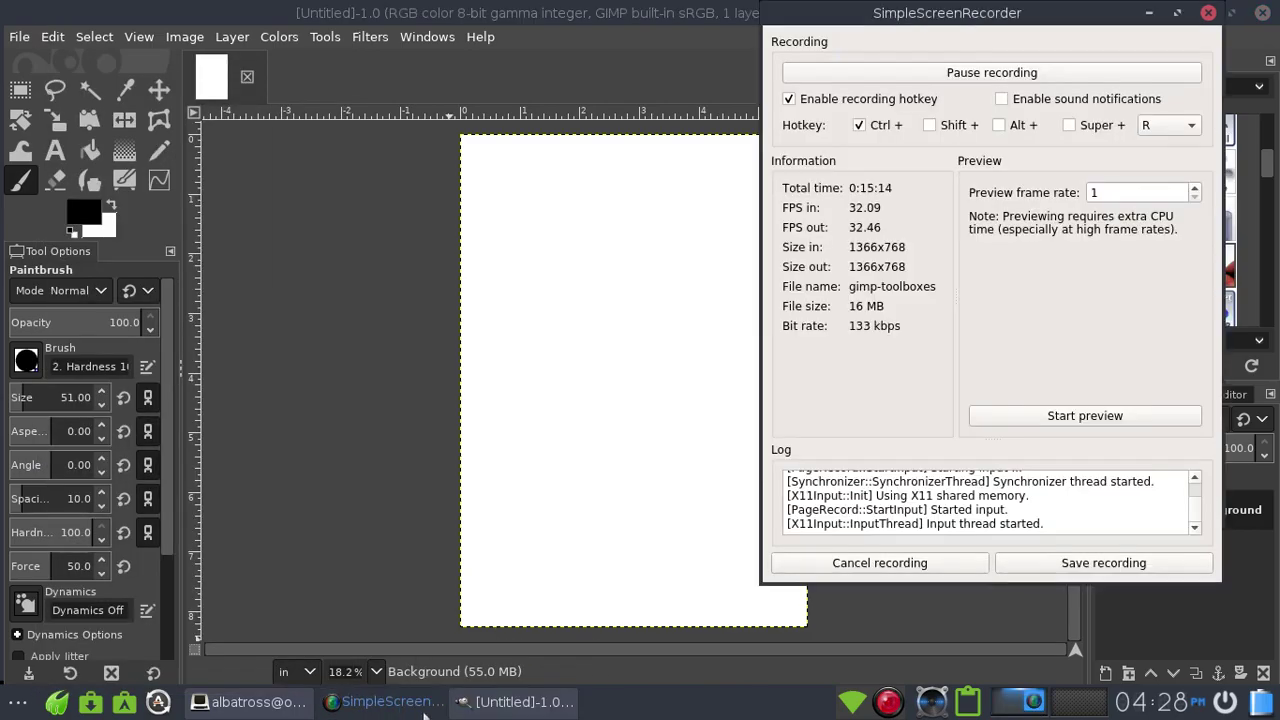